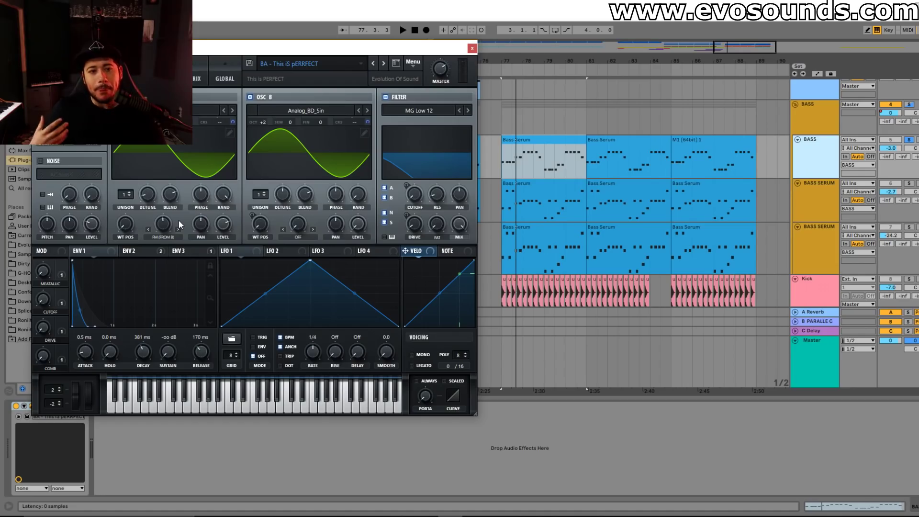
- Play the bass patch, review its compressor, distortion and filter effects in Serum, and close the plugin window
{"action": "key", "text": "space"}
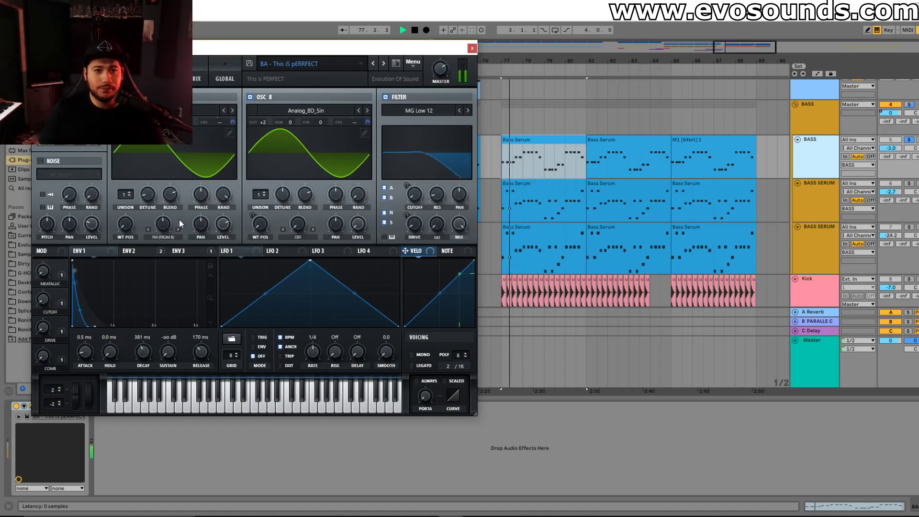
{"action": "left_click", "coordinate": [156, 78]}
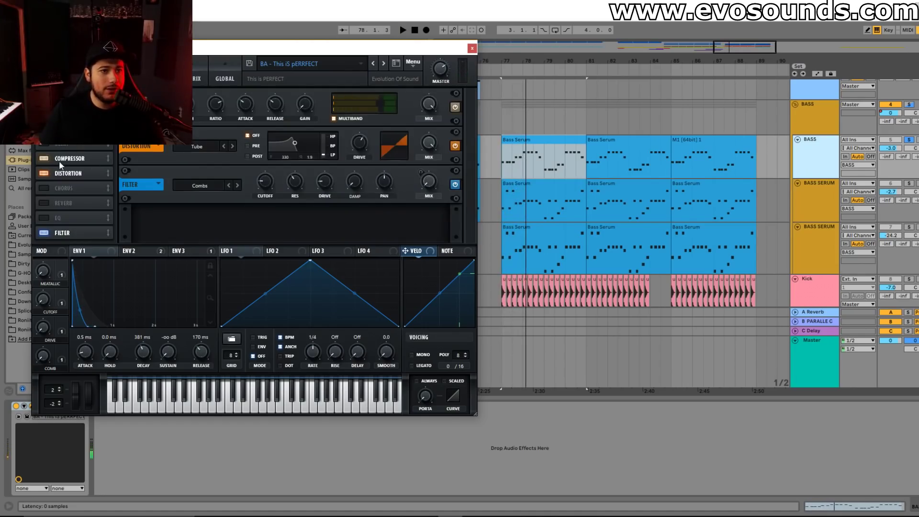
{"action": "left_click", "coordinate": [120, 79]}
{"action": "left_click", "coordinate": [472, 49]}
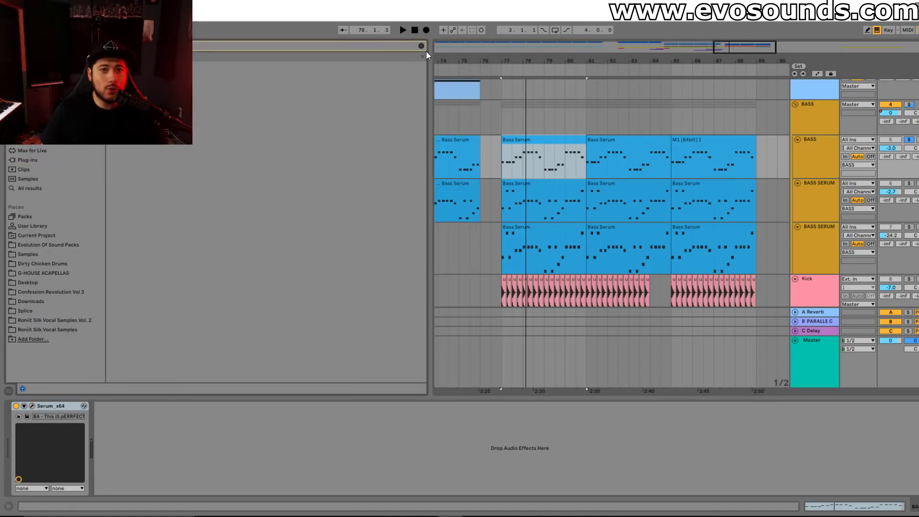
- Add an EQ Eight after Serum on the BASS track and enable band 8 as a high cut at about 367 Hz
{"action": "left_click", "coordinate": [230, 84]}
{"action": "left_click_drag", "start_coordinate": [197, 398], "coordinate": [185, 478]}
{"action": "left_click", "coordinate": [291, 490]}
{"action": "left_click_drag", "start_coordinate": [299, 443], "coordinate": [207, 454]}
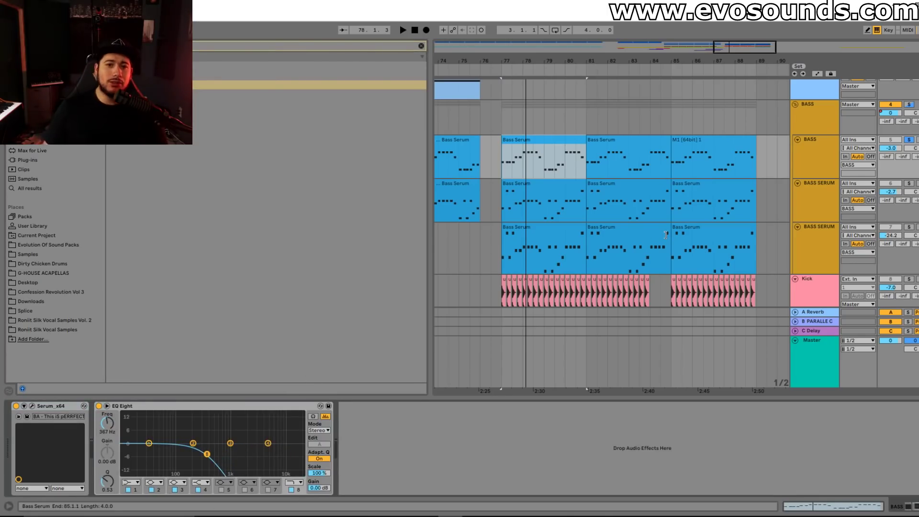
- Alternate between the two BASS SERUM tracks to compare which Serum preset each one uses
{"action": "left_click", "coordinate": [798, 251]}
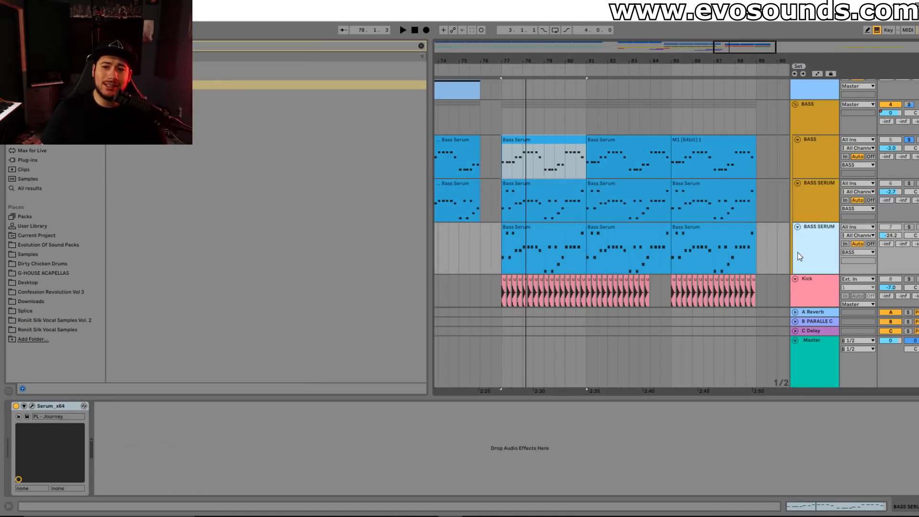
{"action": "left_click", "coordinate": [814, 204]}
{"action": "left_click", "coordinate": [814, 238]}
{"action": "left_click", "coordinate": [814, 201]}
{"action": "left_click", "coordinate": [815, 237]}
{"action": "left_click", "coordinate": [816, 205]}
{"action": "left_click", "coordinate": [817, 231]}
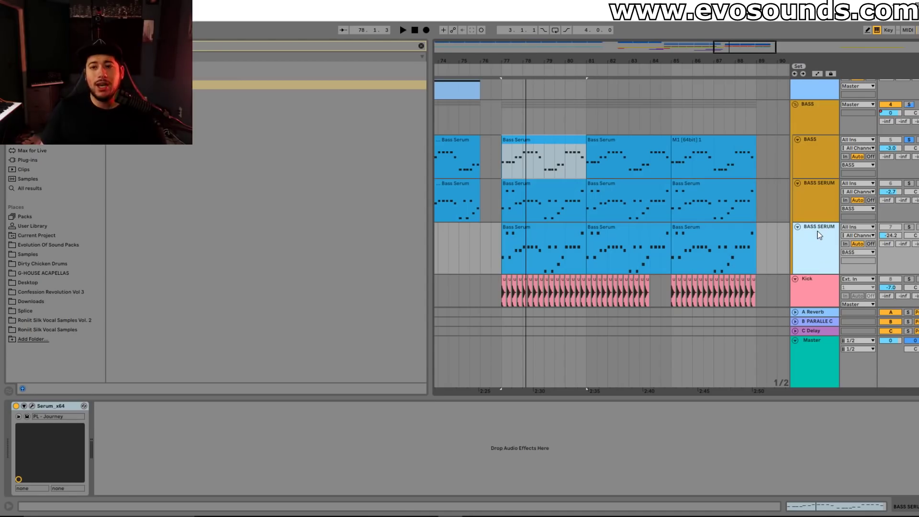
- Lower the BASS track's EQ high cut to about 303 Hz and compare playback with the EQ bypassed and active
{"action": "left_click", "coordinate": [829, 158]}
{"action": "mouse_move", "coordinate": [207, 454]}
{"action": "left_mouse_down"}
{"action": "mouse_move", "coordinate": [178, 451]}
{"action": "mouse_move", "coordinate": [196, 448]}
{"action": "mouse_move", "coordinate": [202, 459]}
{"action": "left_mouse_up"}
{"action": "key", "text": "space"}
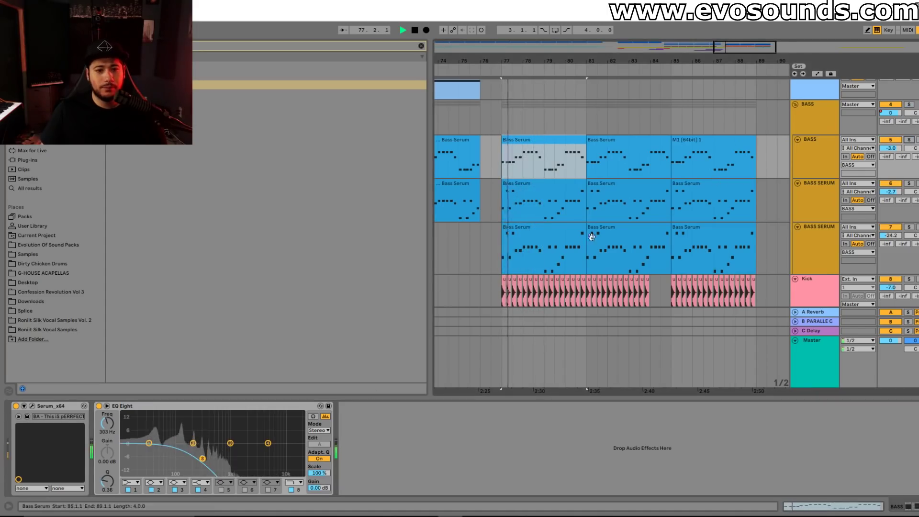
{"action": "left_click", "coordinate": [99, 406]}
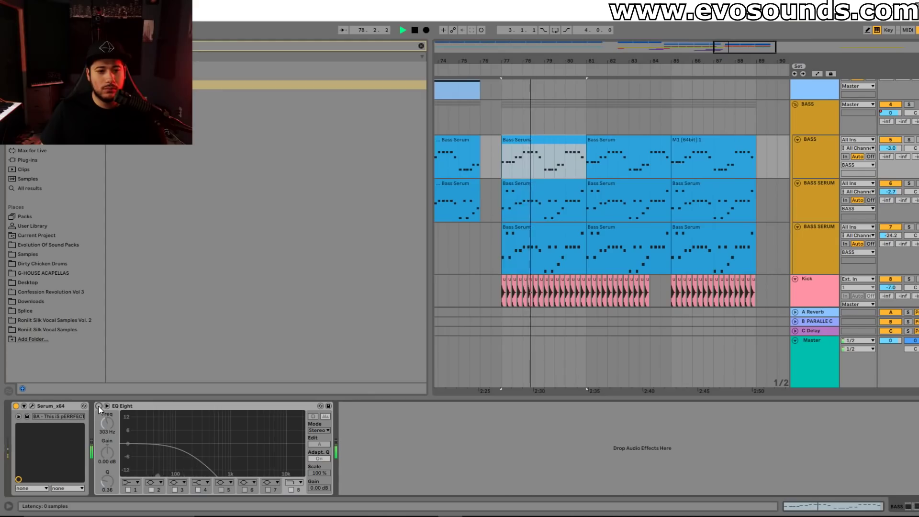
{"action": "left_click", "coordinate": [99, 405]}
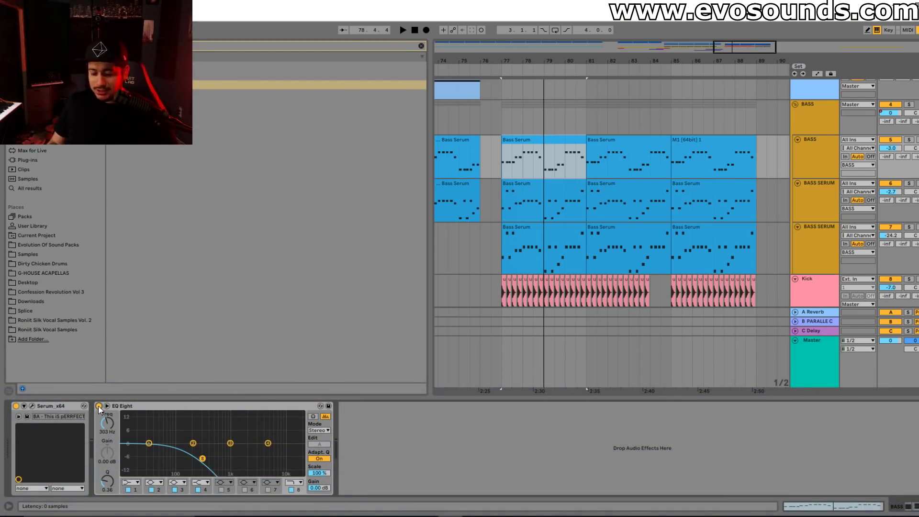
- Solo the upper BASS SERUM track, play it and open its Serum instrument
{"action": "left_click", "coordinate": [821, 192]}
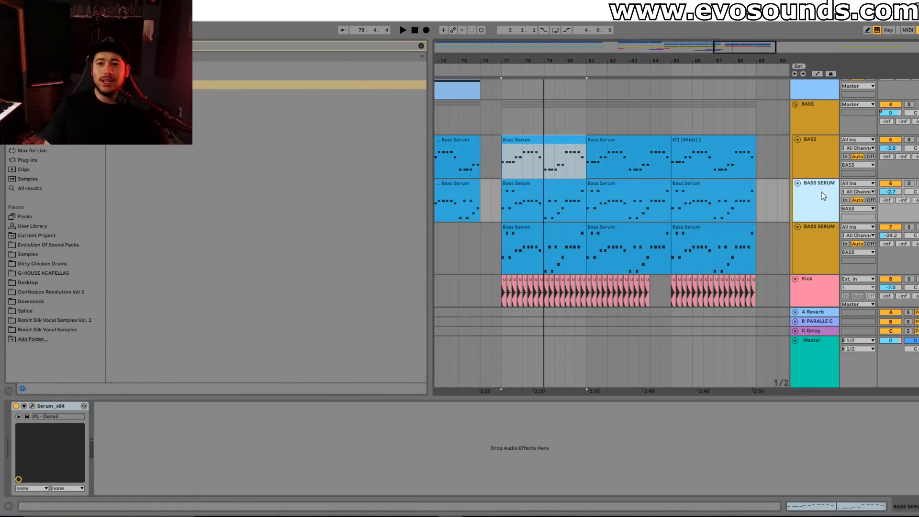
{"action": "left_click", "coordinate": [909, 183]}
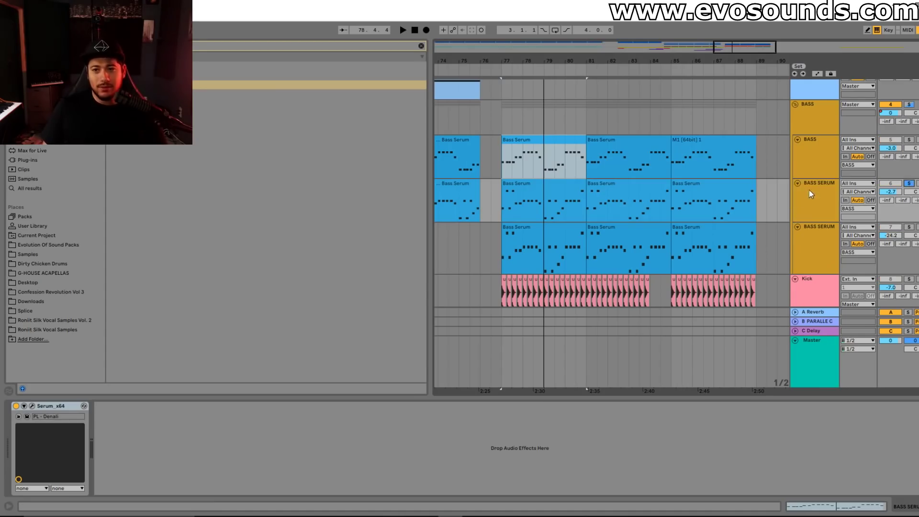
{"action": "key", "text": "space"}
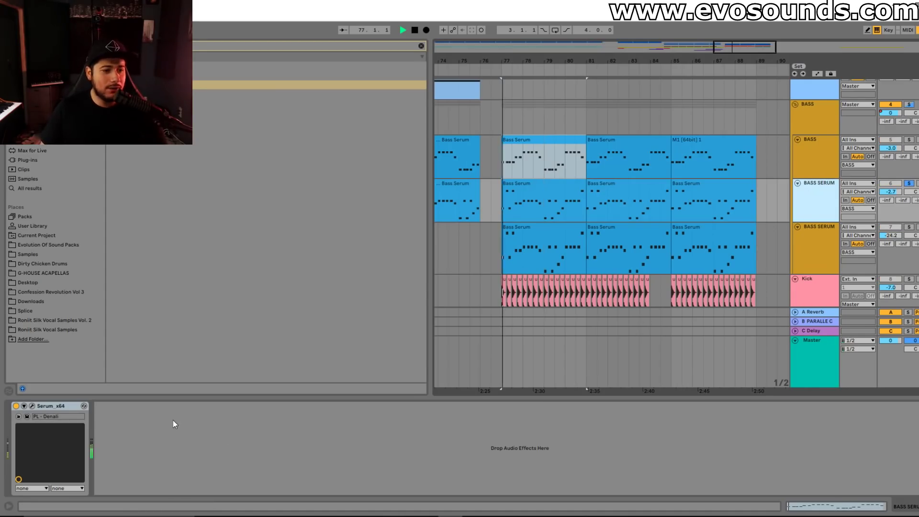
{"action": "left_click", "coordinate": [32, 406]}
{"action": "key", "text": "space"}
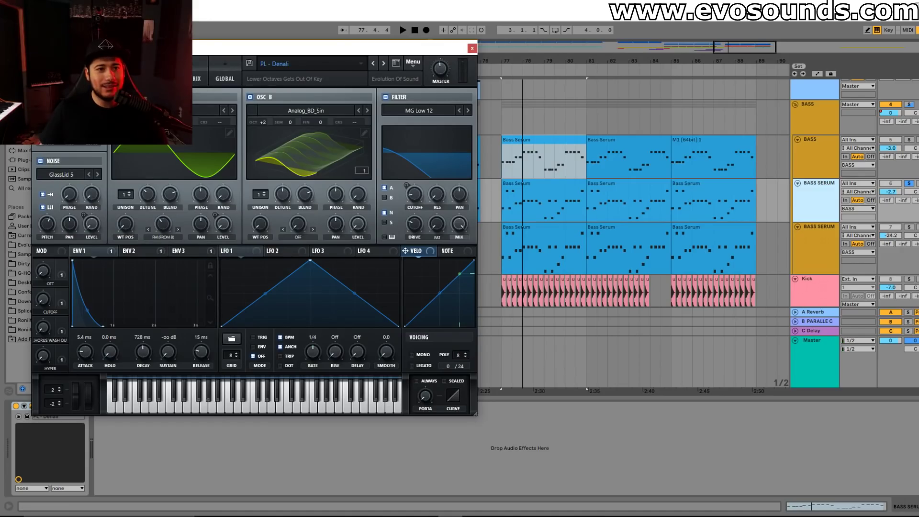
- Audition the Serum patch with both oscillators off and again with them back on, and close the plugin window
{"action": "left_click", "coordinate": [250, 97]}
{"action": "key", "text": "space"}
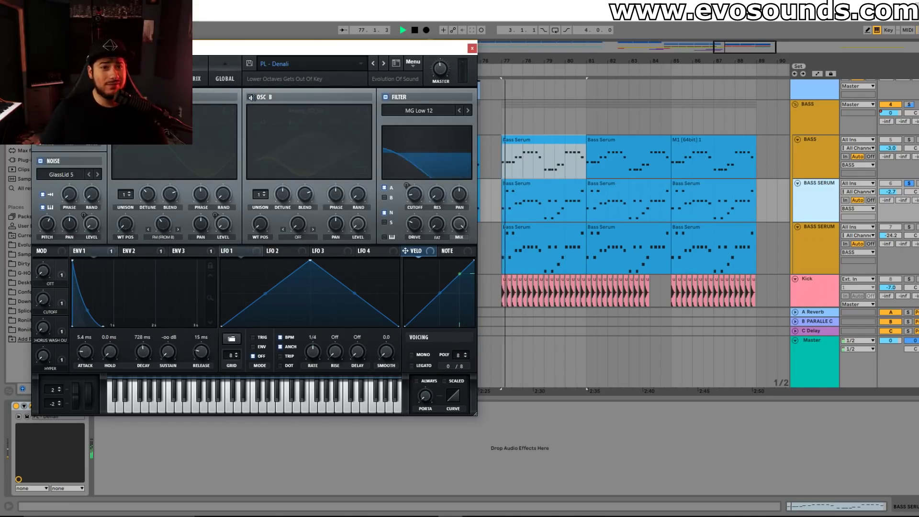
{"action": "key", "text": "space"}
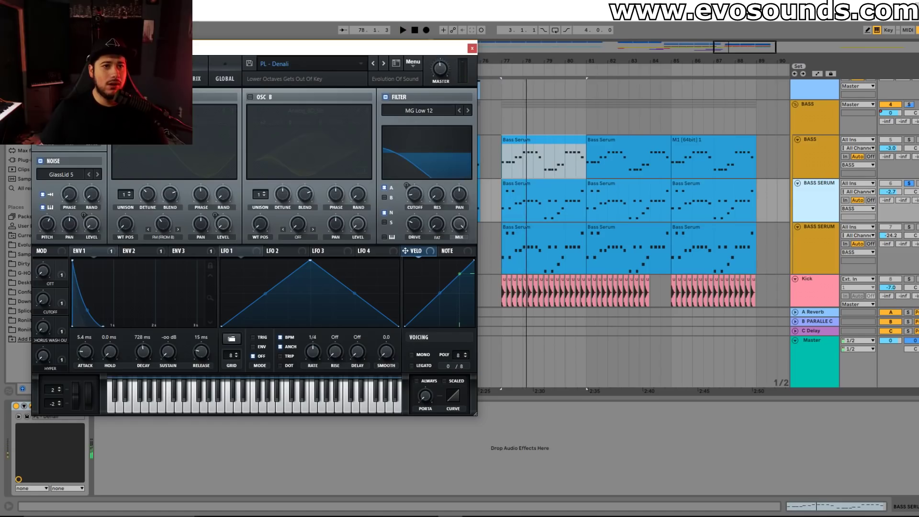
{"action": "left_click", "coordinate": [115, 97]}
{"action": "left_click", "coordinate": [265, 98]}
{"action": "key", "text": "space"}
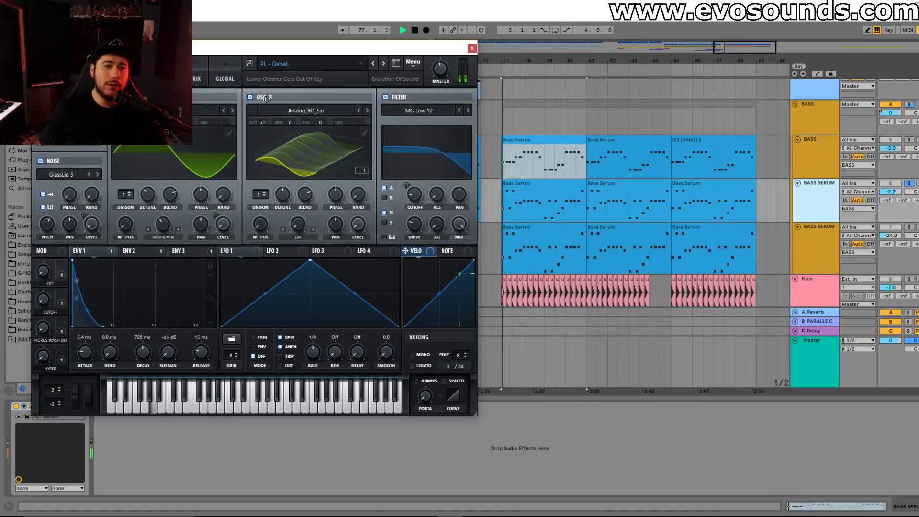
{"action": "key", "text": "space"}
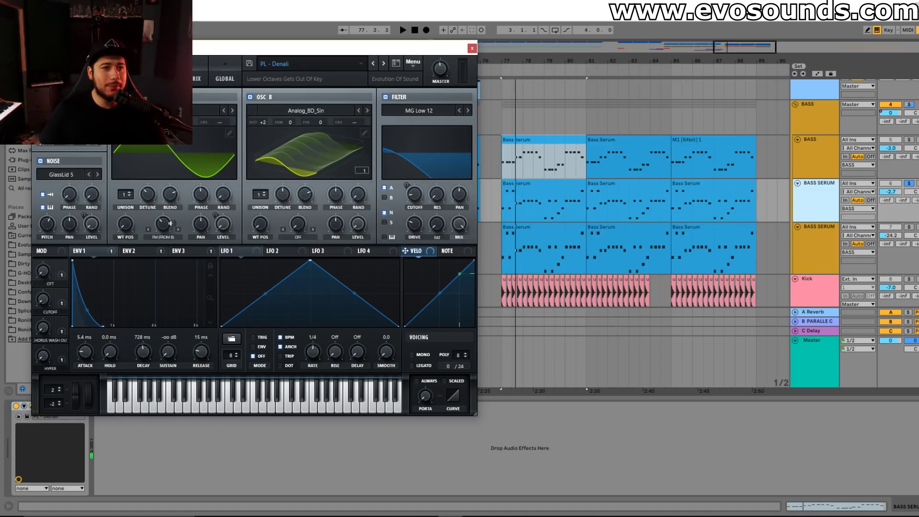
{"action": "key", "text": "space"}
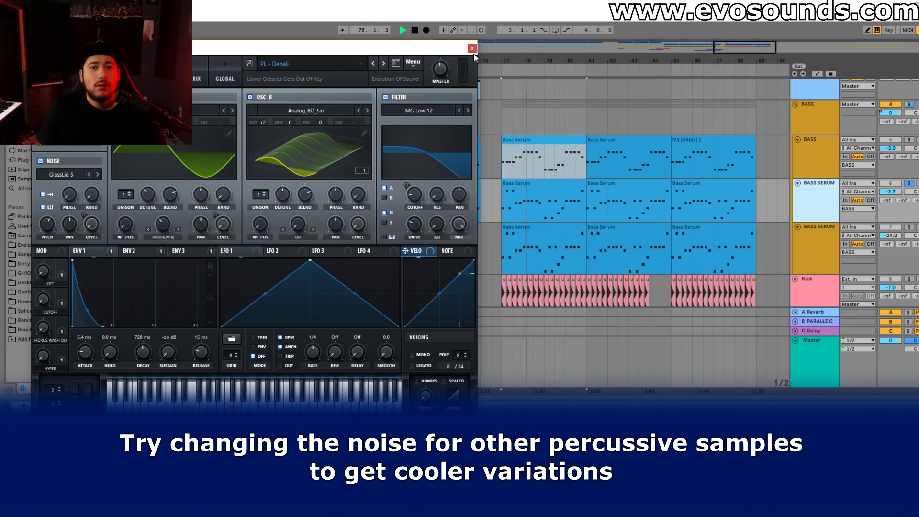
{"action": "key", "text": "space"}
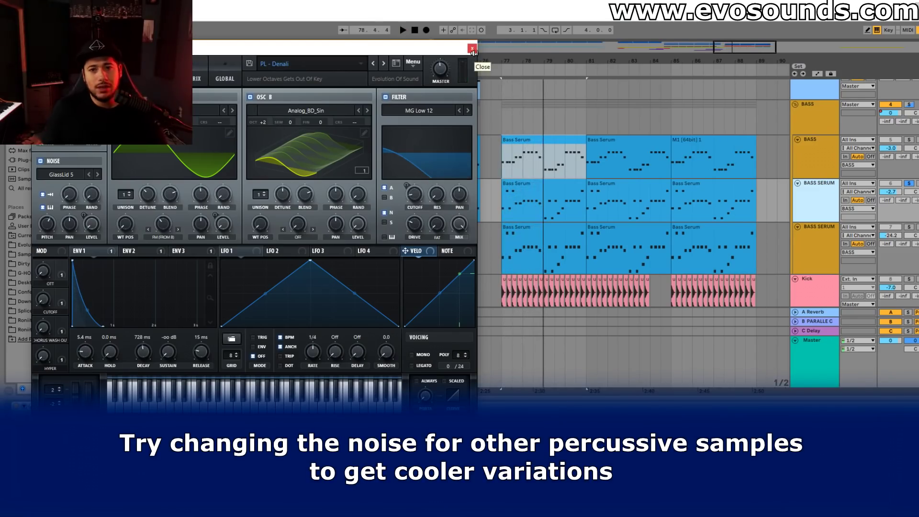
{"action": "left_click", "coordinate": [472, 49]}
- Add an EQ Eight to the upper BASS SERUM track and set band 2 as a low cut at about 667 Hz
{"action": "left_click_drag", "start_coordinate": [143, 84], "coordinate": [184, 438]}
{"action": "left_click", "coordinate": [190, 443]}
{"action": "left_click", "coordinate": [154, 482]}
{"action": "left_click", "coordinate": [154, 432]}
{"action": "key", "text": "space"}
{"action": "left_click_drag", "start_coordinate": [193, 450], "coordinate": [221, 449]}
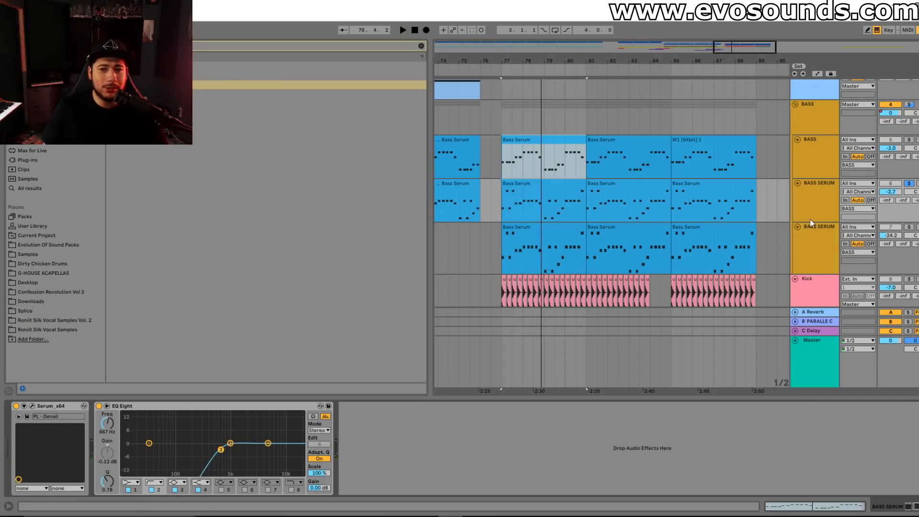
- Audition the lower BASS SERUM track on its own and add an EQ Eight with band 2 as a low cut at 200 Hz
{"action": "left_click", "coordinate": [548, 240]}
{"action": "key", "text": "space"}
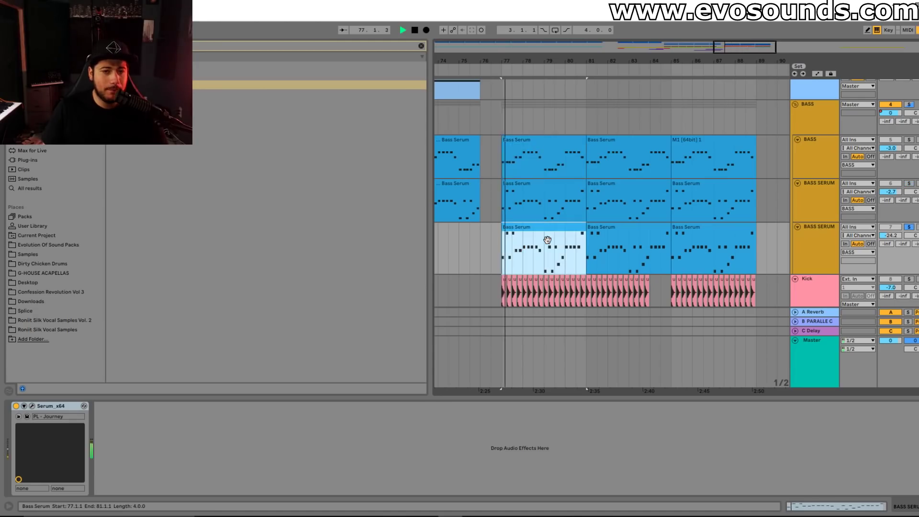
{"action": "key", "text": "space"}
{"action": "key", "text": "ctrl+f"}
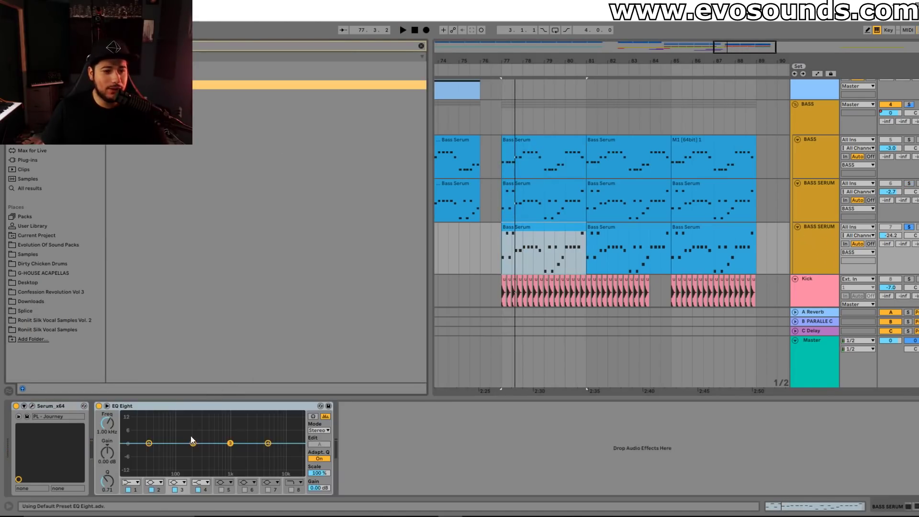
{"action": "left_click", "coordinate": [192, 443]}
{"action": "left_click", "coordinate": [161, 482]}
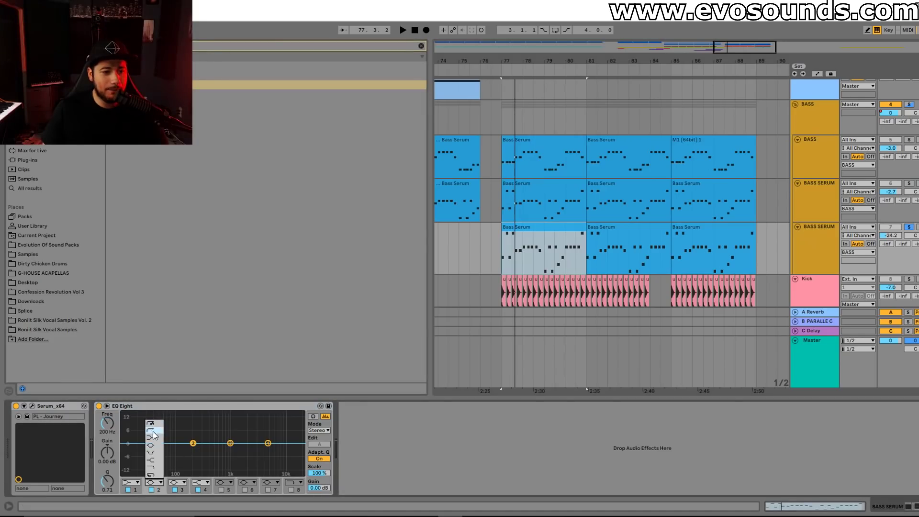
{"action": "left_click", "coordinate": [154, 424]}
- Enable band 8 of the lower BASS SERUM track's EQ as a high cut at about 1.32 kHz and play the result
{"action": "left_click", "coordinate": [291, 490]}
{"action": "left_click_drag", "start_coordinate": [298, 451], "coordinate": [236, 458]}
{"action": "key", "text": "space"}
{"action": "key", "text": "space"}
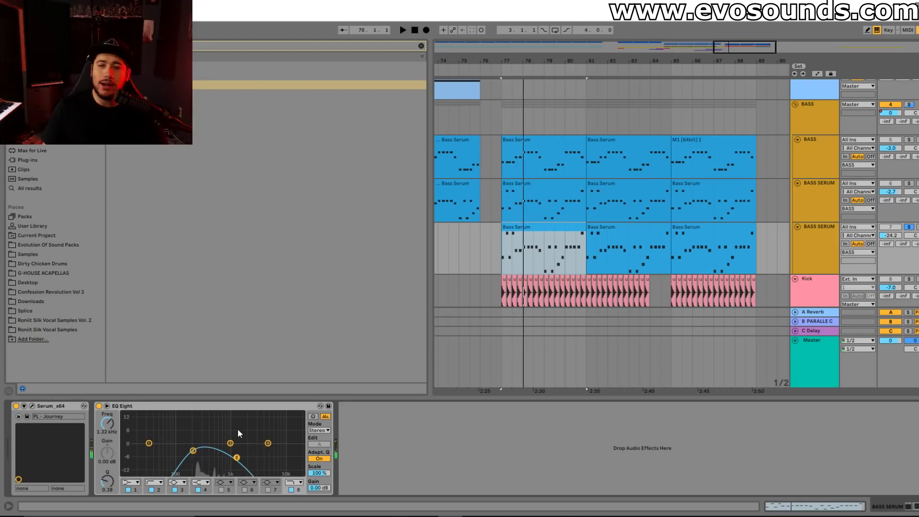
- Play all three bass layers together without soloing individual tracks, listening to how the lower BASS SERUM layer blends in
{"action": "key", "text": "space"}
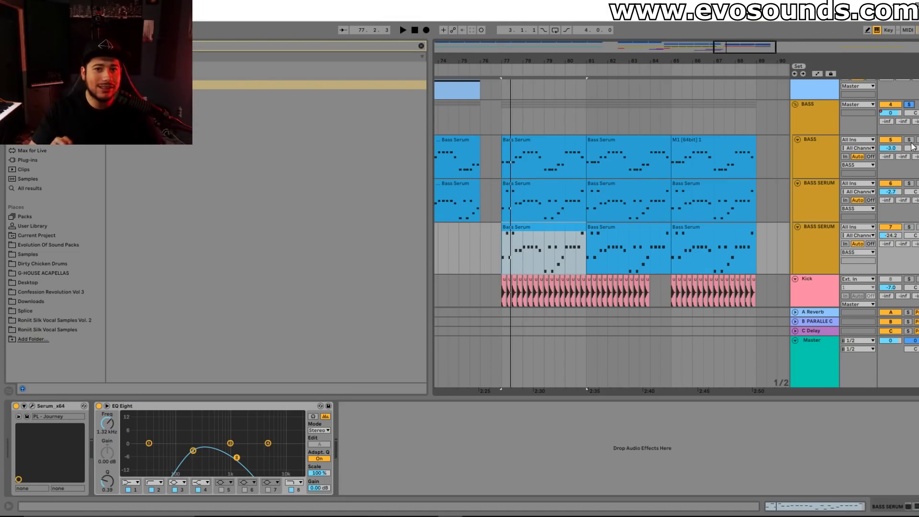
{"action": "key", "text": "space"}
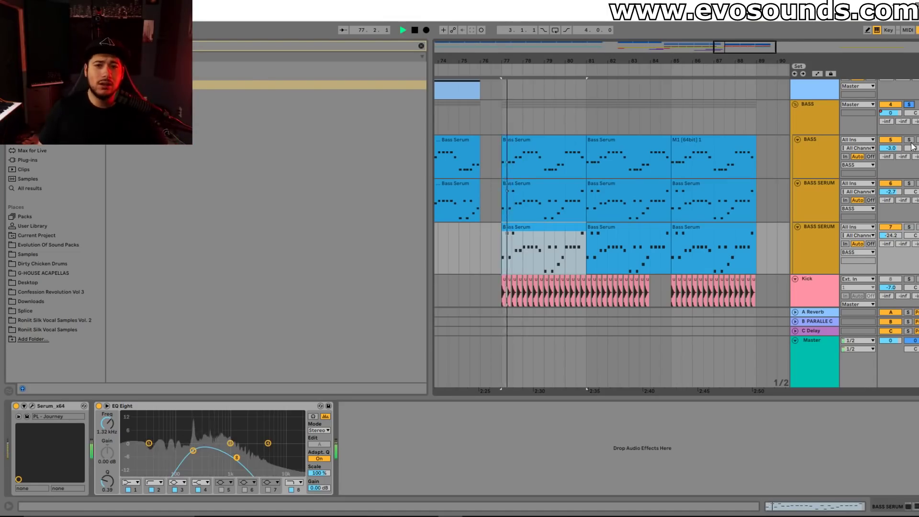
{"action": "left_click", "coordinate": [893, 221]}
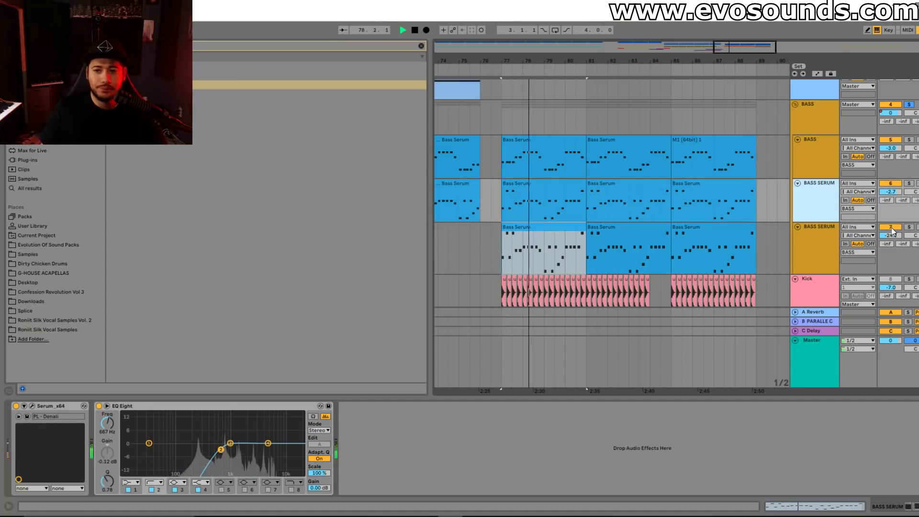
{"action": "key", "text": "space"}
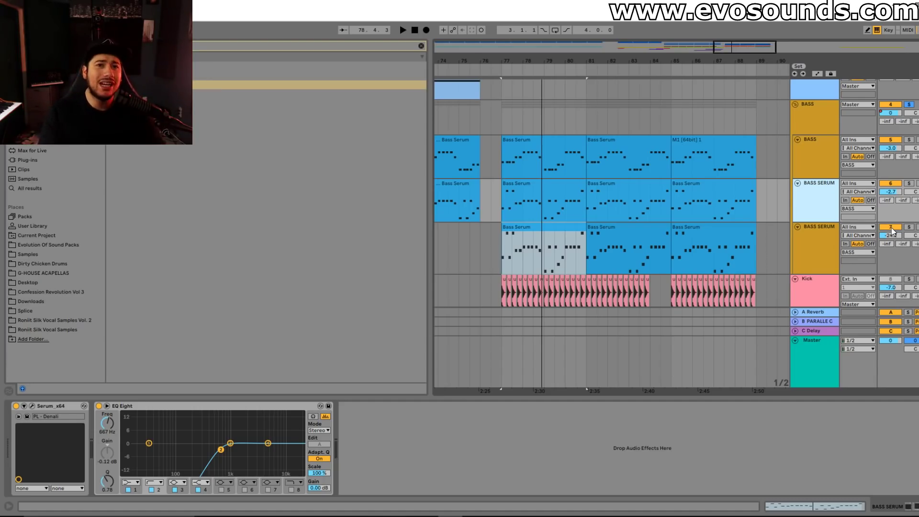
- Compare the mix with the lower BASS SERUM track muted and unmuted, and reduce its volume to -27.5 dB
{"action": "key", "text": "space"}
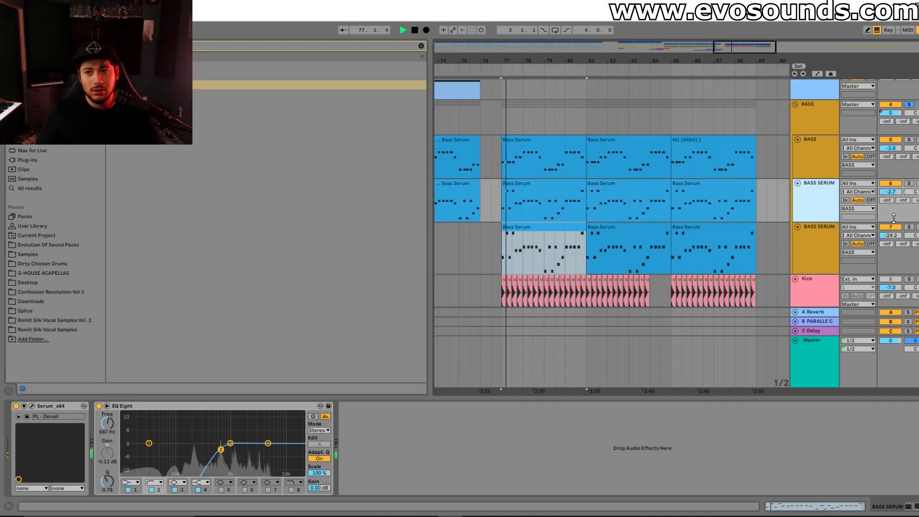
{"action": "left_click", "coordinate": [893, 228]}
{"action": "left_click", "coordinate": [894, 228]}
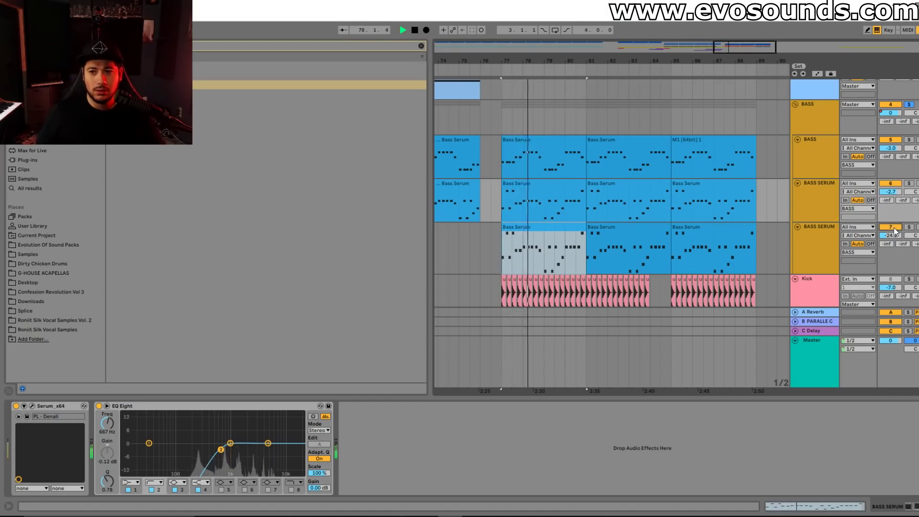
{"action": "left_click_drag", "start_coordinate": [894, 237], "coordinate": [895, 235]}
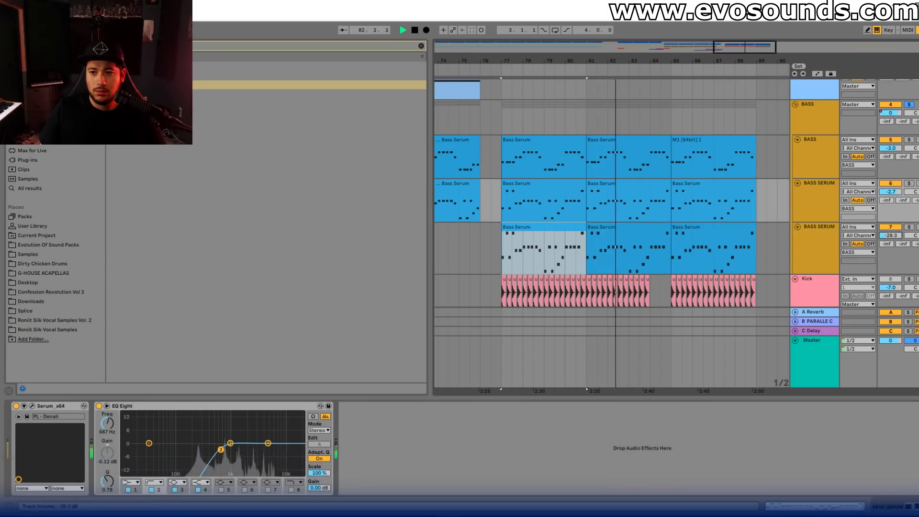
{"action": "key", "text": "space"}
- Group the two BASS SERUM tracks inside the BASS group and name the new group LEADS
{"action": "left_click", "coordinate": [827, 237]}
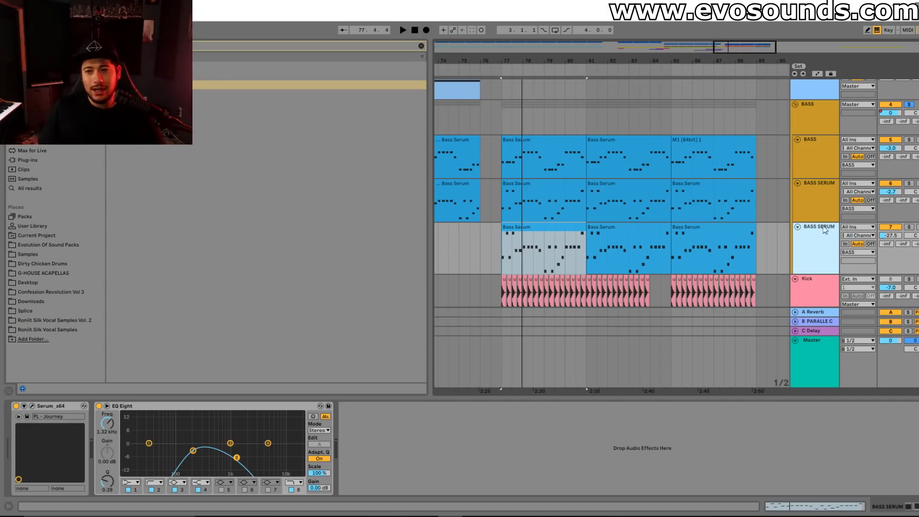
{"action": "left_click", "coordinate": [822, 194], "text": "shift"}
{"action": "key", "text": "ctrl+g"}
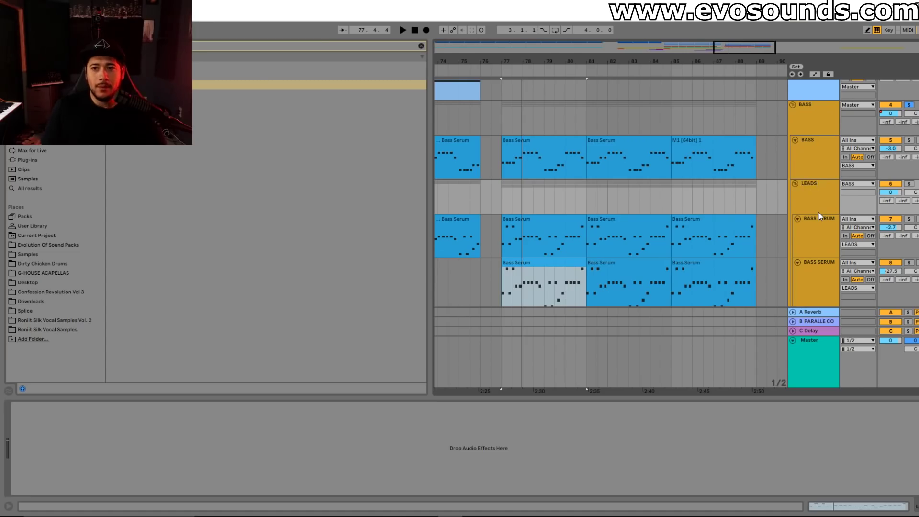
- Solo the LEADS group and play it back
{"action": "left_click", "coordinate": [814, 196]}
{"action": "left_click", "coordinate": [909, 184]}
{"action": "left_click", "coordinate": [824, 199]}
{"action": "key", "text": "space"}
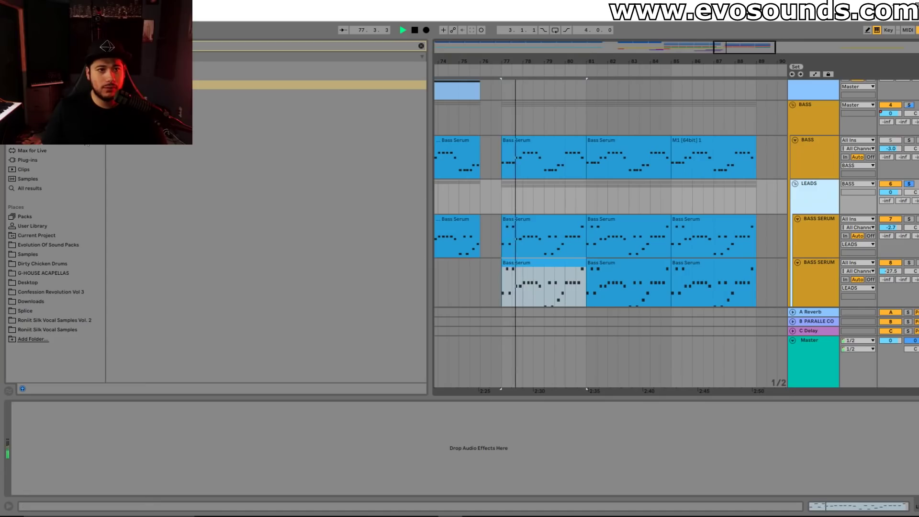
{"action": "key", "text": "space"}
- Find the Wider plug-in in the browser and add it to the LEADS group
{"action": "left_click", "coordinate": [36, 160]}
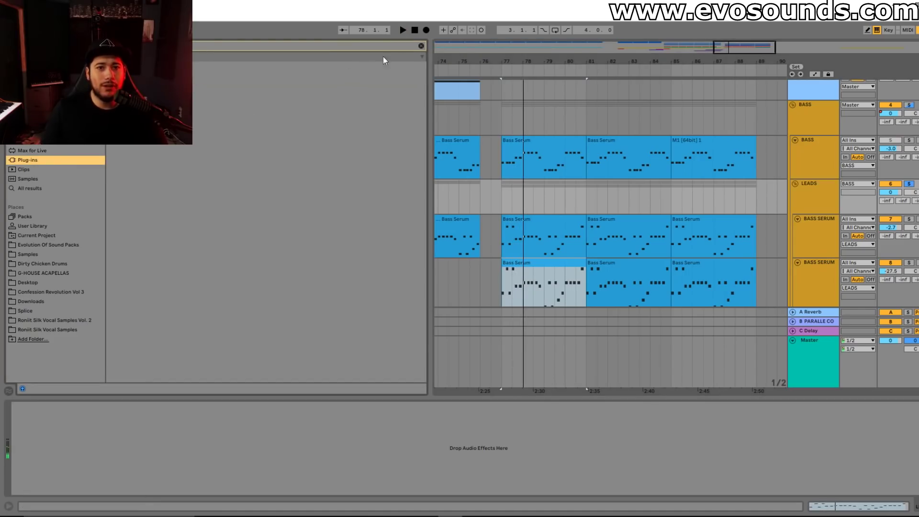
{"action": "left_click", "coordinate": [419, 46]}
{"action": "left_click", "coordinate": [420, 46]}
{"action": "type", "text": "o"}
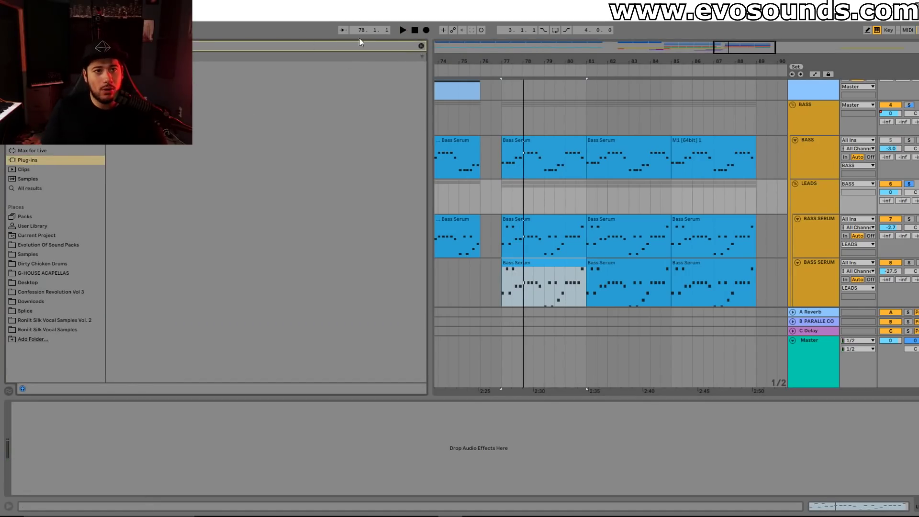
{"action": "left_click", "coordinate": [148, 75]}
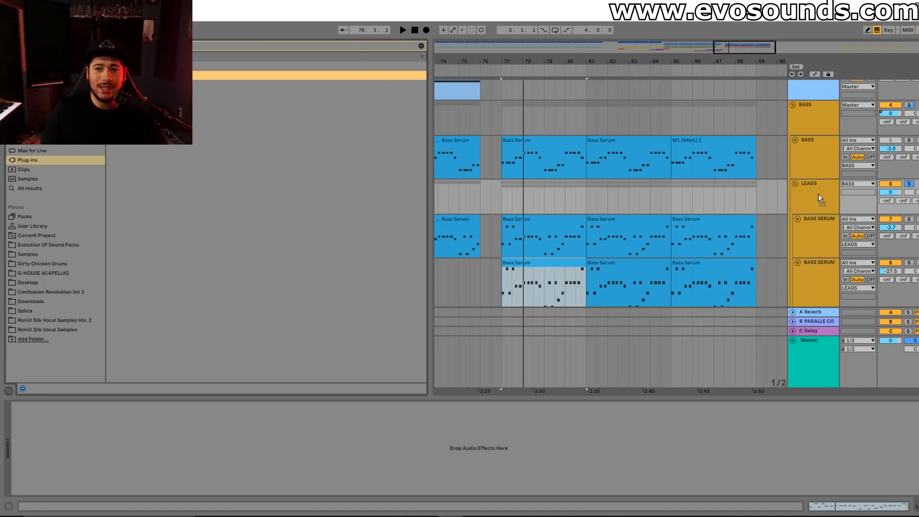
{"action": "left_click_drag", "start_coordinate": [817, 191], "coordinate": [819, 196]}
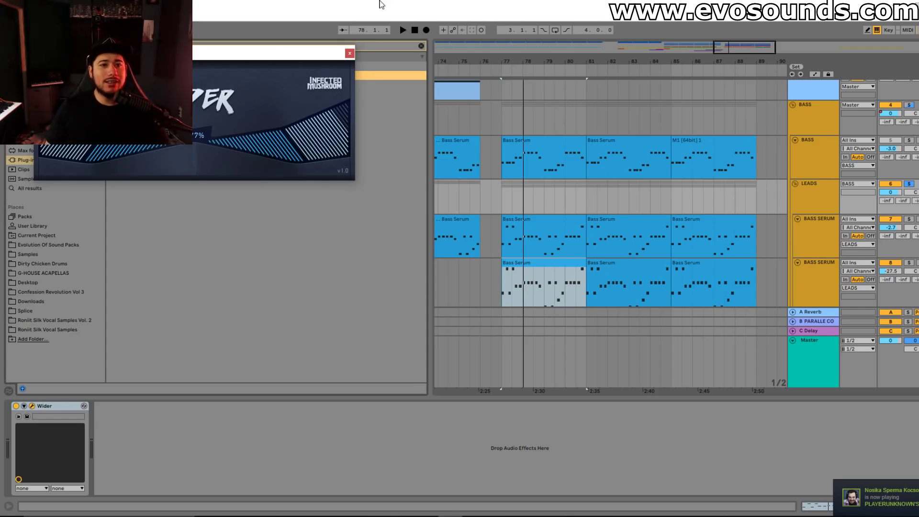
- Increase the stereo width in Wider and compare the LEADS playback with the effect bypassed and active
{"action": "left_click_drag", "start_coordinate": [224, 142], "coordinate": [249, 89]}
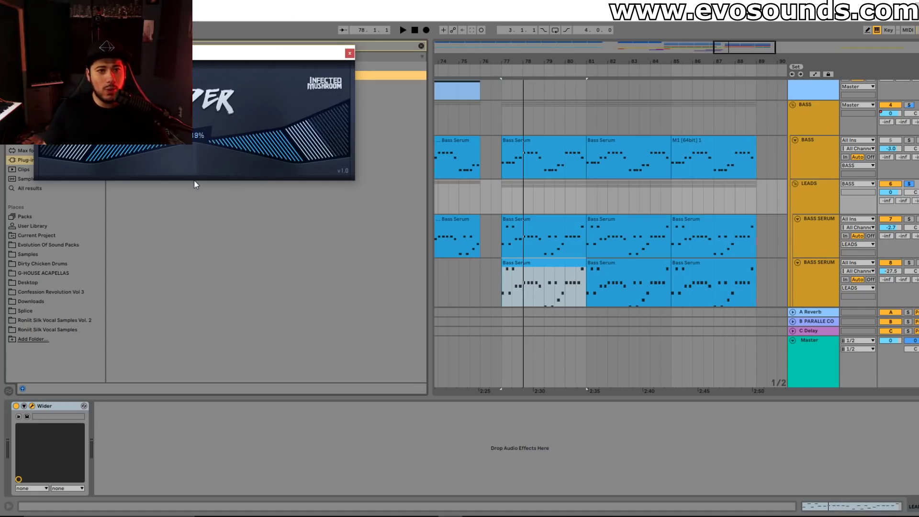
{"action": "key", "text": "space"}
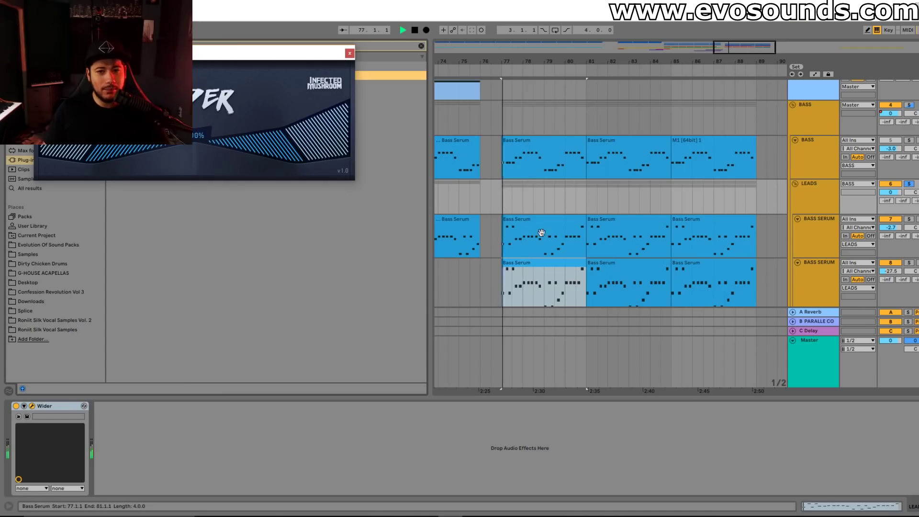
{"action": "left_click", "coordinate": [17, 407]}
{"action": "left_click", "coordinate": [16, 407]}
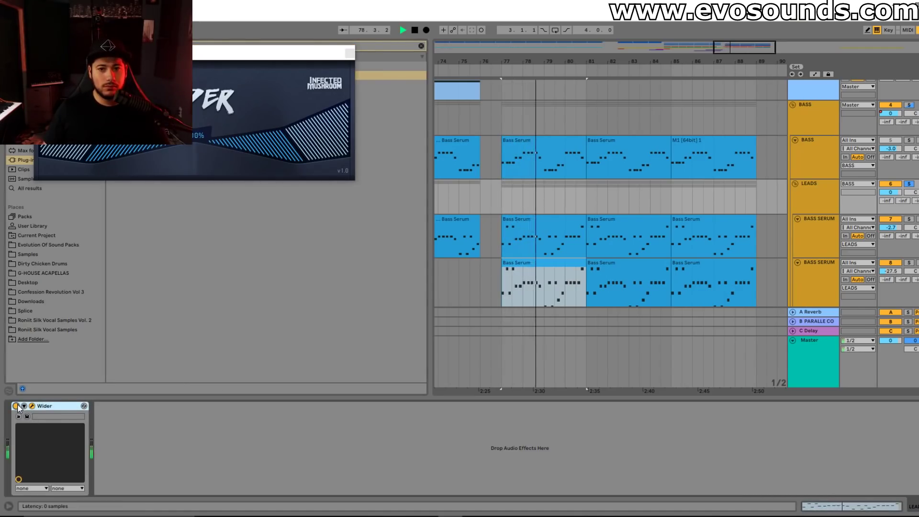
- Lower the bottom BASS SERUM track's volume to -31.2 dB and play all bass layers with the LEADS group unsoloed
{"action": "left_click_drag", "start_coordinate": [883, 268], "coordinate": [883, 277]}
{"action": "left_click", "coordinate": [829, 274]}
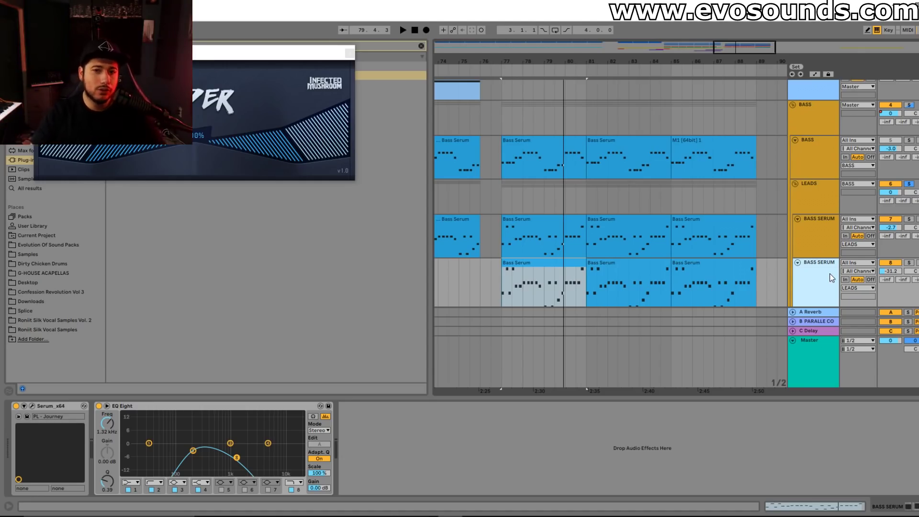
{"action": "key", "text": "space"}
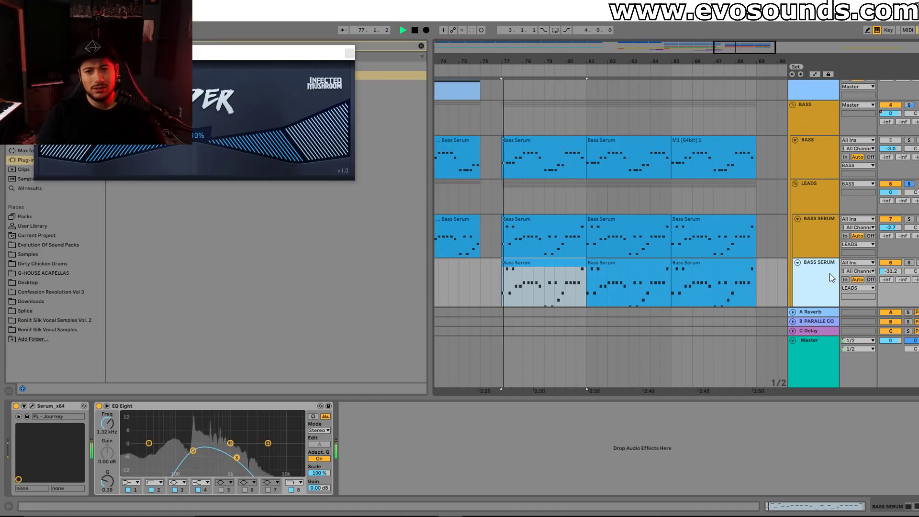
{"action": "left_click", "coordinate": [909, 185]}
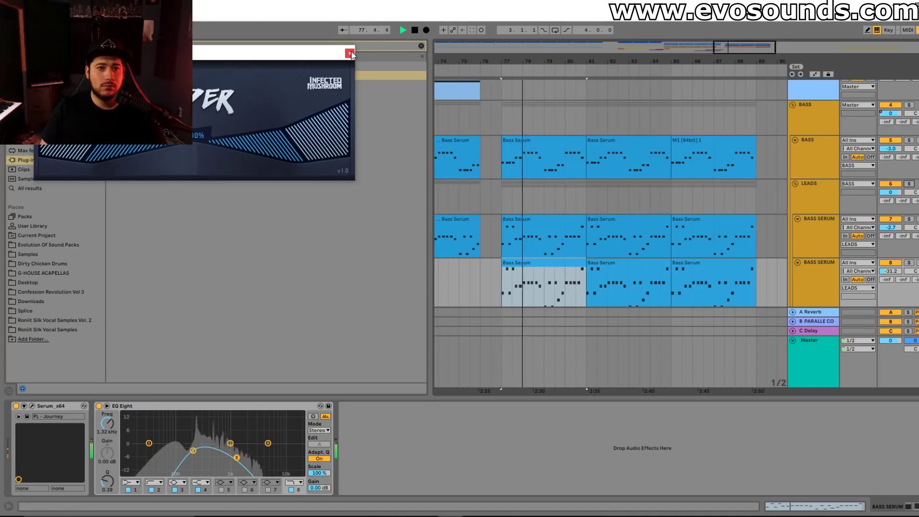
{"action": "left_click", "coordinate": [817, 187]}
{"action": "key", "text": "space"}
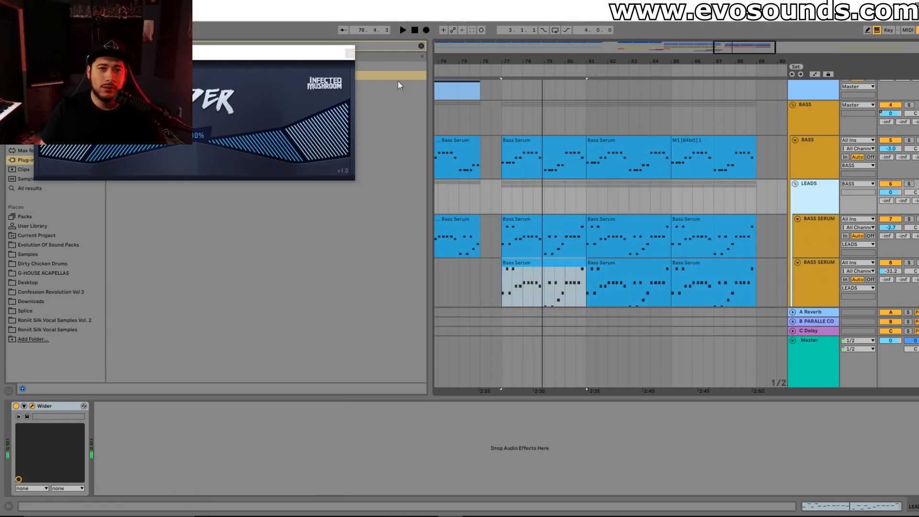
- Close the Wider window and add a Glue Compressor after it on the LEADS group
{"action": "left_click", "coordinate": [350, 53]}
{"action": "left_click", "coordinate": [420, 47]}
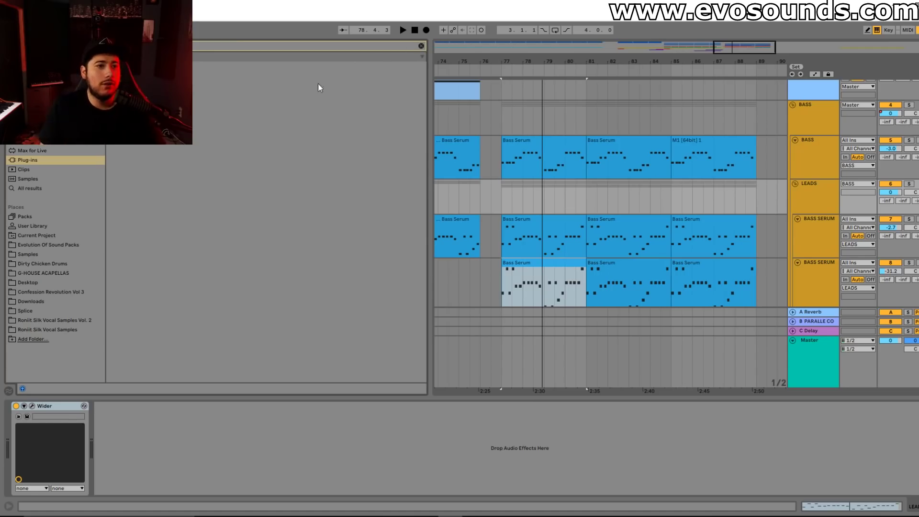
{"action": "left_click", "coordinate": [48, 145]}
{"action": "left_click", "coordinate": [148, 66]}
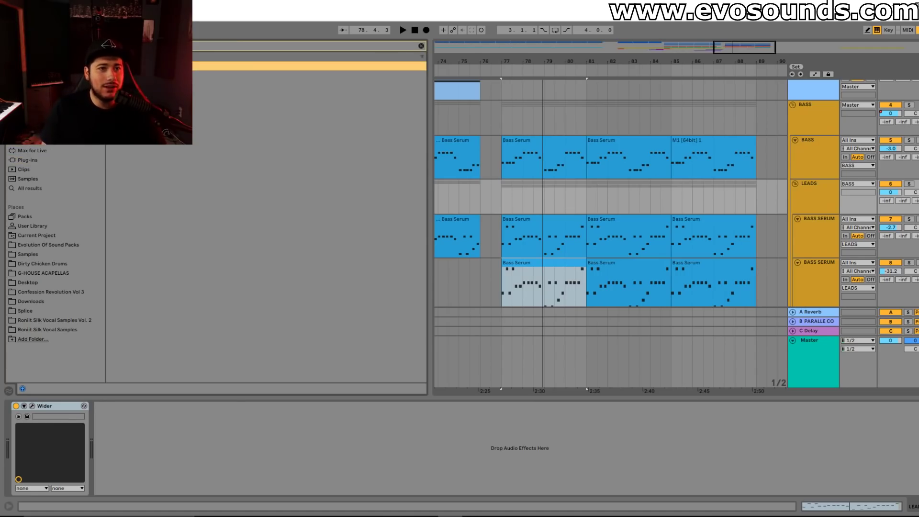
{"action": "key", "text": "Return"}
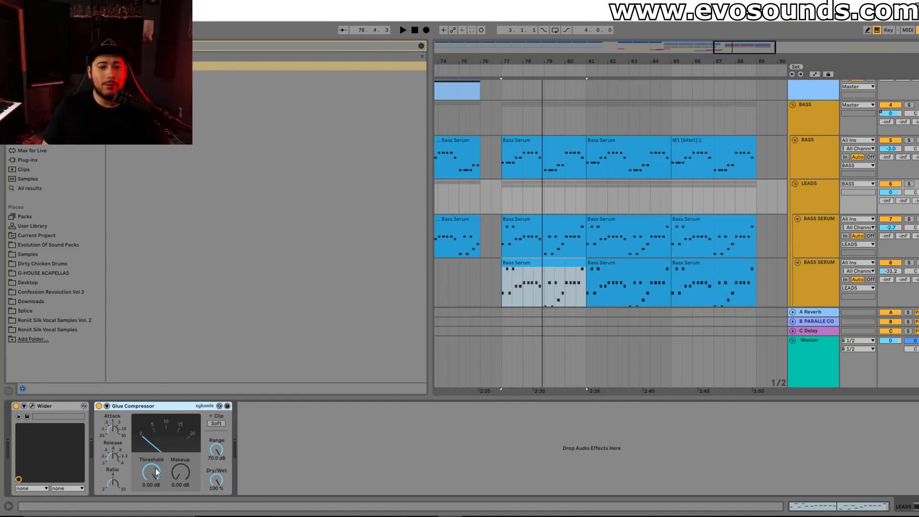
- Adjust the Glue Compressor's attack during setup, then set its threshold to -20.0 dB and makeup to 0.48 dB while listening
{"action": "left_click", "coordinate": [113, 429]}
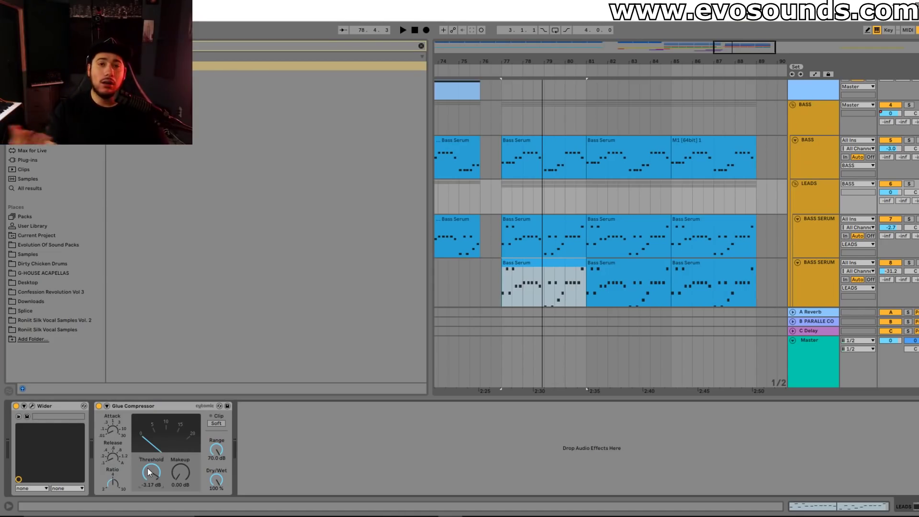
{"action": "key", "text": "space"}
{"action": "left_click_drag", "start_coordinate": [153, 472], "coordinate": [153, 511]}
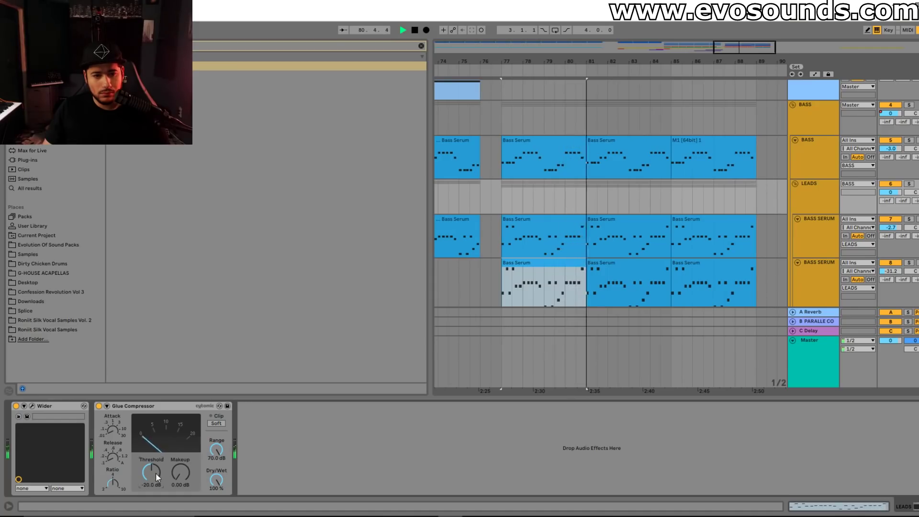
{"action": "left_click_drag", "start_coordinate": [174, 475], "coordinate": [174, 472]}
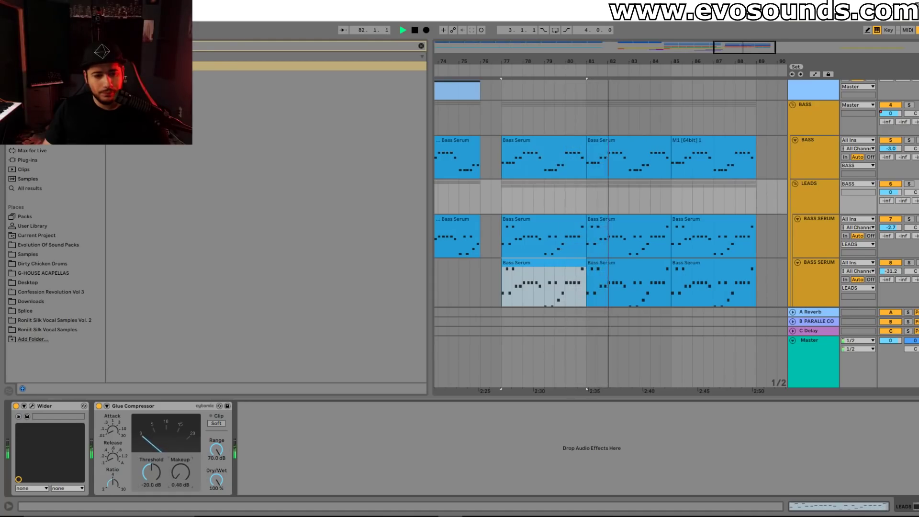
{"action": "key", "text": "space"}
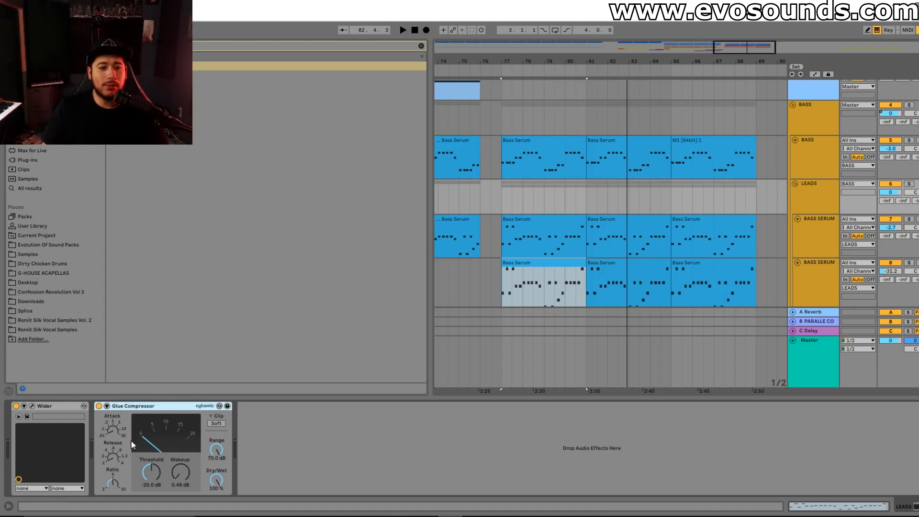
- Add a Reverb after the Glue Compressor on the LEADS group and enable its input low cut
{"action": "left_click", "coordinate": [422, 45]}
{"action": "left_click_drag", "start_coordinate": [182, 65], "coordinate": [197, 203]}
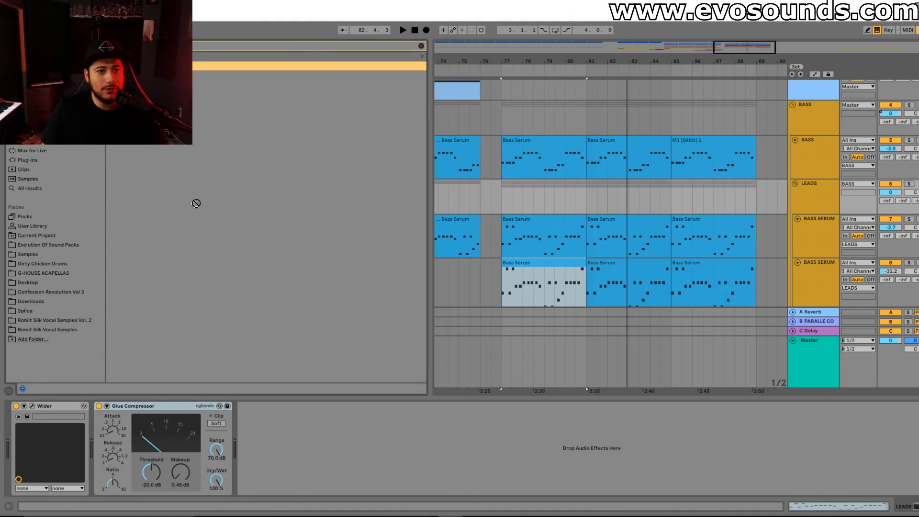
{"action": "left_click_drag", "start_coordinate": [304, 431], "coordinate": [308, 481]}
{"action": "left_click", "coordinate": [250, 421]}
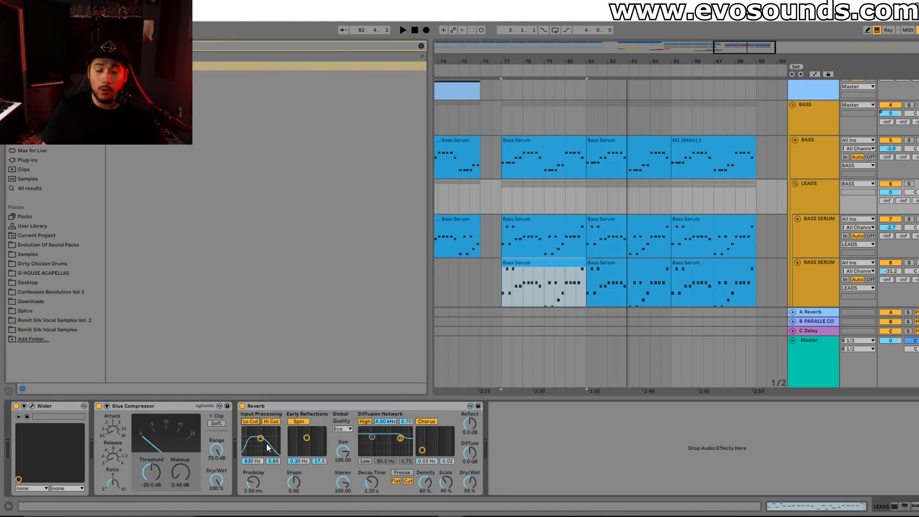
- Set the Reverb to 100% wet and tune its input filter to 356 Hz with a 4.57 bandwidth while listening to the LEADS
{"action": "key", "text": "space"}
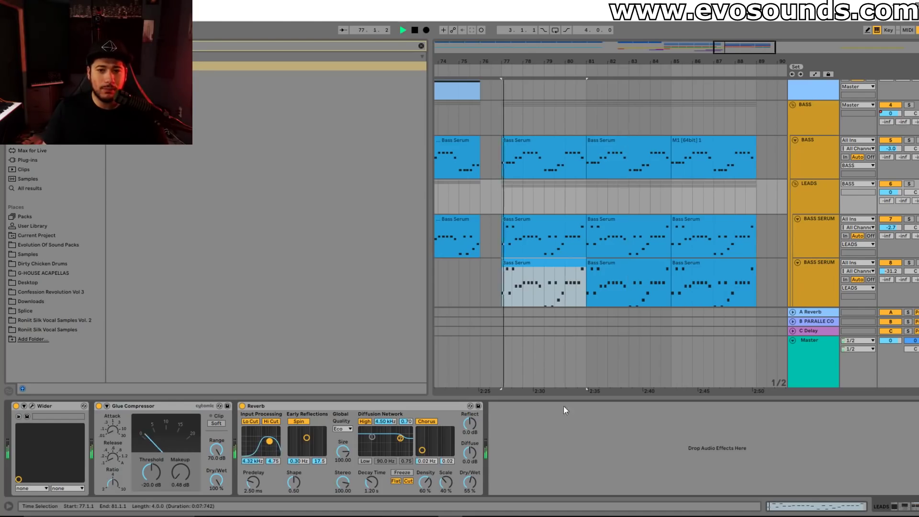
{"action": "left_click_drag", "start_coordinate": [469, 482], "coordinate": [469, 443]}
{"action": "key", "text": "space"}
{"action": "left_click", "coordinate": [270, 440]}
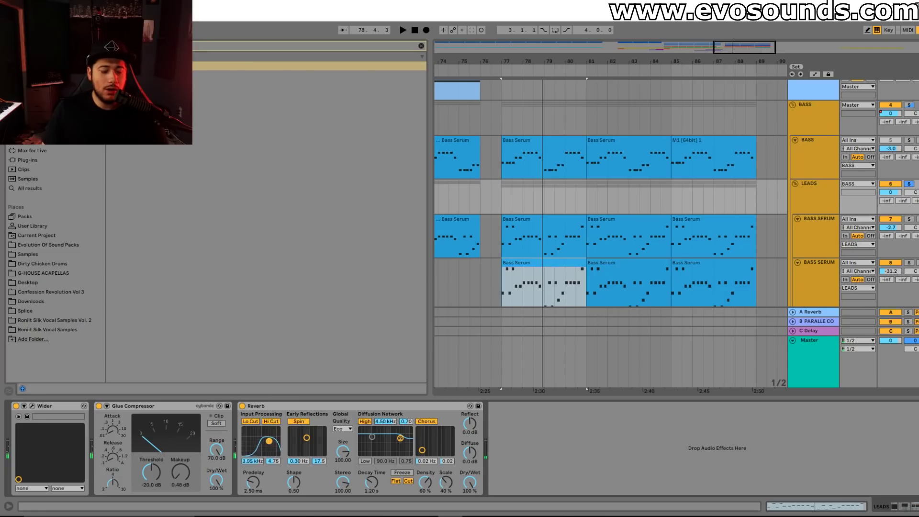
{"action": "key", "text": "space"}
{"action": "left_click_drag", "start_coordinate": [259, 439], "coordinate": [256, 441]}
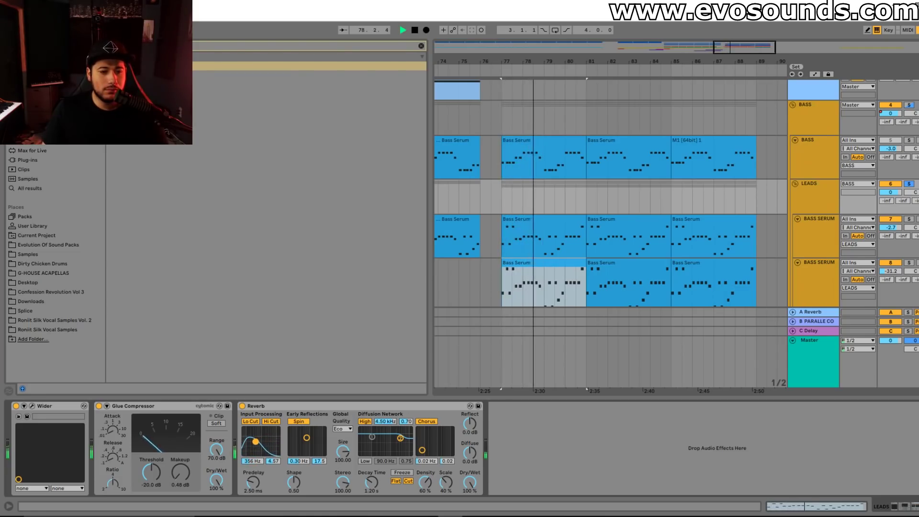
{"action": "key", "text": "space"}
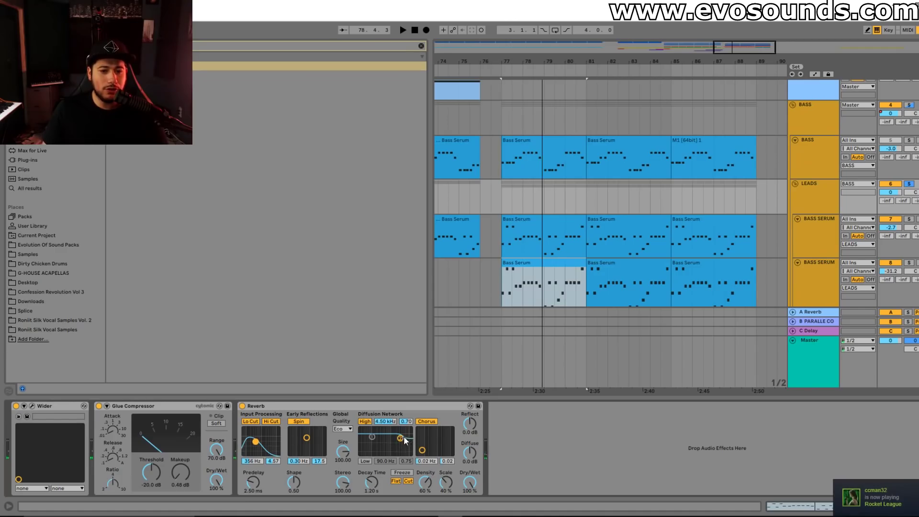
- Set the Reverb's high diffusion filter to 1.68 kHz and 0.43, size to 11.91, decay time to 1.68 s and dry/wet to 36%
{"action": "key", "text": "space"}
{"action": "left_click_drag", "start_coordinate": [396, 444], "coordinate": [393, 446]}
{"action": "left_click_drag", "start_coordinate": [369, 487], "coordinate": [344, 488]}
{"action": "key", "text": "space"}
{"action": "key", "text": "space"}
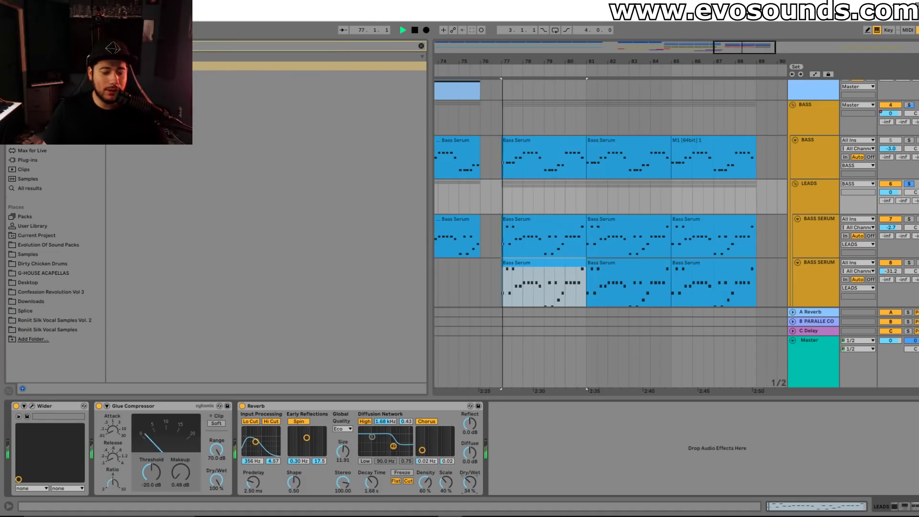
{"action": "left_click_drag", "start_coordinate": [469, 484], "coordinate": [469, 482]}
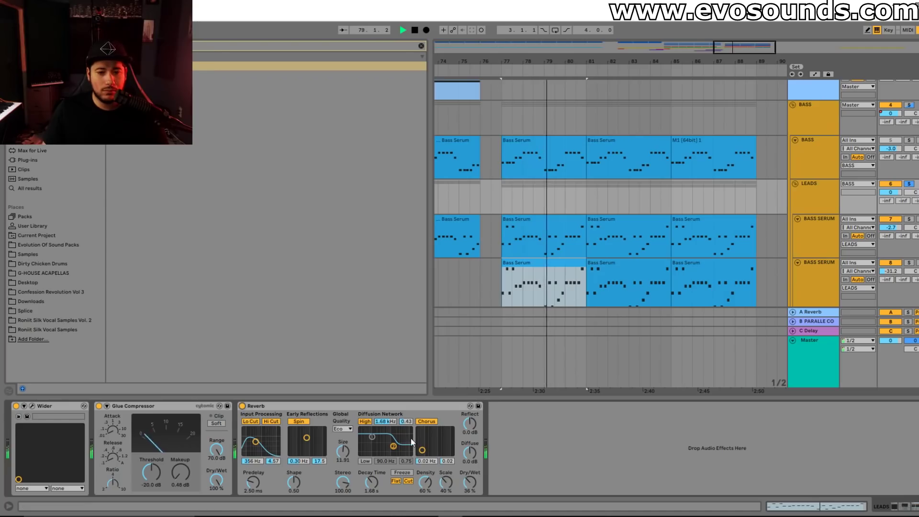
- Unsolo the LEADS group and listen to its reverb together with the BASS layer
{"action": "left_click", "coordinate": [908, 184]}
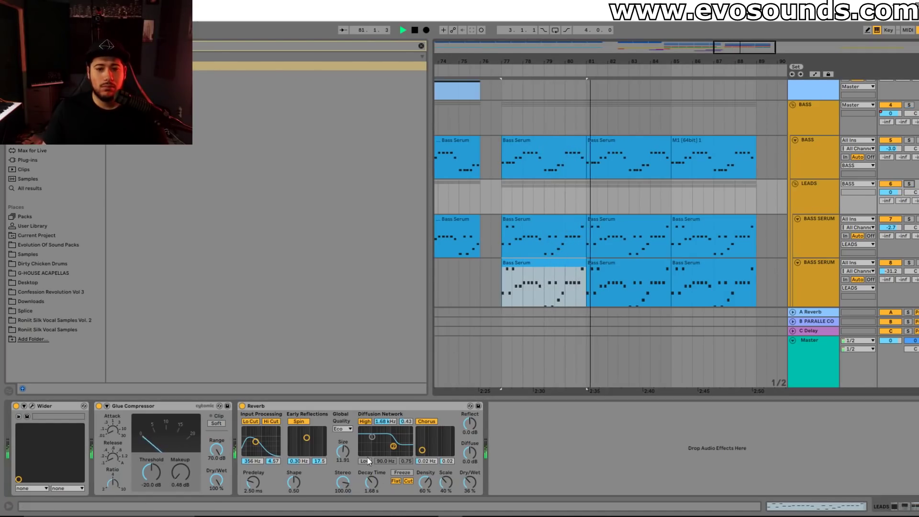
{"action": "left_click_drag", "start_coordinate": [726, 54], "coordinate": [731, 51]}
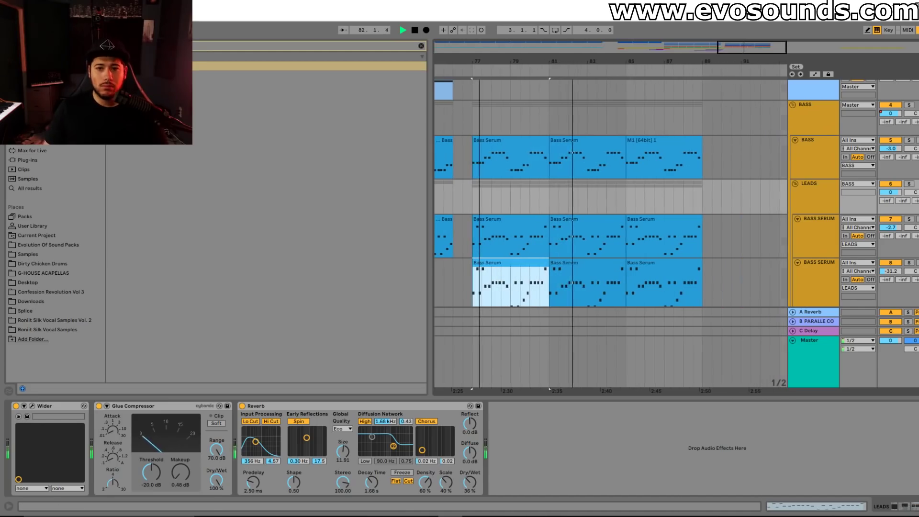
{"action": "key", "text": "space"}
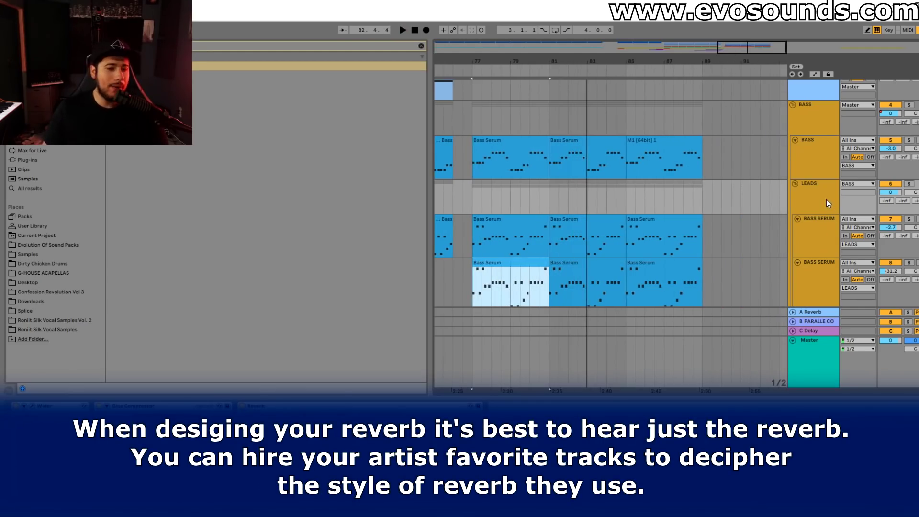
- Add LFOTool_x64 after the Reverb on the LEADS group and solo the group
{"action": "left_click", "coordinate": [422, 46]}
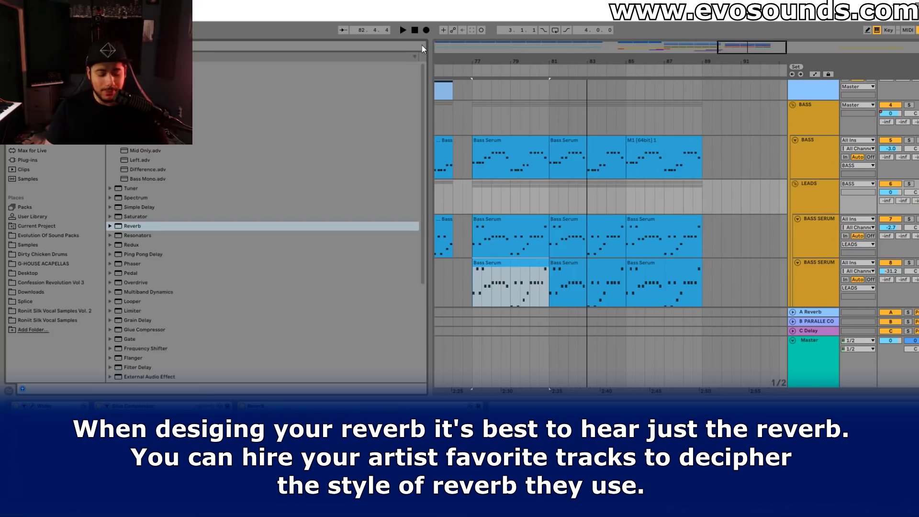
{"action": "left_click_drag", "start_coordinate": [134, 75], "coordinate": [613, 483]}
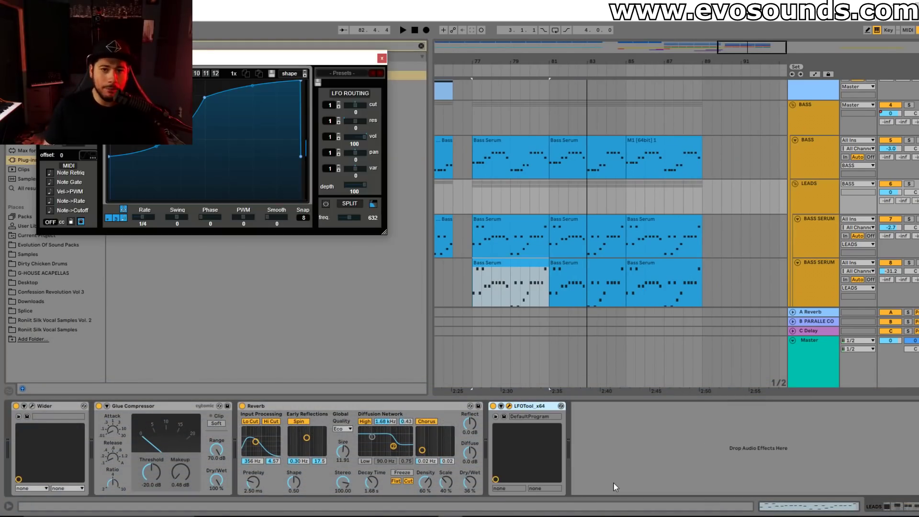
{"action": "left_click", "coordinate": [825, 202]}
{"action": "left_click", "coordinate": [908, 184]}
- Reshape the LFOTool volume curve to start at zero and rise faster, leave the frequency split off, and play the LEADS from bar 77
{"action": "left_click", "coordinate": [477, 183]}
{"action": "left_click", "coordinate": [325, 204]}
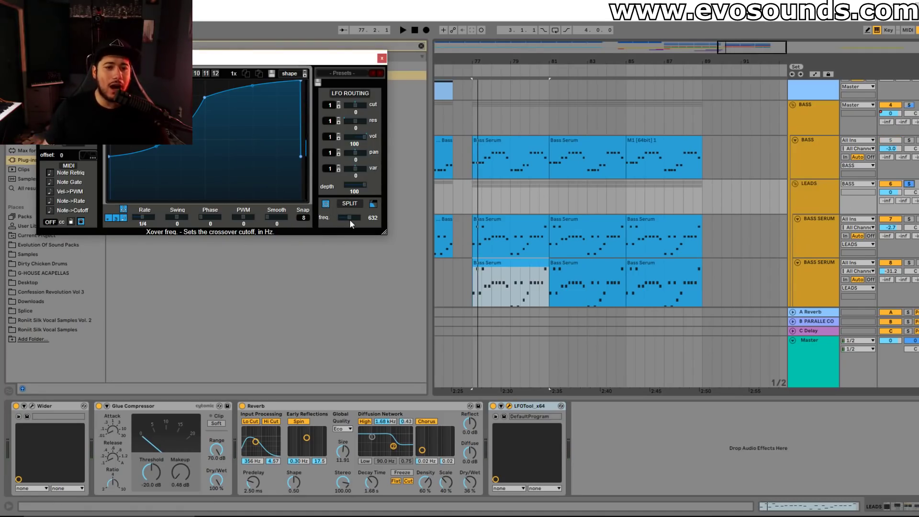
{"action": "left_click_drag", "start_coordinate": [112, 163], "coordinate": [111, 200]}
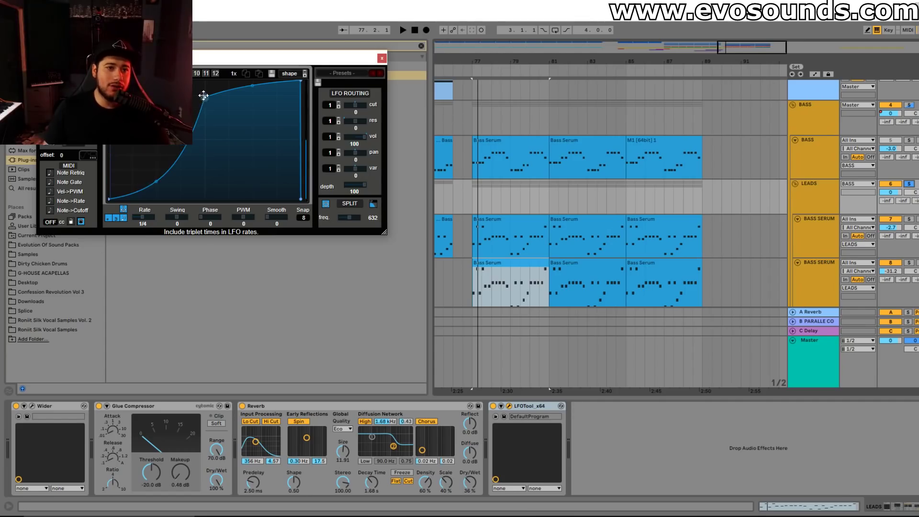
{"action": "left_click_drag", "start_coordinate": [204, 100], "coordinate": [184, 81]}
{"action": "left_click", "coordinate": [329, 204]}
{"action": "key", "text": "space"}
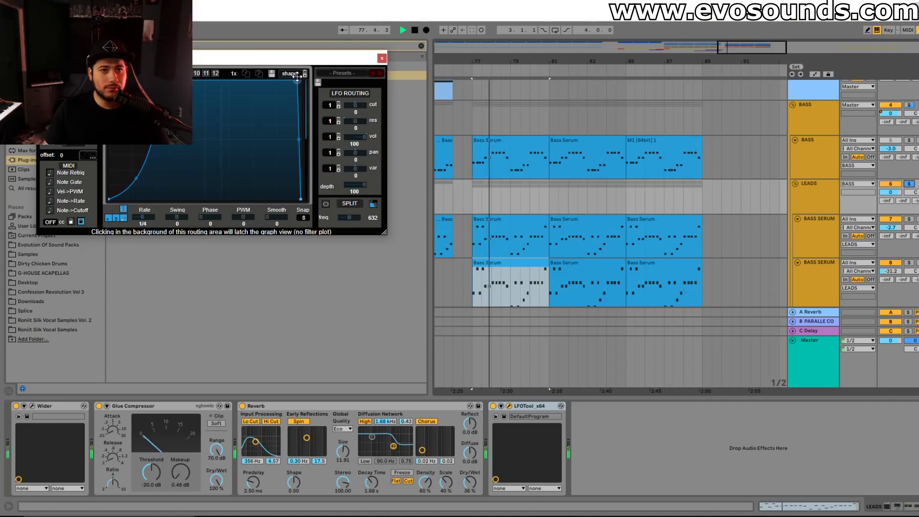
{"action": "key", "text": "space"}
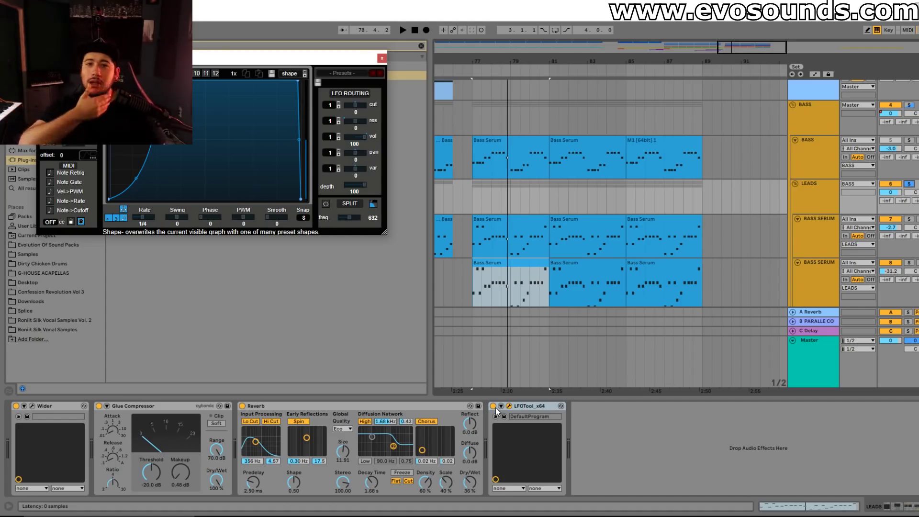
- Compare the LEADS during playback with LFOTool bypassed and active, and enable LFOTool's frequency split
{"action": "key", "text": "space"}
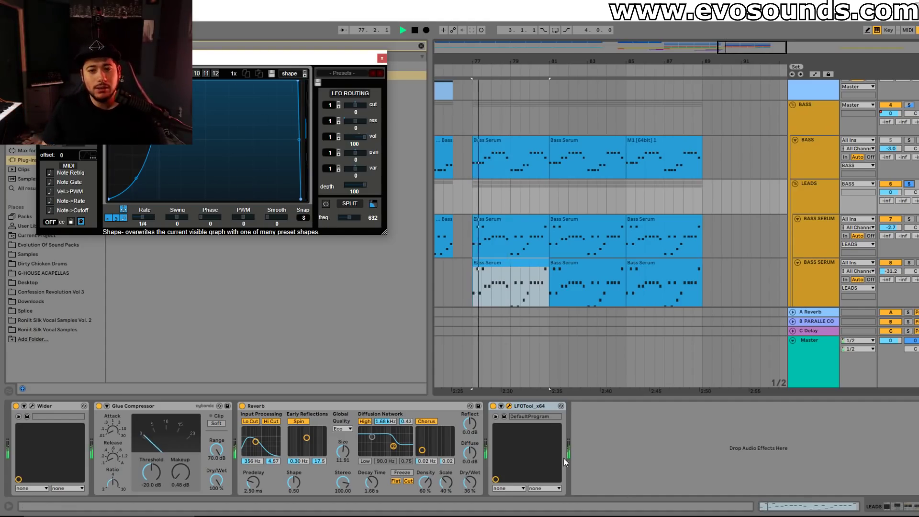
{"action": "left_click", "coordinate": [494, 406]}
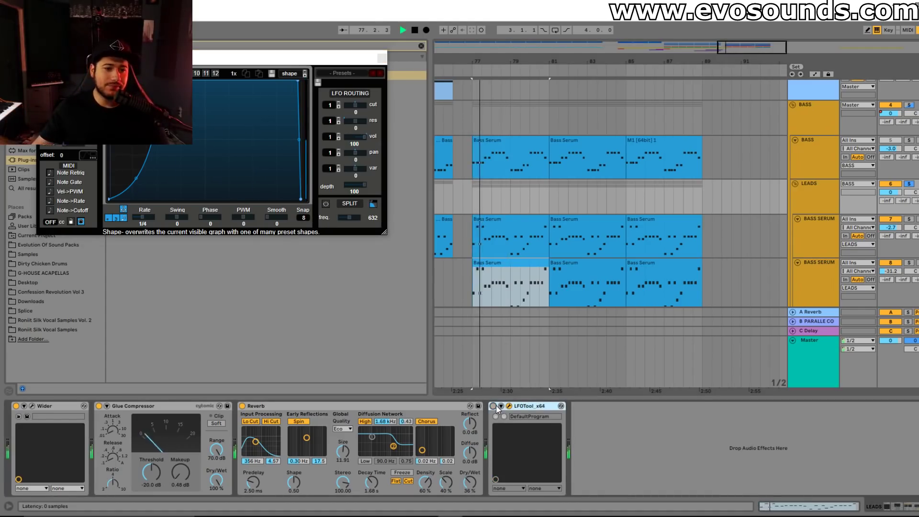
{"action": "left_click", "coordinate": [494, 406]}
{"action": "left_click", "coordinate": [326, 203]}
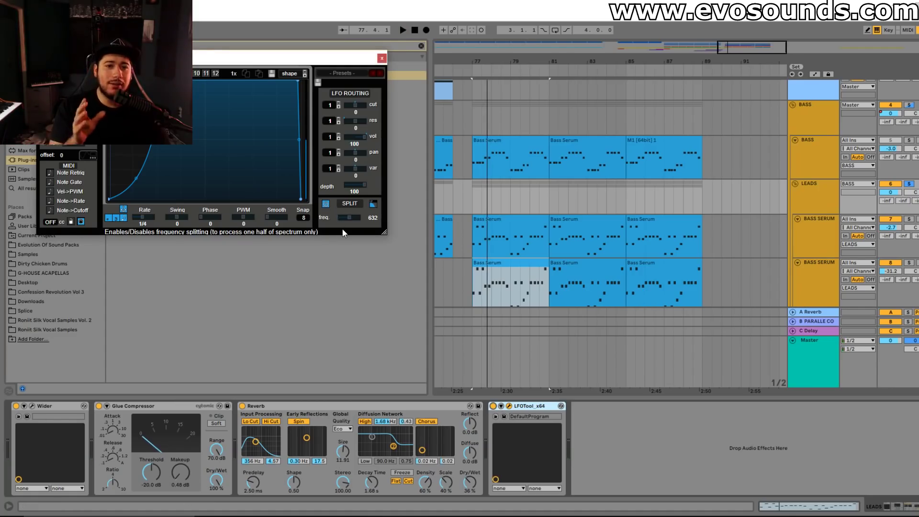
{"action": "key", "text": "space"}
{"action": "key", "text": "space"}
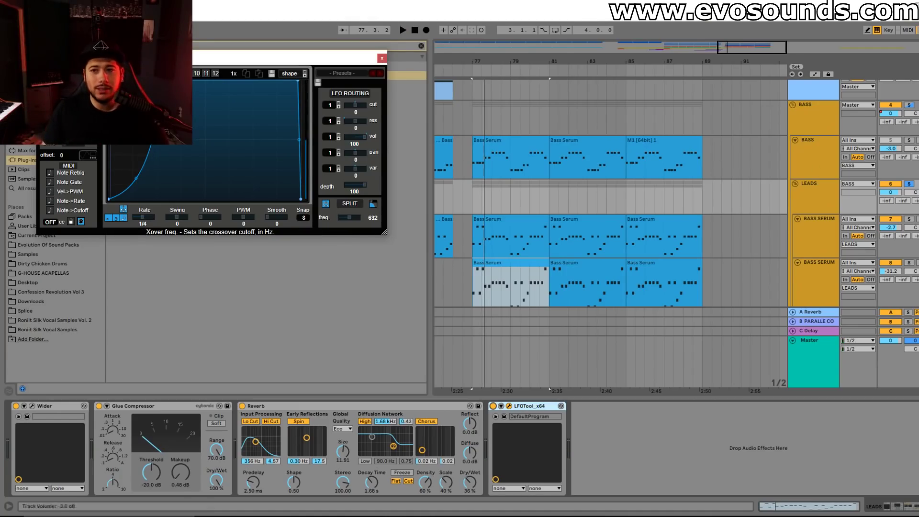
- Add LFOTool_x64 after EQ Eight on the BASS track and reshape its volume curve to start at zero and rise faster
{"action": "left_click", "coordinate": [821, 160]}
{"action": "left_click", "coordinate": [382, 58]}
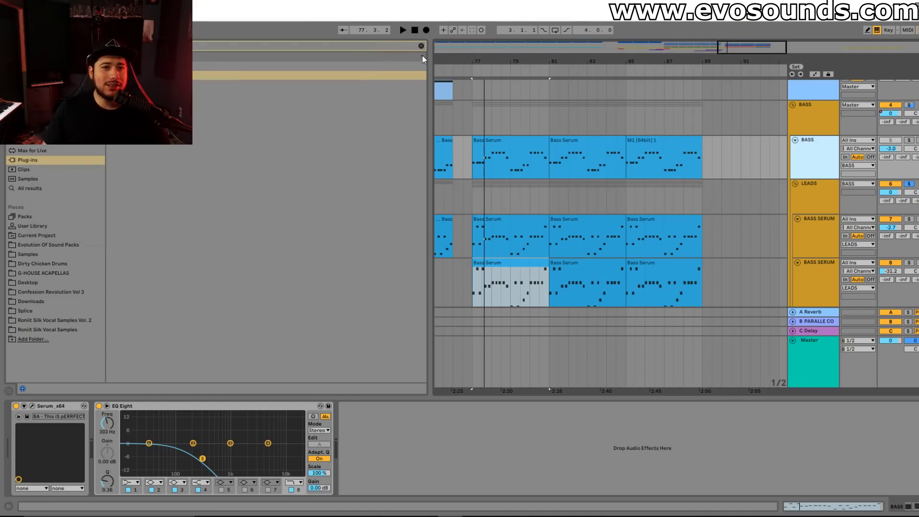
{"action": "left_click_drag", "start_coordinate": [144, 75], "coordinate": [438, 450]}
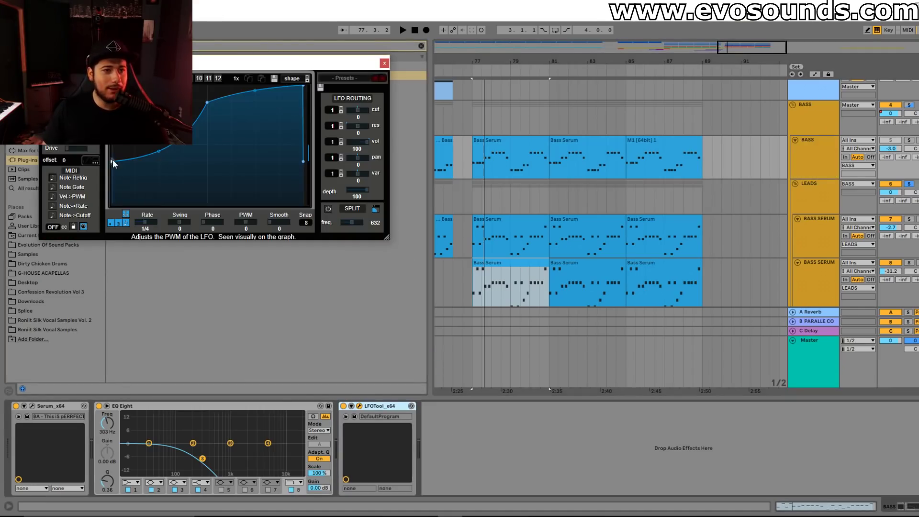
{"action": "left_click_drag", "start_coordinate": [112, 163], "coordinate": [112, 204]}
{"action": "left_click_drag", "start_coordinate": [207, 102], "coordinate": [174, 85]}
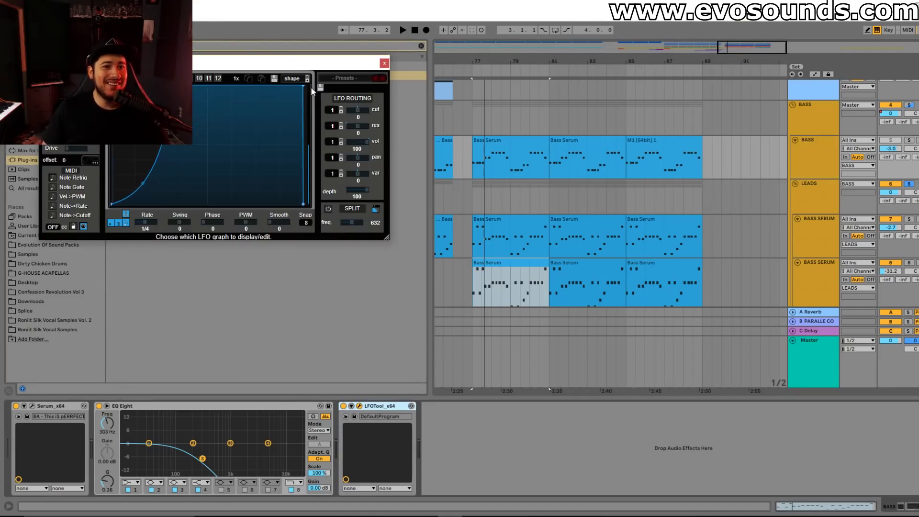
{"action": "left_click", "coordinate": [384, 64]}
- Reactivate the BASS, Kick and Drums tracks, unsolo the LEADS group, and play the full mix from bar 76
{"action": "left_click", "coordinate": [885, 150]}
{"action": "key", "text": "space"}
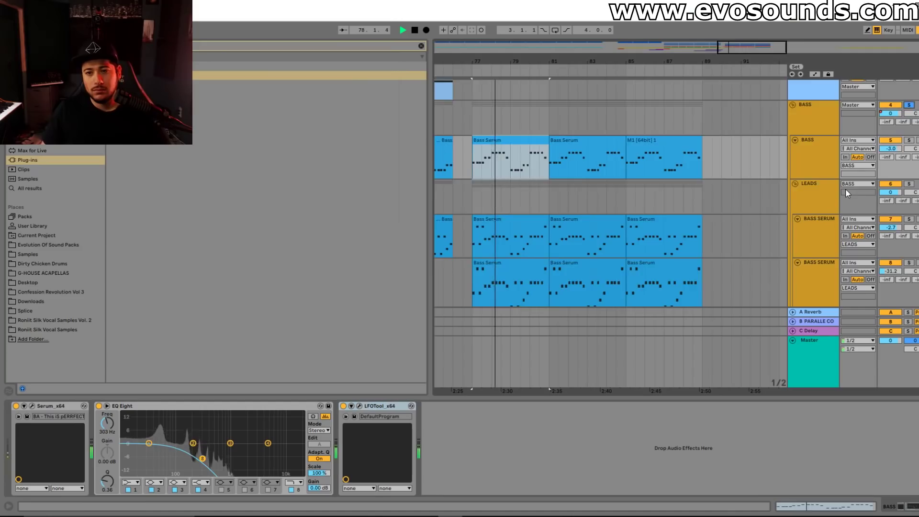
{"action": "scroll", "coordinate": [845, 189], "scroll_direction": "down", "scroll_amount": 3}
{"action": "scroll", "coordinate": [870, 162], "scroll_direction": "up", "scroll_amount": 2}
{"action": "scroll", "coordinate": [896, 237], "scroll_direction": "down", "scroll_amount": 5}
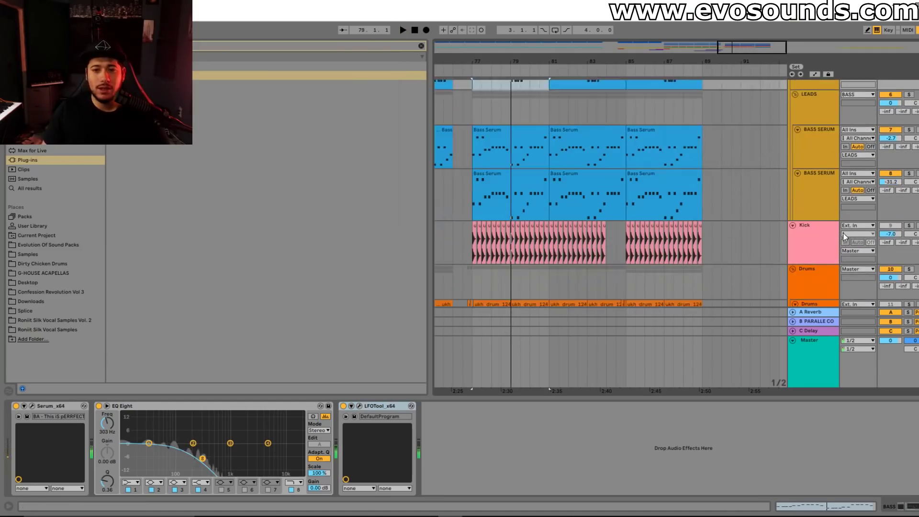
{"action": "key", "text": "space"}
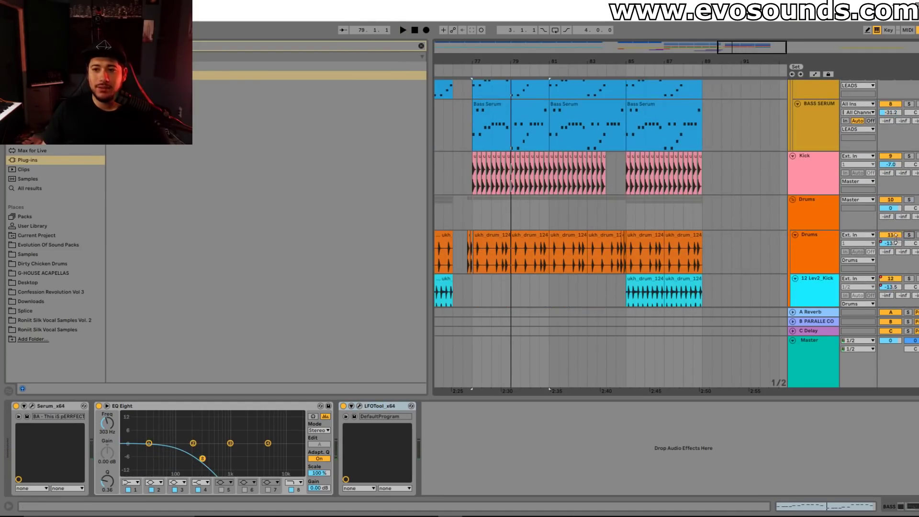
{"action": "scroll", "coordinate": [627, 210], "scroll_direction": "up", "scroll_amount": 3}
{"action": "left_click", "coordinate": [451, 151]}
{"action": "key", "text": "space"}
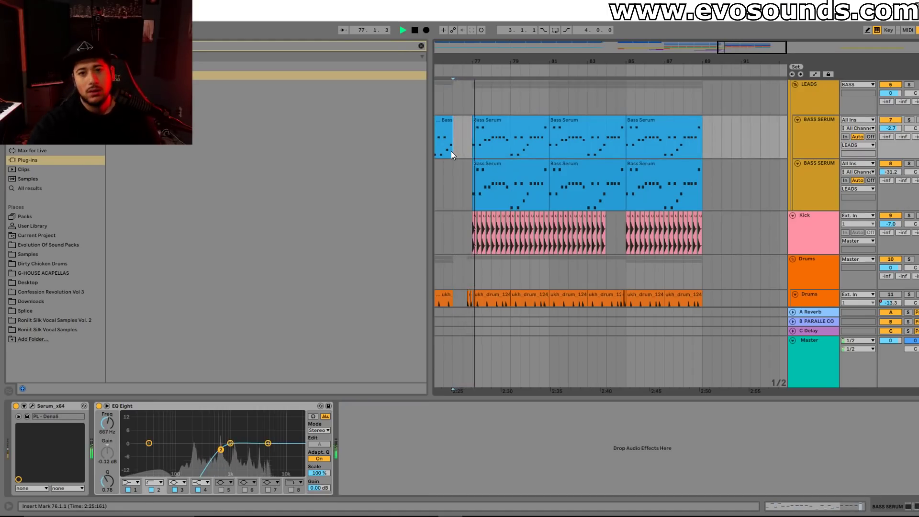
- Check the BASS SERUM layers' device chains during playback, lower the BASS volume to -4.3 dB, and open SPAN on the Master
{"action": "left_click", "coordinate": [824, 172]}
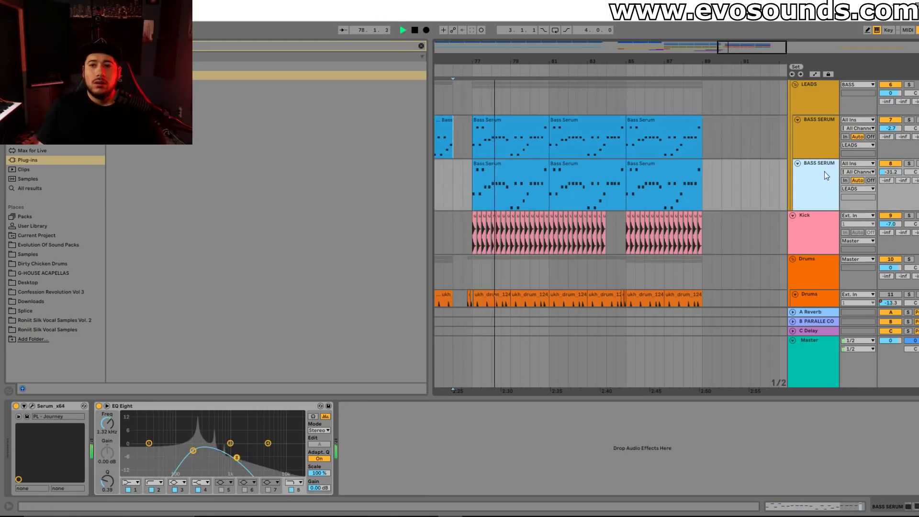
{"action": "scroll", "coordinate": [824, 172], "scroll_direction": "up", "scroll_amount": 2}
{"action": "left_click", "coordinate": [825, 172]}
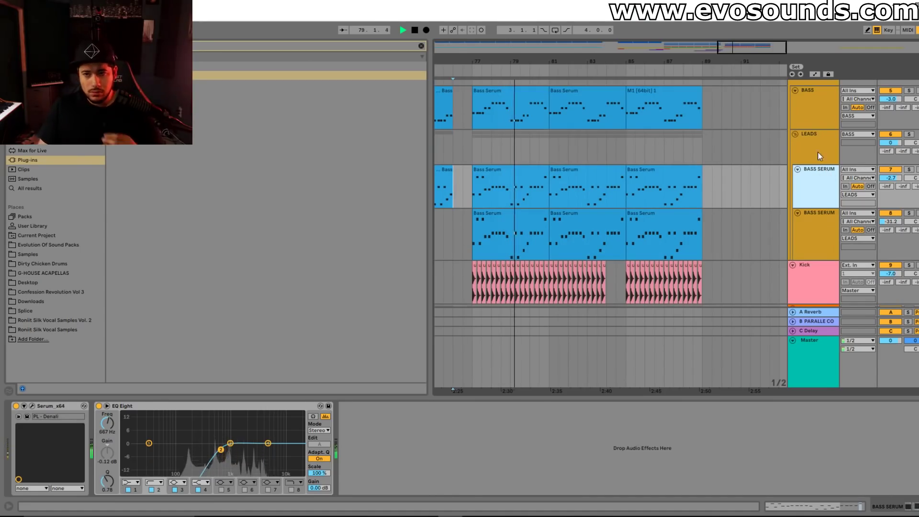
{"action": "left_click", "coordinate": [817, 151]}
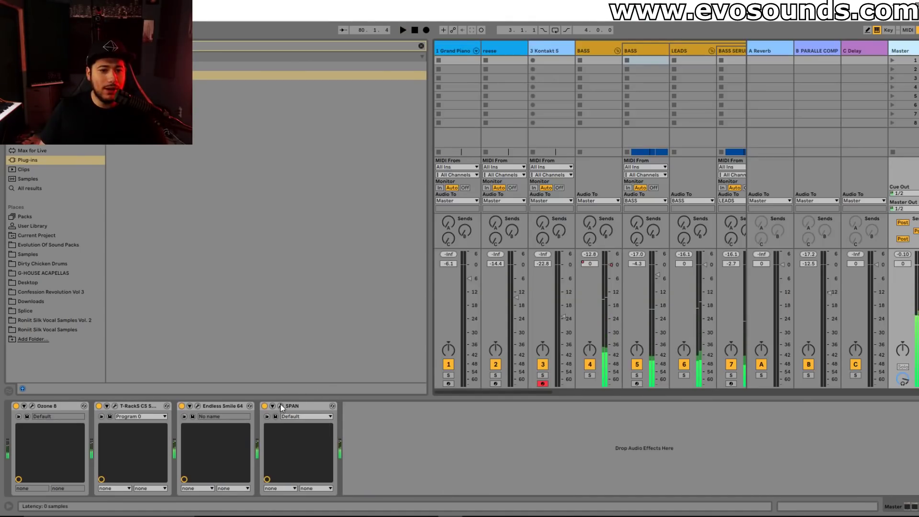
{"action": "left_click", "coordinate": [280, 406]}
{"action": "key", "text": "Tab"}
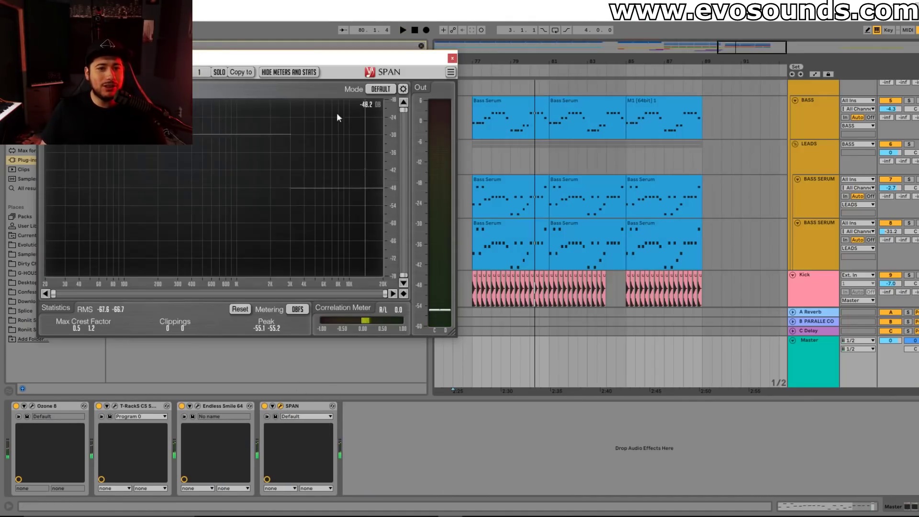
- Set the LEADS Reverb's input filter to 1.48 kHz and 4.04, decay time to 1.28 s and dry/wet to 51%
{"action": "left_click", "coordinate": [497, 103]}
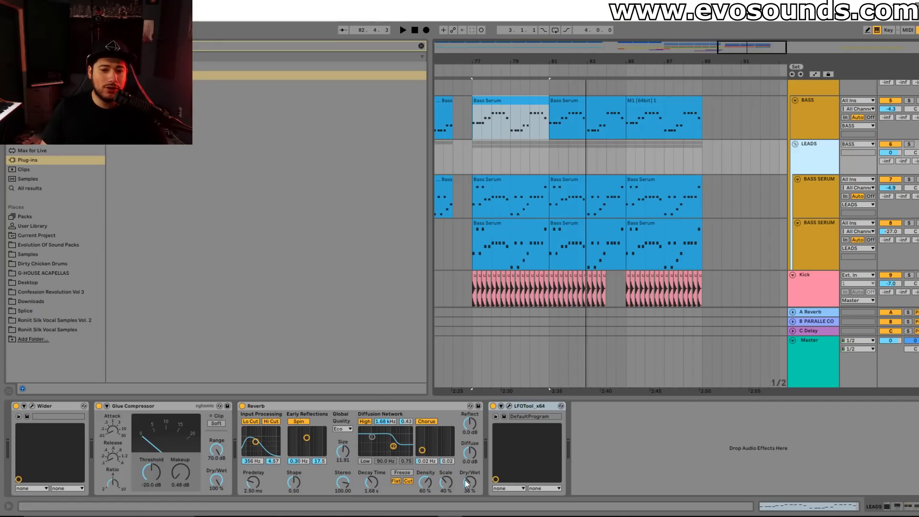
{"action": "left_click_drag", "start_coordinate": [465, 481], "coordinate": [465, 474]}
{"action": "left_click", "coordinate": [504, 186]}
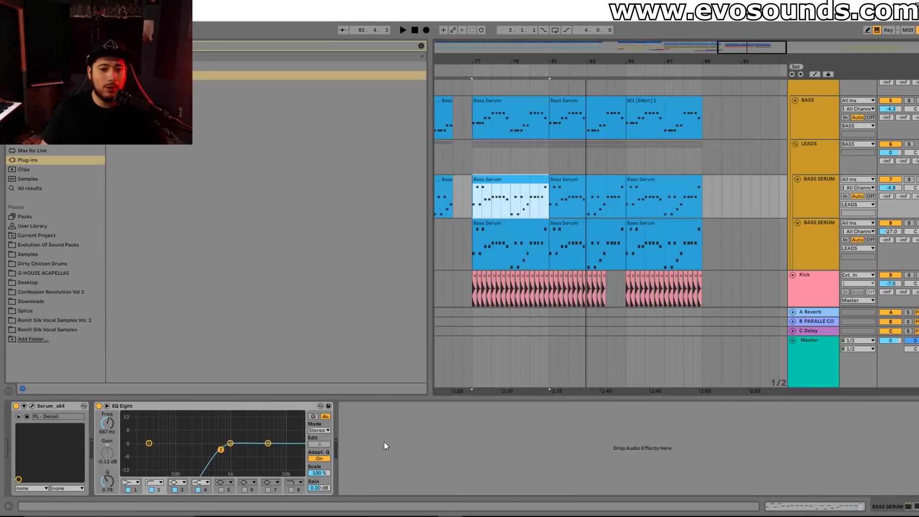
{"action": "left_click", "coordinate": [793, 156]}
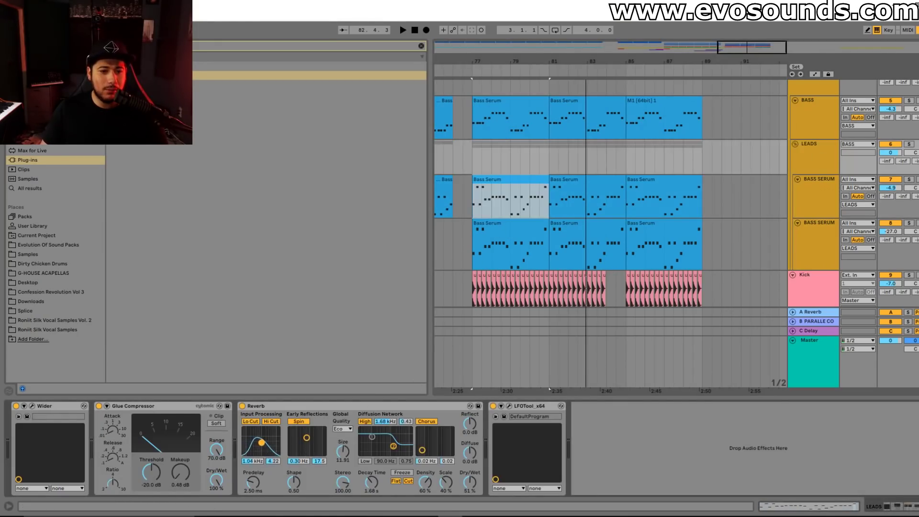
{"action": "key", "text": "space"}
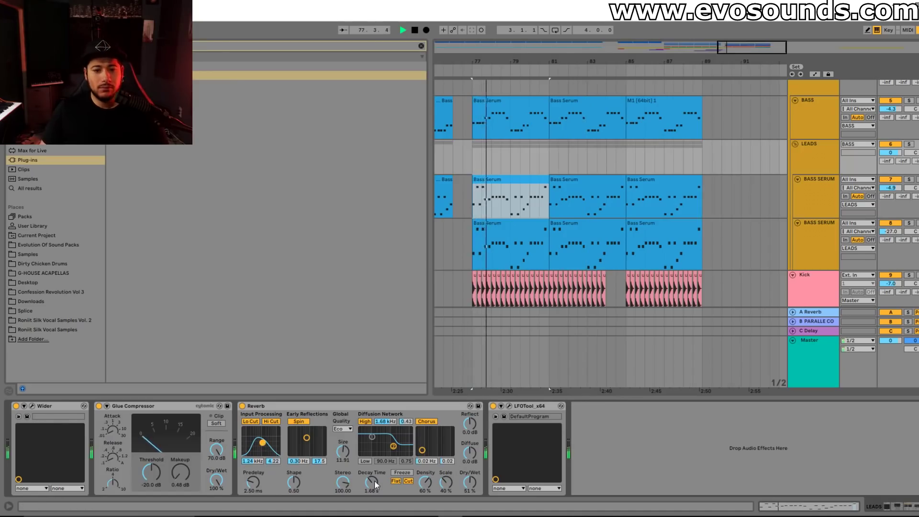
{"action": "key", "text": "space"}
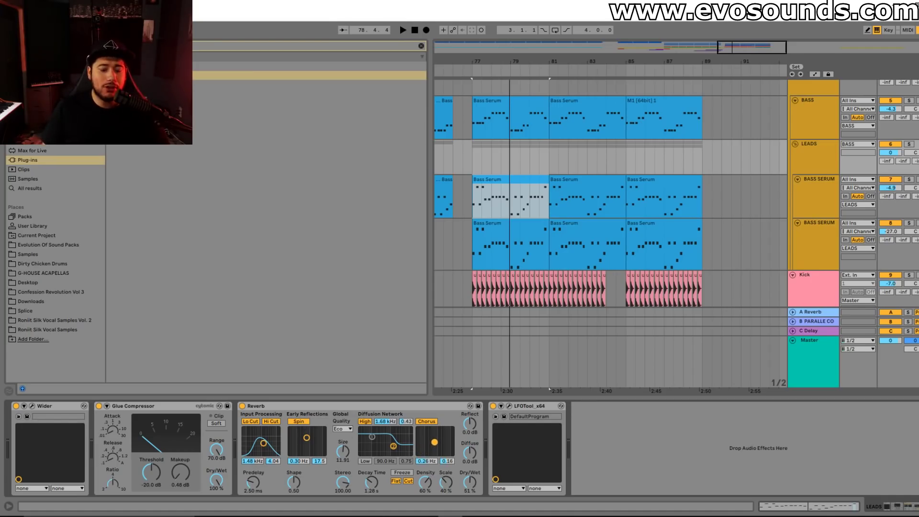
- Audition the Reverb's chorus fully wet, set it to 0.31 Hz and 0.29, and set the dry/wet to 41%
{"action": "left_click_drag", "start_coordinate": [434, 443], "coordinate": [439, 436]}
{"action": "key", "text": "space"}
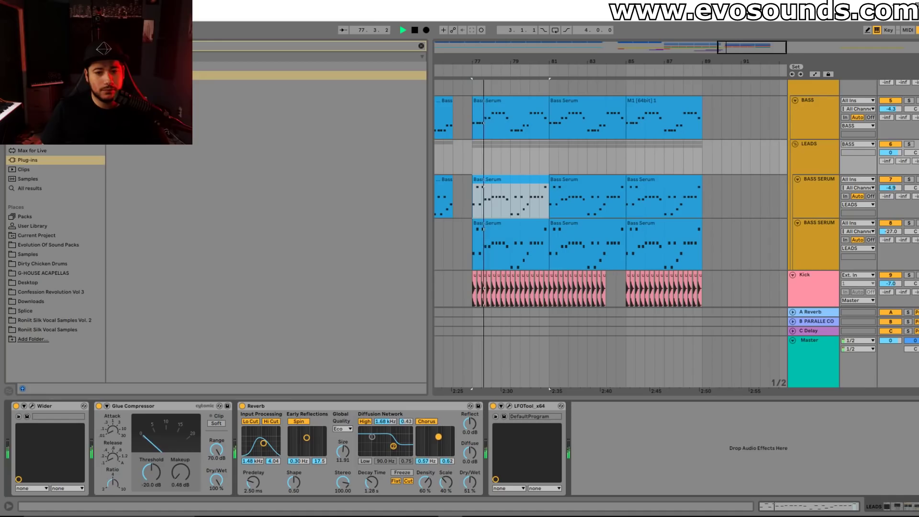
{"action": "left_click_drag", "start_coordinate": [469, 482], "coordinate": [435, 440]}
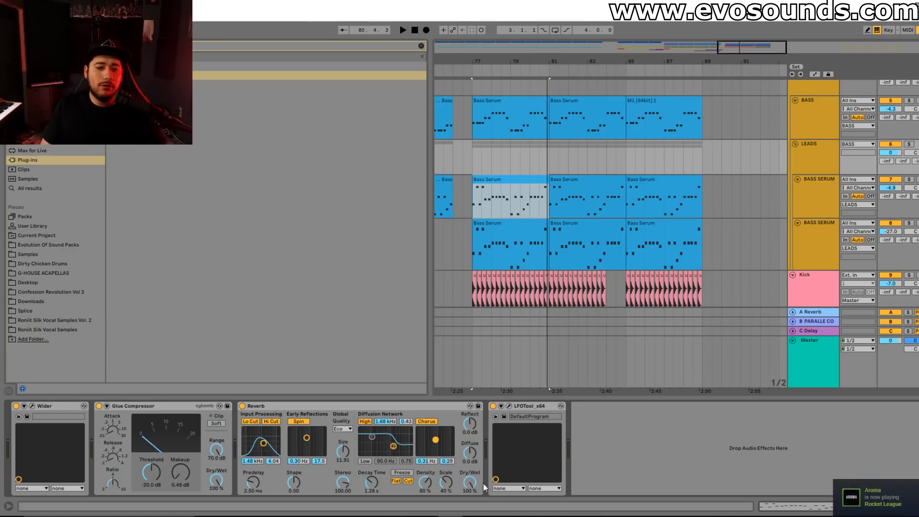
{"action": "left_click_drag", "start_coordinate": [468, 481], "coordinate": [468, 488]}
{"action": "key", "text": "space"}
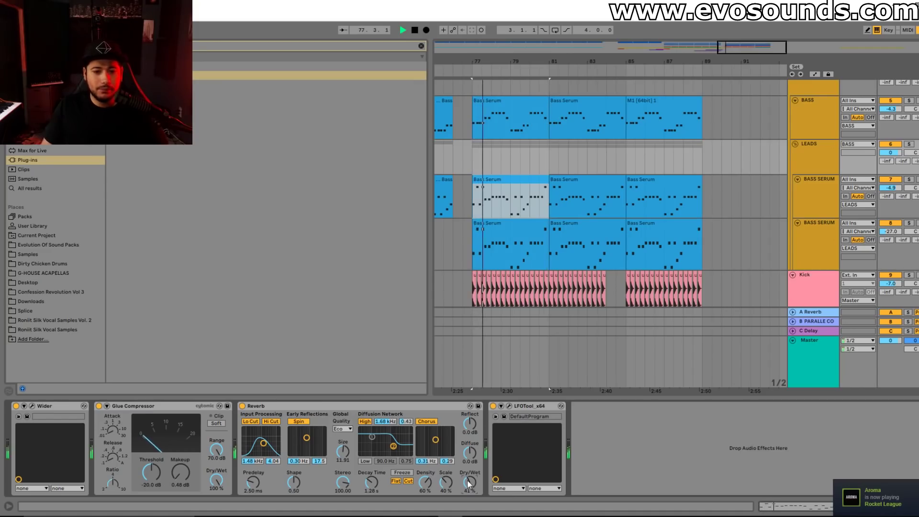
- Audition small and large Reverb sizes, then set the size to 101.66, quality to High and dry/wet to 48%
{"action": "left_click_drag", "start_coordinate": [341, 450], "coordinate": [472, 384]}
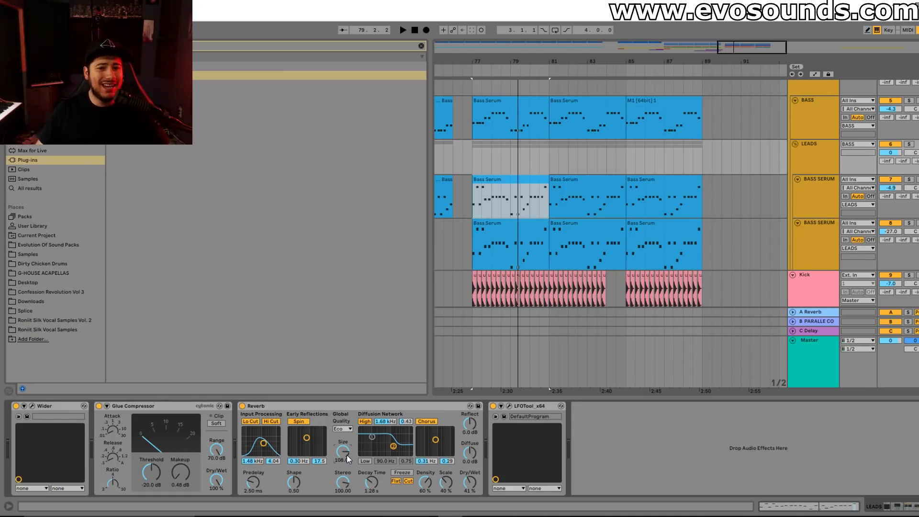
{"action": "key", "text": "space"}
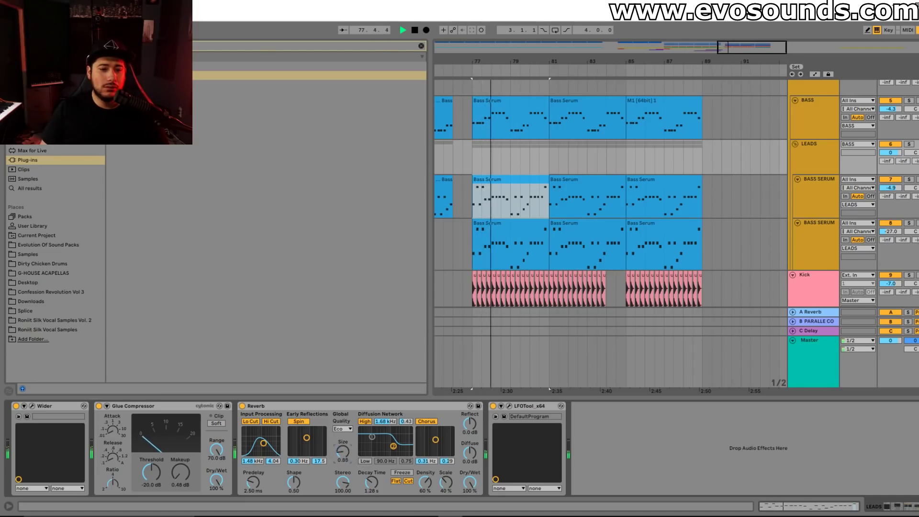
{"action": "mouse_move", "coordinate": [347, 447]}
{"action": "left_mouse_down"}
{"action": "mouse_move", "coordinate": [346, 455]}
{"action": "mouse_move", "coordinate": [349, 446]}
{"action": "left_mouse_up"}
{"action": "key", "text": "space"}
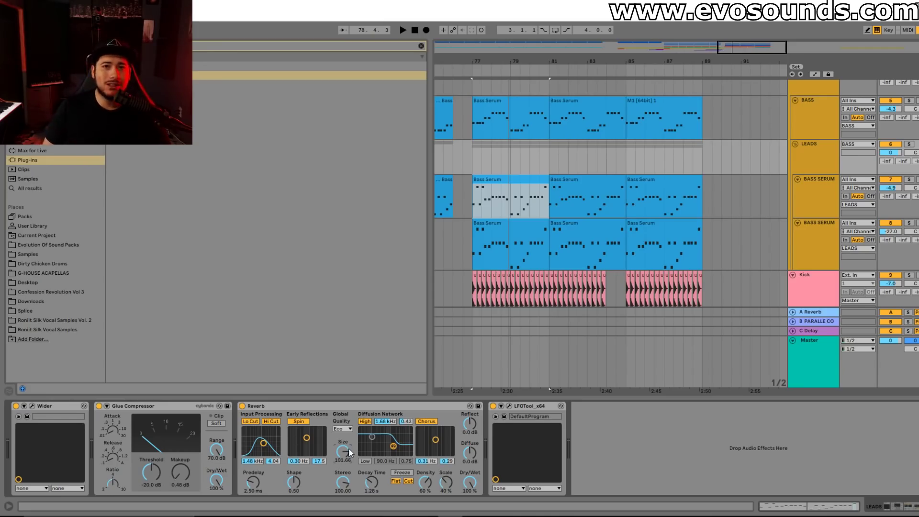
{"action": "key", "text": "space"}
{"action": "left_click", "coordinate": [343, 429]}
{"action": "left_click", "coordinate": [343, 452]}
{"action": "left_click_drag", "start_coordinate": [470, 484], "coordinate": [470, 510]}
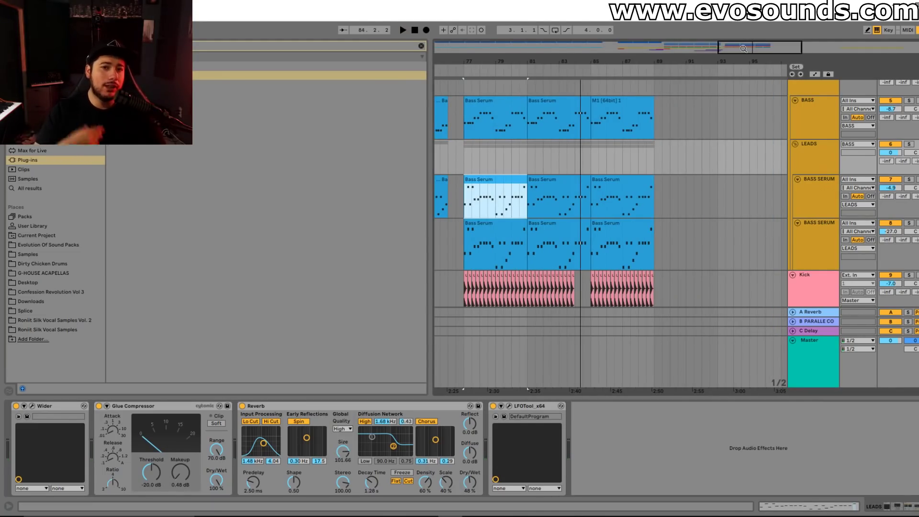
- Review the device chains of the BASS, LEADS and both BASS SERUM tracks in the Session view
{"action": "key", "text": "Tab"}
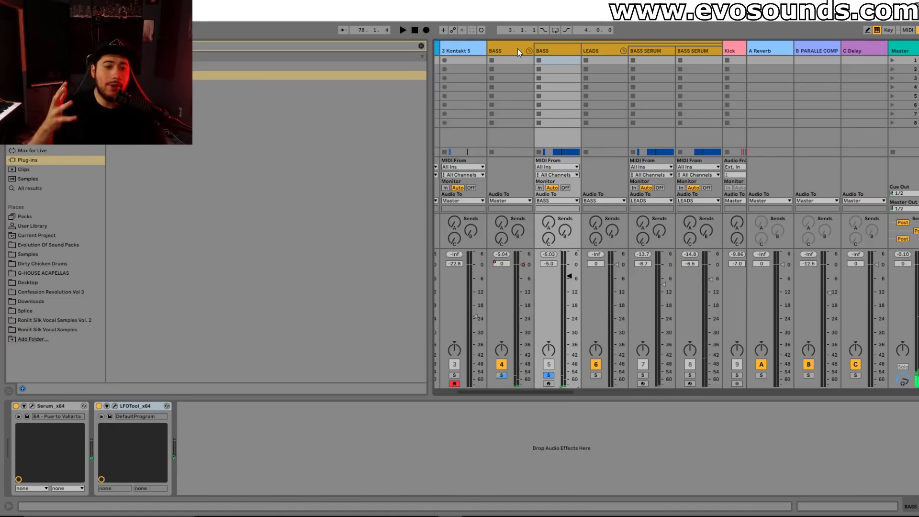
{"action": "left_click", "coordinate": [616, 53]}
{"action": "left_click", "coordinate": [646, 50]}
{"action": "left_click", "coordinate": [686, 50]}
{"action": "left_click", "coordinate": [602, 47]}
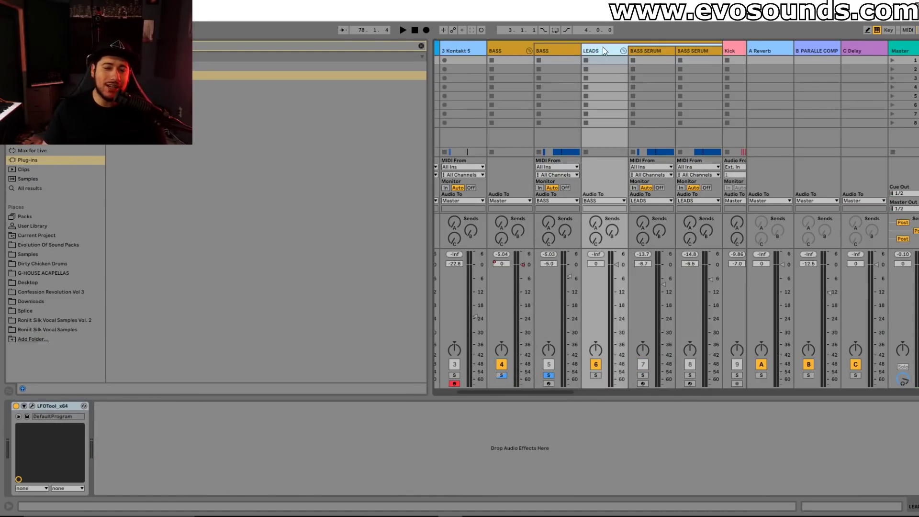
{"action": "left_click", "coordinate": [502, 51]}
{"action": "left_click", "coordinate": [552, 49]}
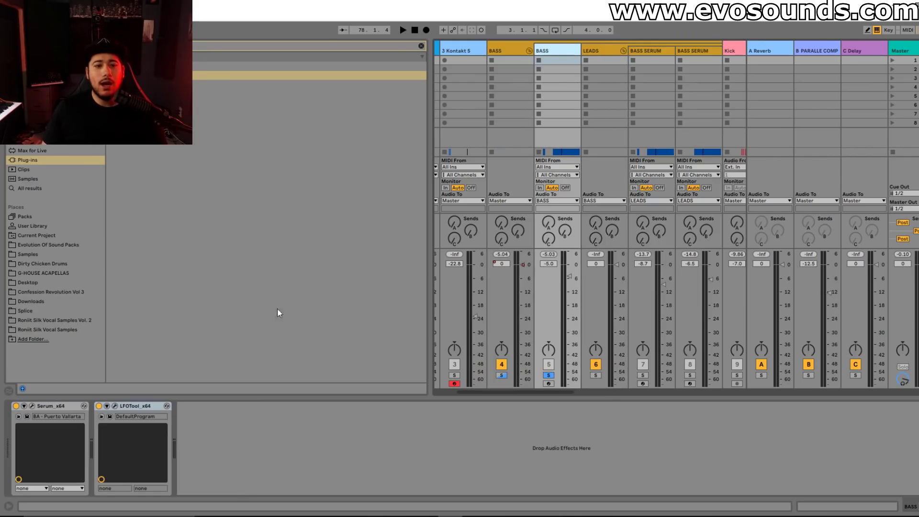
- Open the BASS track's Serum patch and compare the soloed sound with LFOTool bypassed and active
{"action": "left_click", "coordinate": [32, 406]}
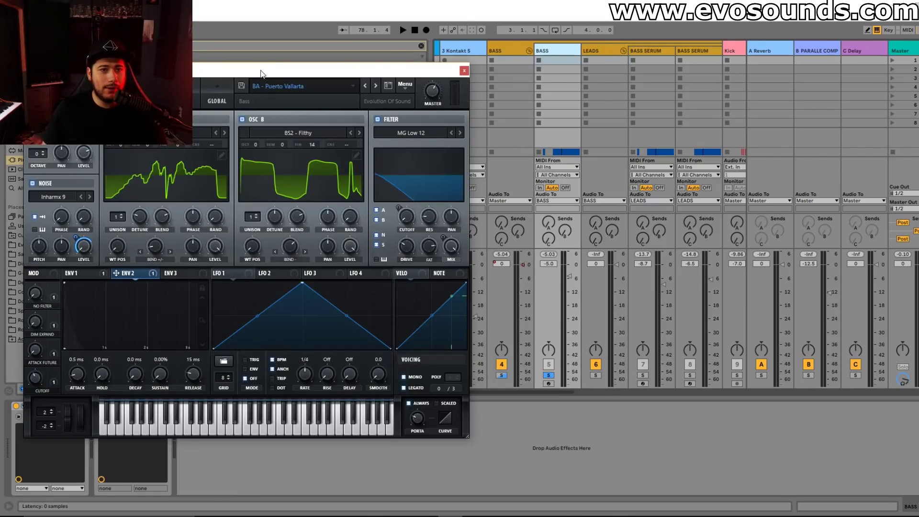
{"action": "left_click_drag", "start_coordinate": [261, 75], "coordinate": [258, 16]}
{"action": "left_click", "coordinate": [99, 406]}
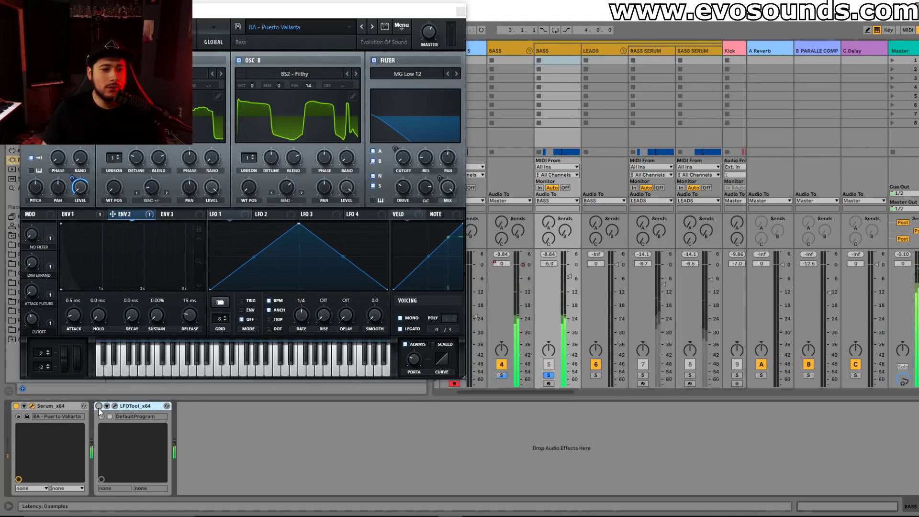
{"action": "left_click", "coordinate": [98, 405]}
- Solo the first BASS SERUM layer in place of BASS and examine its Serum patch during playback
{"action": "left_click", "coordinate": [643, 375]}
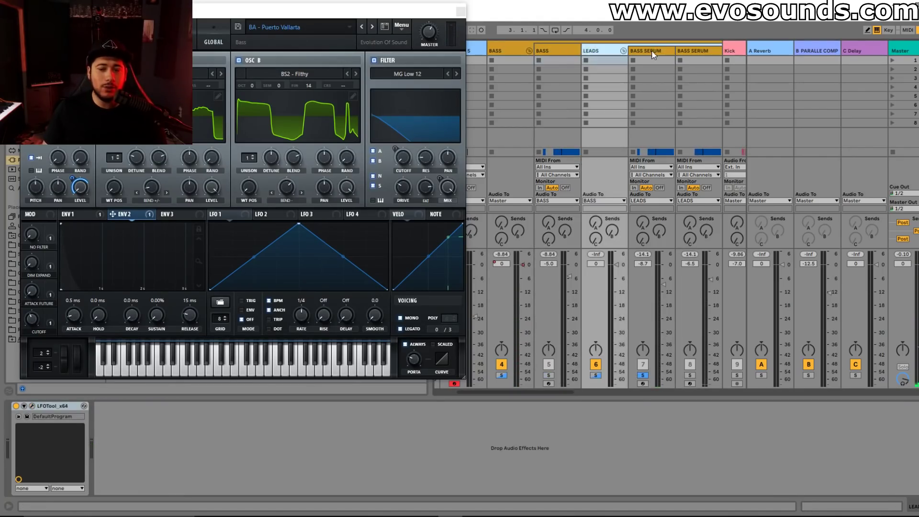
{"action": "left_click", "coordinate": [32, 406]}
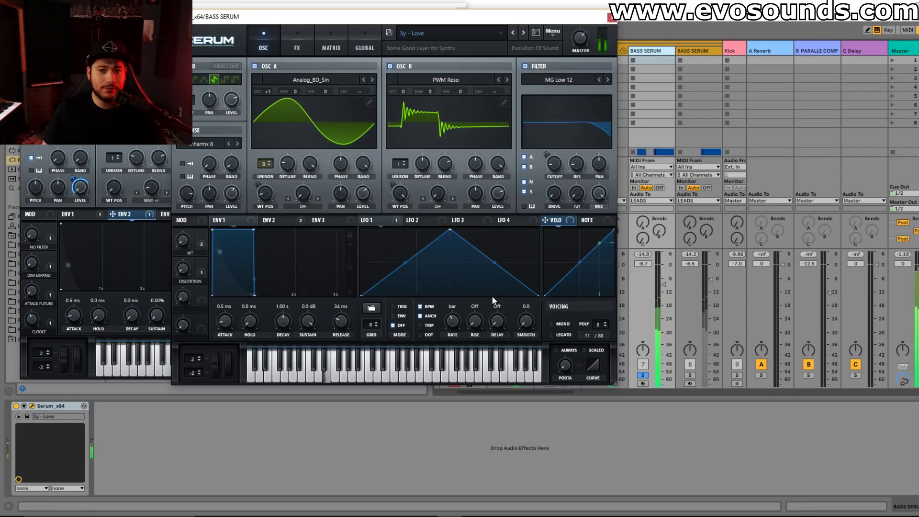
{"action": "left_click", "coordinate": [611, 18]}
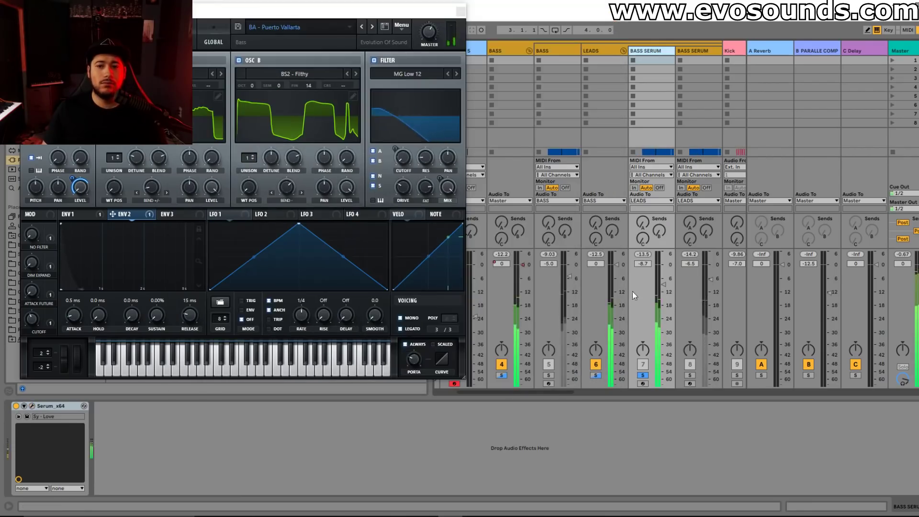
- Solo the second BASS SERUM layer and bring up its Serum device with the Marimbas Robb patch
{"action": "left_click", "coordinate": [690, 375]}
{"action": "left_click", "coordinate": [691, 47]}
{"action": "left_click", "coordinate": [31, 405]}
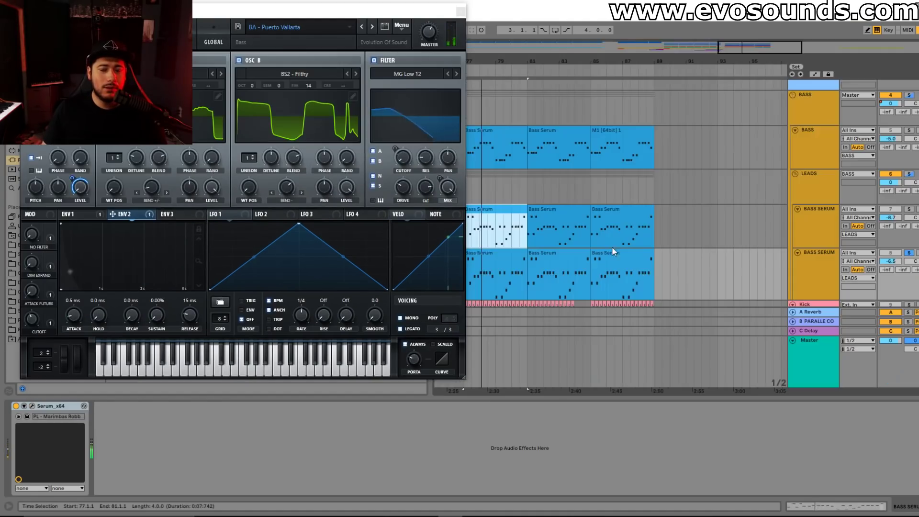
- Transpose all notes in the second BASS SERUM layer's first Arrangement clip up an octave and play them
{"action": "left_click", "coordinate": [472, 48]}
{"action": "key", "text": "Tab"}
{"action": "left_click", "coordinate": [514, 264]}
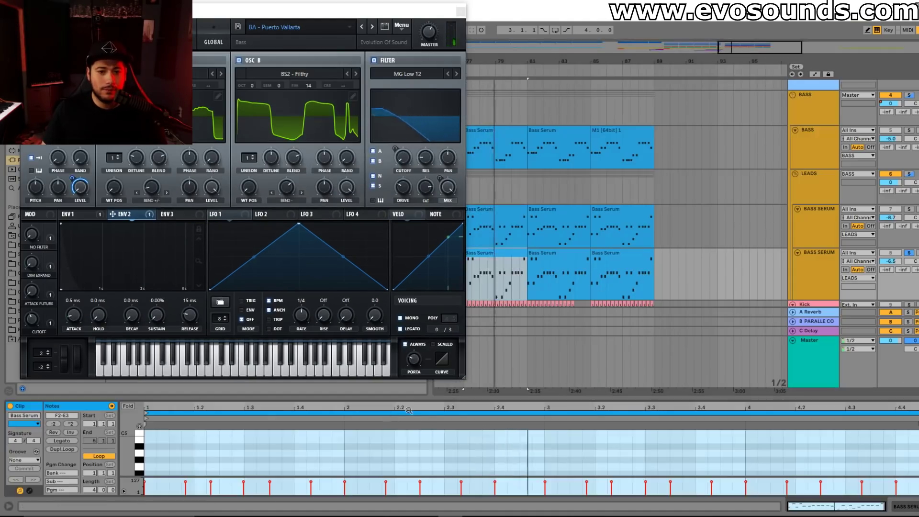
{"action": "left_click_drag", "start_coordinate": [467, 400], "coordinate": [466, 217]}
{"action": "left_click_drag", "start_coordinate": [161, 473], "coordinate": [910, 350]}
{"action": "key", "text": "shift+Up"}
{"action": "key", "text": "space"}
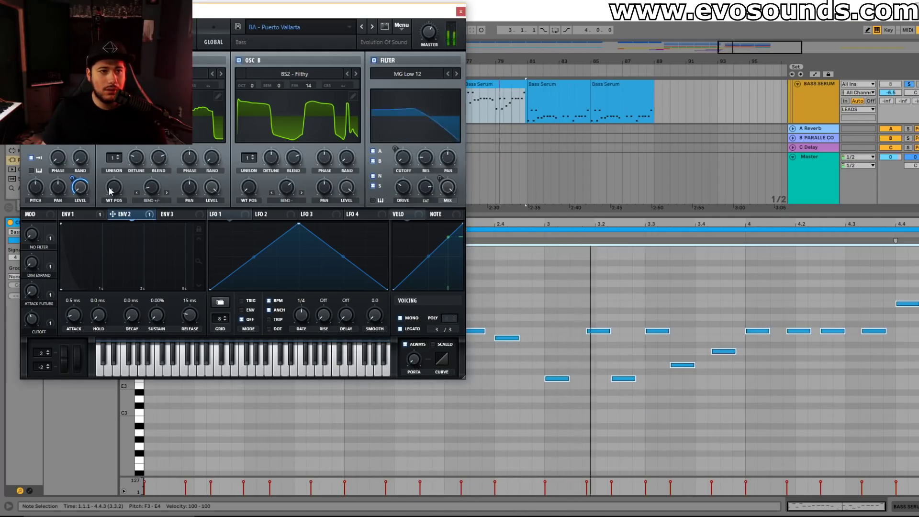
- Close the Serum window, solo the BASS group and play all its layers together
{"action": "left_click", "coordinate": [810, 101]}
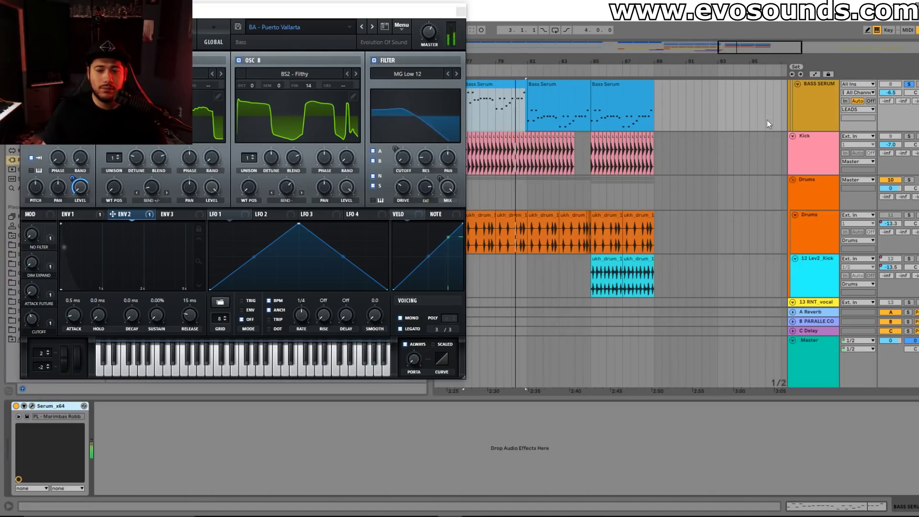
{"action": "left_click", "coordinate": [461, 11]}
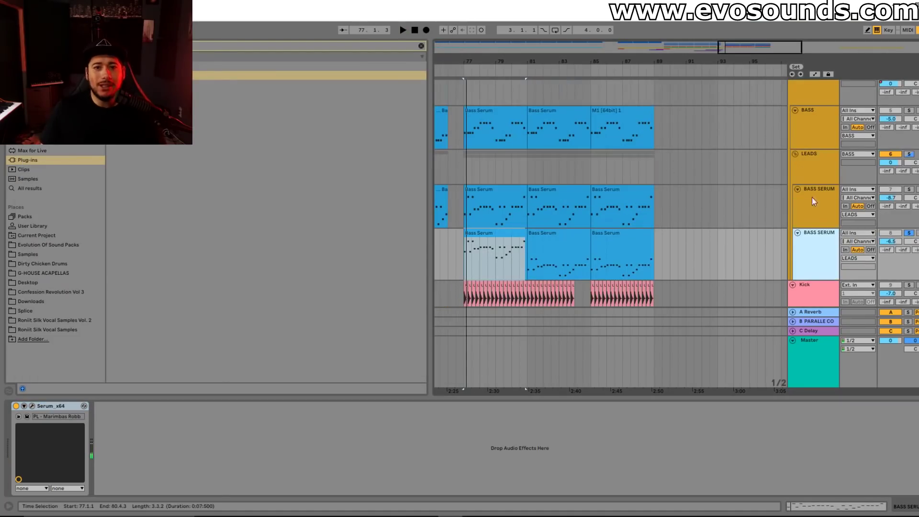
{"action": "scroll", "coordinate": [909, 101], "scroll_direction": "up", "scroll_amount": 1}
{"action": "left_click", "coordinate": [909, 105]}
{"action": "key", "text": "space"}
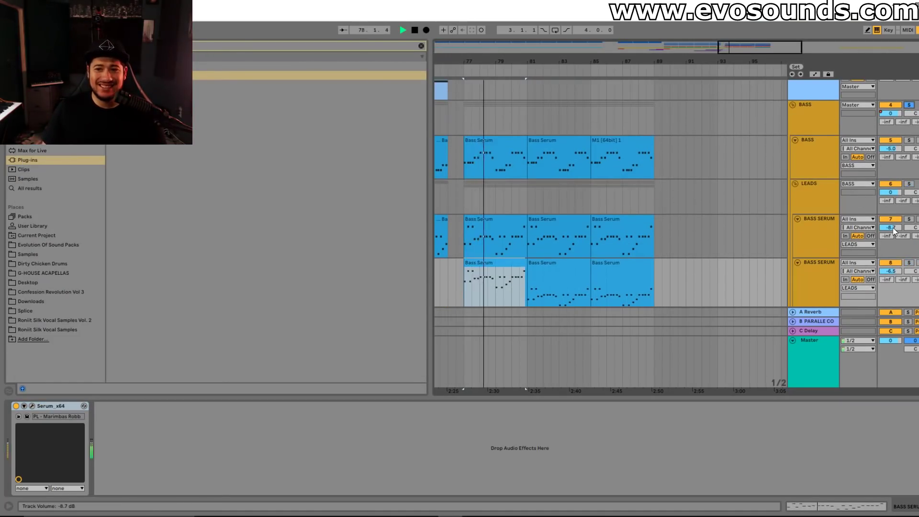
{"action": "scroll", "coordinate": [699, 195], "scroll_direction": "down", "scroll_amount": 2}
{"action": "key", "text": "space"}
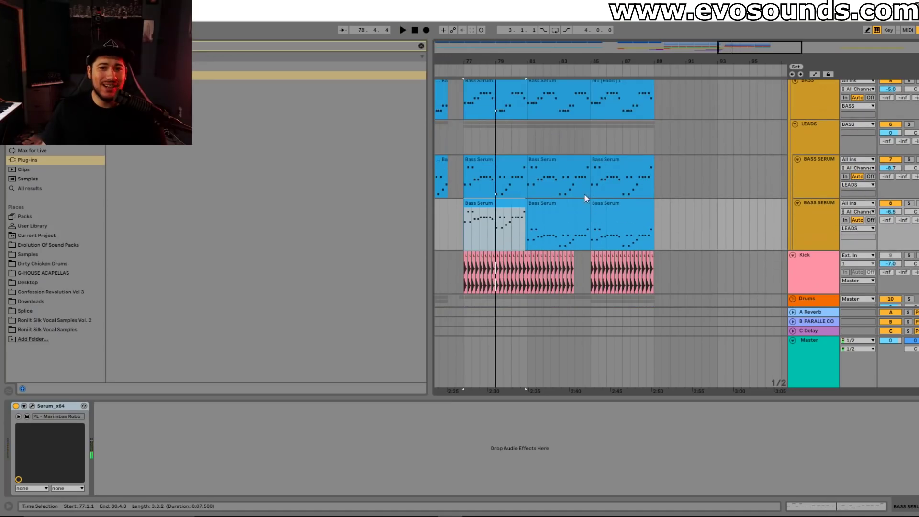
- Transpose all notes in the first BASS SERUM layer's clip at bar 77 up an octave
{"action": "double_click", "coordinate": [483, 205]}
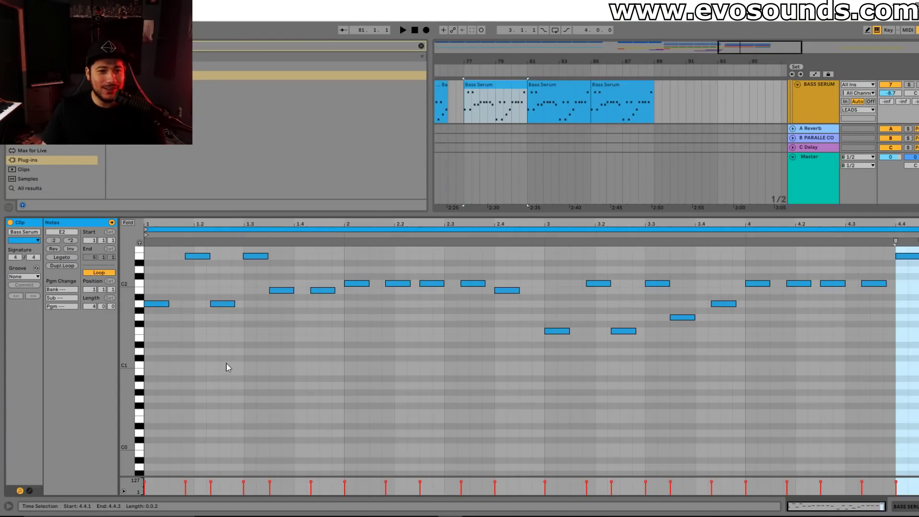
{"action": "scroll", "coordinate": [226, 368], "scroll_direction": "up", "scroll_amount": 1}
{"action": "left_click_drag", "start_coordinate": [162, 429], "coordinate": [915, 254]}
{"action": "key", "text": "shift+Up"}
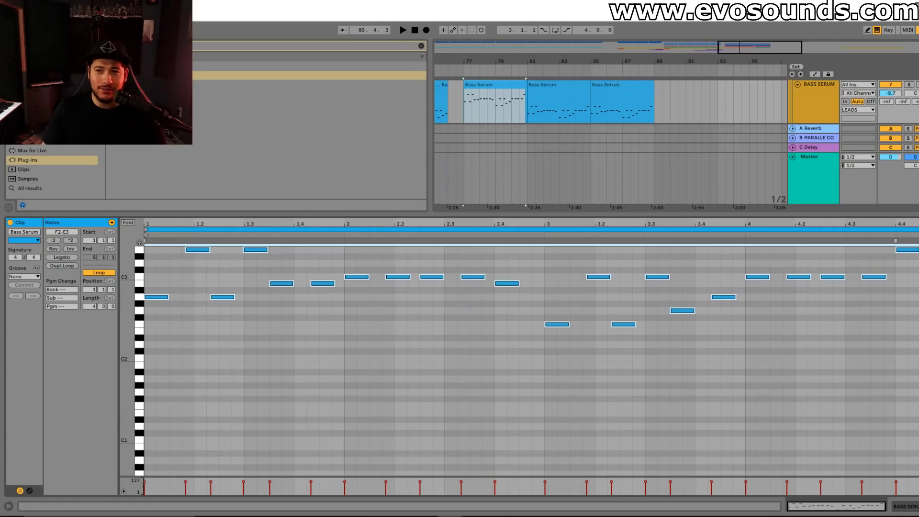
- Solo the first BASS SERUM layer and set its track volume to -10.5 dB during playback
{"action": "left_click", "coordinate": [908, 85]}
{"action": "key", "text": "space"}
{"action": "left_click_drag", "start_coordinate": [891, 93], "coordinate": [891, 98]}
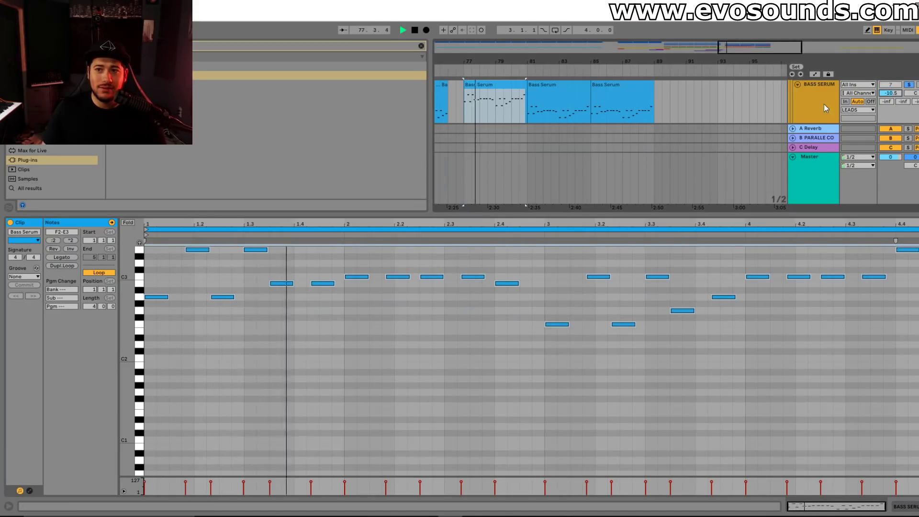
- Open the first BASS SERUM layer's Sy - Love patch and review its effects and oscillators
{"action": "double_click", "coordinate": [825, 106]}
{"action": "left_click", "coordinate": [32, 406]}
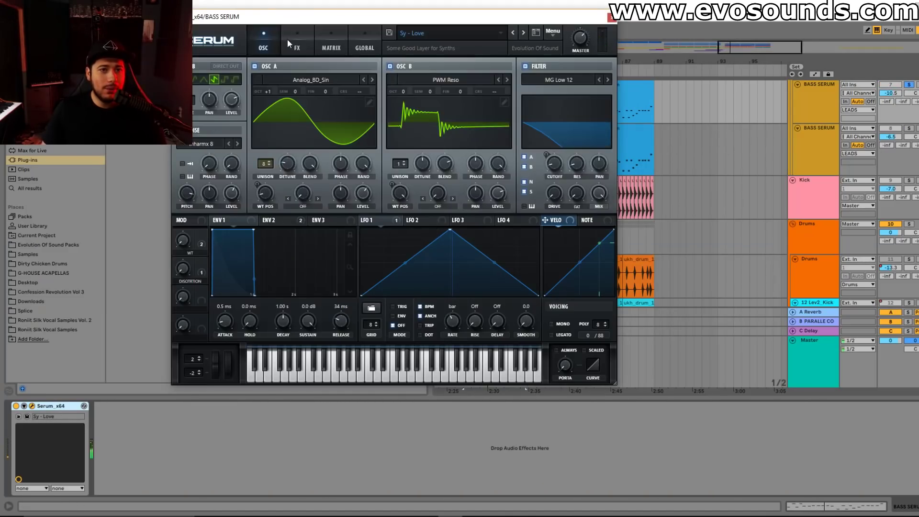
{"action": "left_click", "coordinate": [187, 158]}
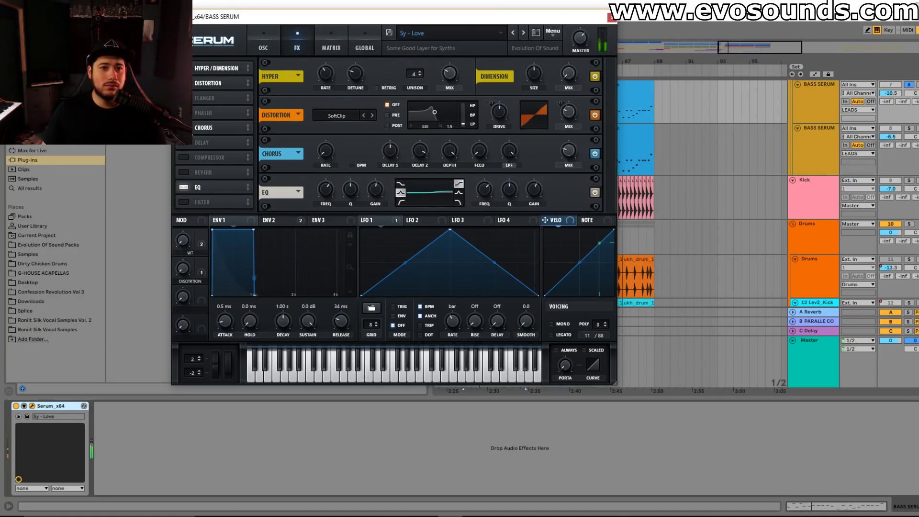
{"action": "left_click", "coordinate": [265, 47]}
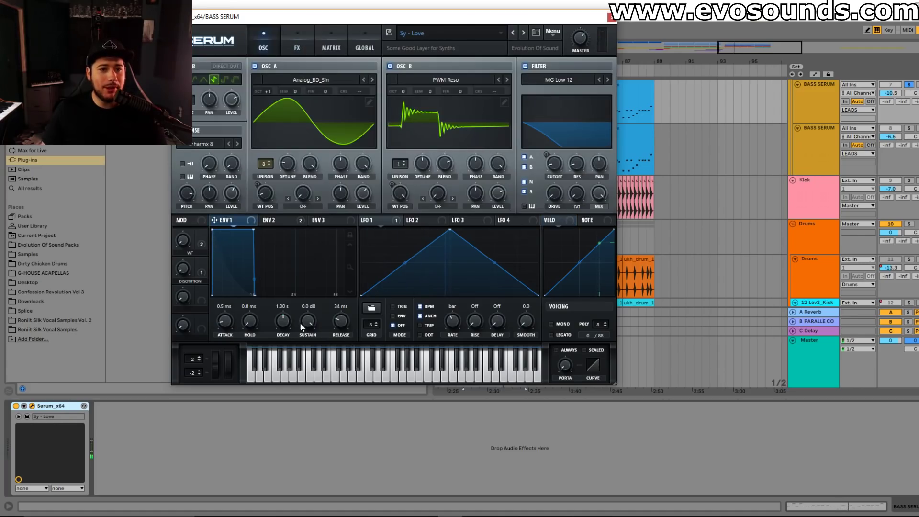
- Set the patch's Env 1 to zero sustain with a 381 ms decay, and the Env 2 attack to 2.4 ms
{"action": "left_click_drag", "start_coordinate": [299, 322], "coordinate": [221, 428]}
{"action": "left_click_drag", "start_coordinate": [282, 322], "coordinate": [277, 329]}
{"action": "left_click", "coordinate": [272, 219]}
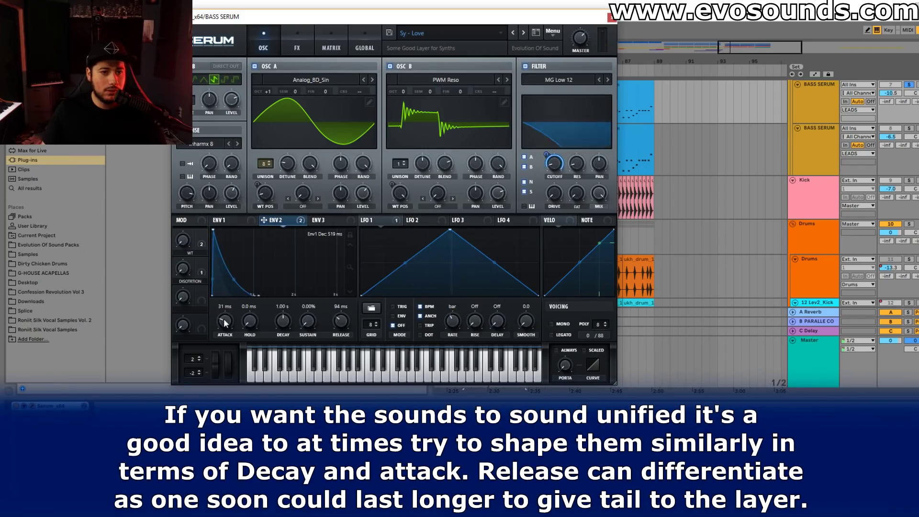
{"action": "left_click_drag", "start_coordinate": [224, 319], "coordinate": [217, 325]}
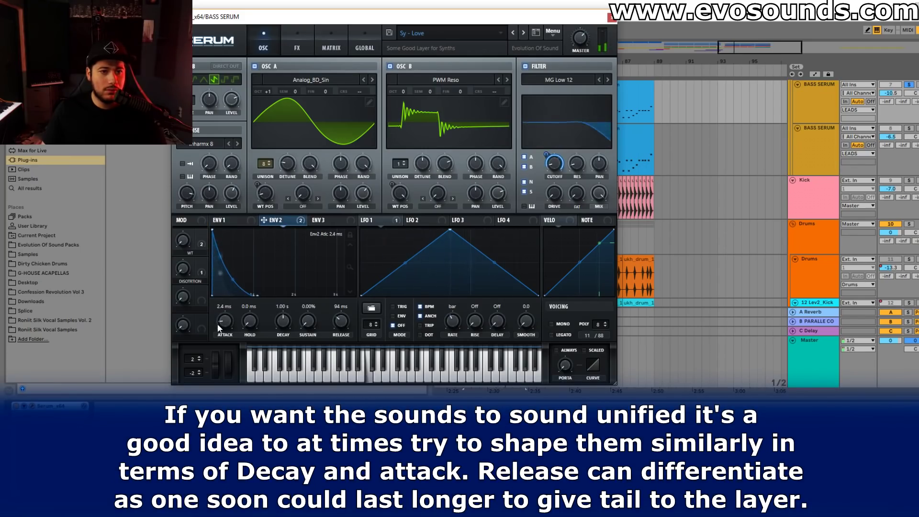
{"action": "left_click", "coordinate": [235, 220]}
{"action": "left_click_drag", "start_coordinate": [283, 321], "coordinate": [289, 324]}
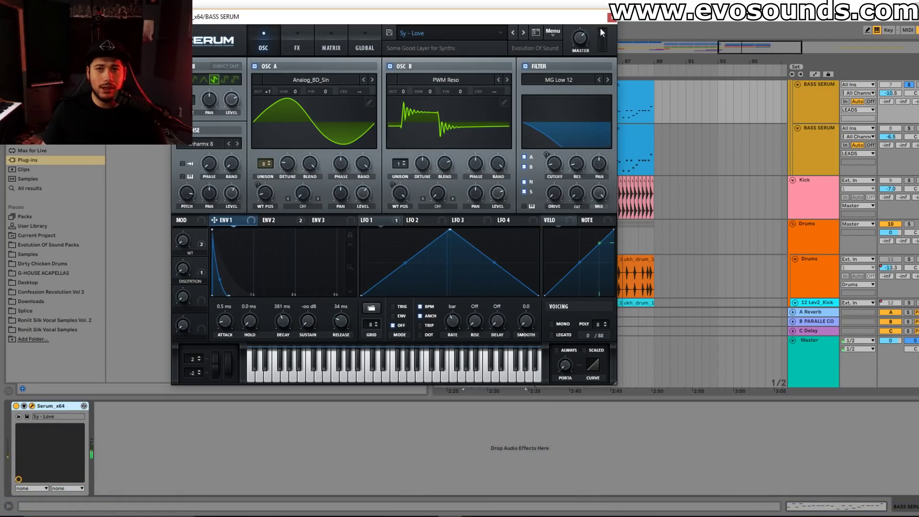
- Close Serum and duplicate the first BASS SERUM layer's transposed clip twice, filling bars 77 to 89
{"action": "left_click", "coordinate": [611, 18]}
{"action": "scroll", "coordinate": [548, 125], "scroll_direction": "up", "scroll_amount": 1}
{"action": "left_click", "coordinate": [485, 109]}
{"action": "key", "text": "ctrl+d"}
{"action": "key", "text": "ctrl+d"}
{"action": "left_click", "coordinate": [492, 109], "text": "shift"}
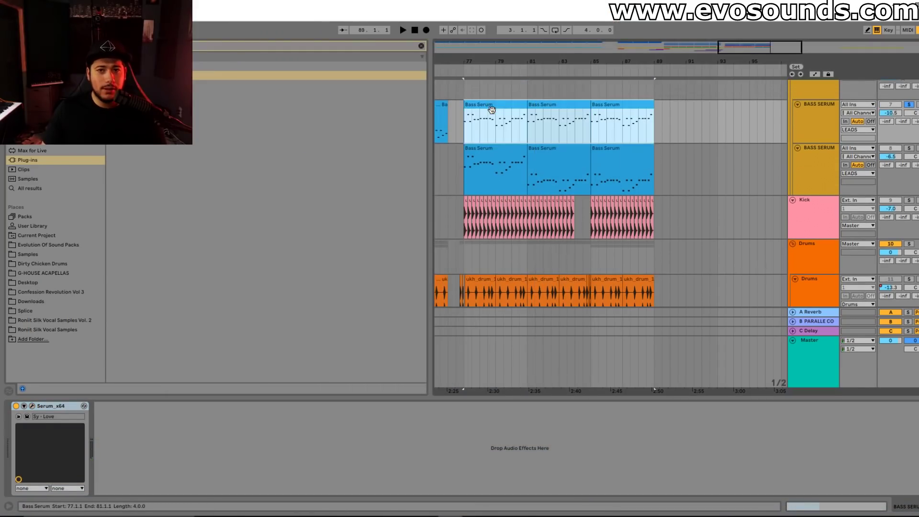
- Solo the second BASS SERUM layer, play its transposed clip and set the track volume to -14.0 dB
{"action": "scroll", "coordinate": [856, 194], "scroll_direction": "up", "scroll_amount": 2}
{"action": "left_click", "coordinate": [911, 188]}
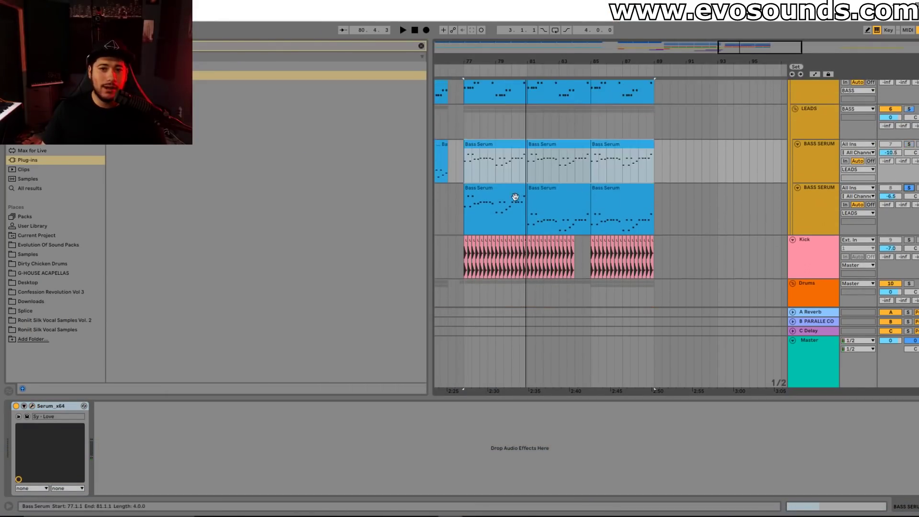
{"action": "left_click", "coordinate": [514, 190]}
{"action": "key", "text": "space"}
{"action": "key", "text": "shift+Tab"}
{"action": "scroll", "coordinate": [843, 131], "scroll_direction": "down", "scroll_amount": 1}
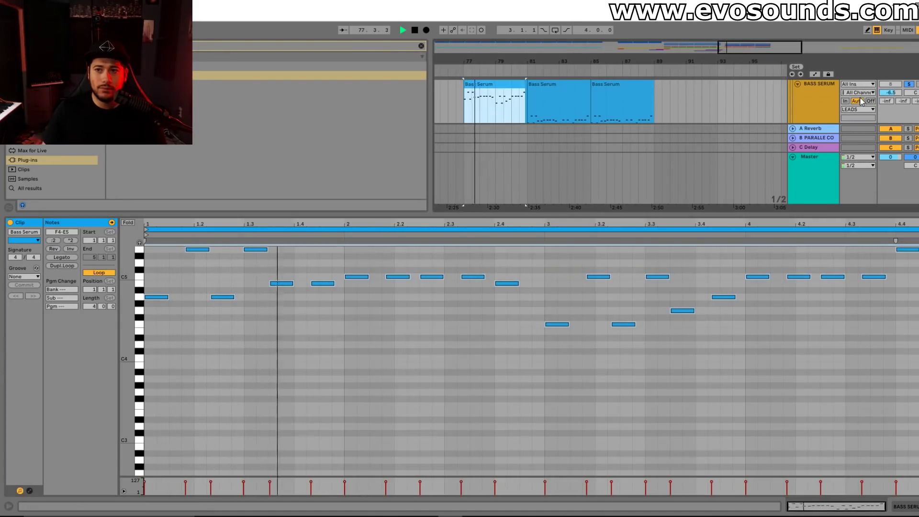
{"action": "left_click_drag", "start_coordinate": [891, 92], "coordinate": [892, 129]}
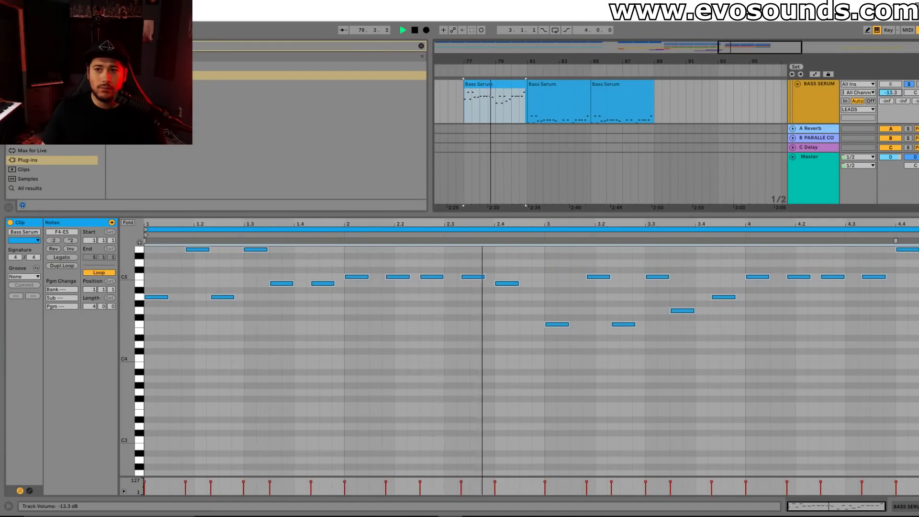
- Open the second BASS SERUM layer's Marimbas Robb patch and examine its envelope and noise settings during playback
{"action": "left_click_drag", "start_coordinate": [789, 214], "coordinate": [790, 396]}
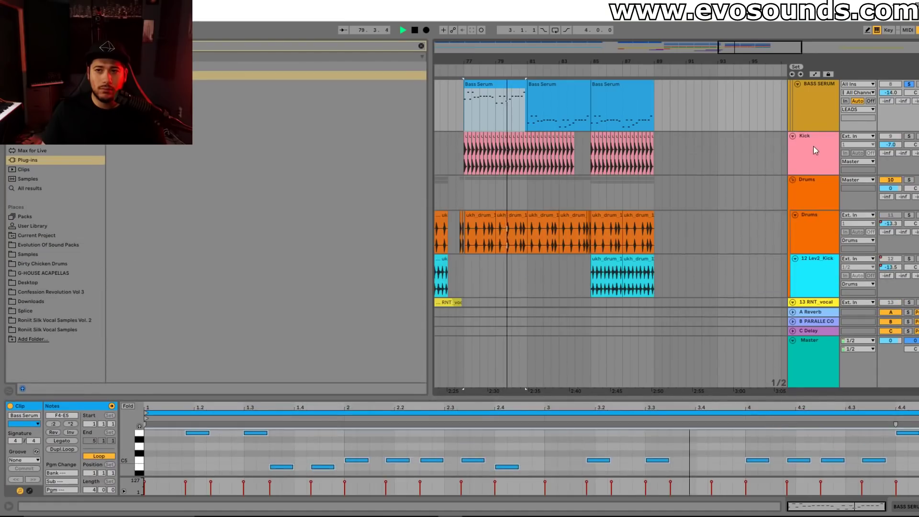
{"action": "scroll", "coordinate": [814, 146], "scroll_direction": "up", "scroll_amount": 1}
{"action": "key", "text": "shift+Tab"}
{"action": "left_click", "coordinate": [33, 406]}
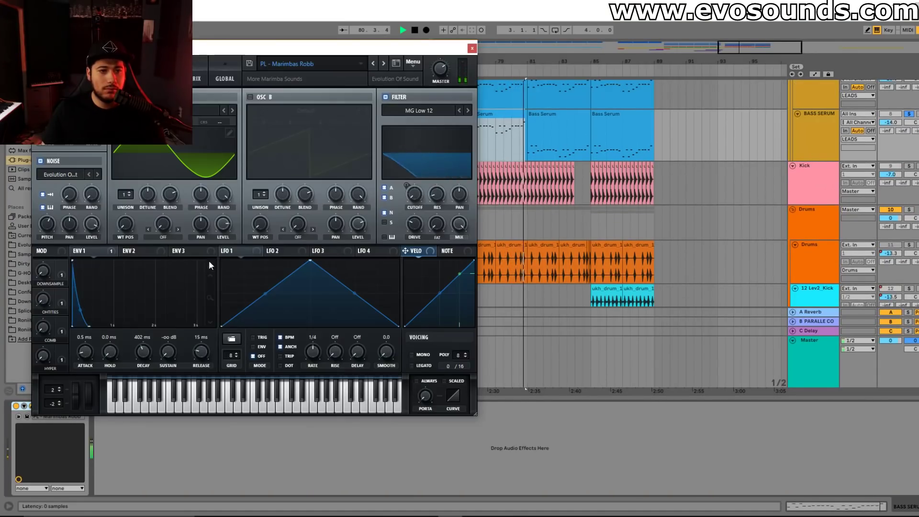
{"action": "right_click", "coordinate": [48, 223]}
{"action": "left_click", "coordinate": [87, 276]}
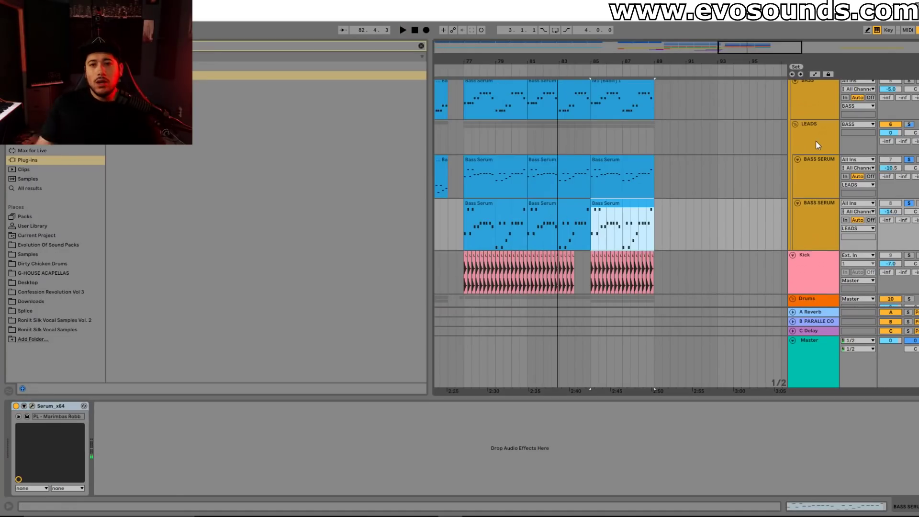
- Solo the BASS track and insert an EQ Eight between its Serum and LFOTool devices
{"action": "scroll", "coordinate": [816, 140], "scroll_direction": "up", "scroll_amount": 3}
{"action": "left_click", "coordinate": [814, 142]}
{"action": "left_click", "coordinate": [908, 140]}
{"action": "key", "text": "space"}
{"action": "left_click", "coordinate": [421, 45]}
{"action": "left_click_drag", "start_coordinate": [144, 85], "coordinate": [104, 455]}
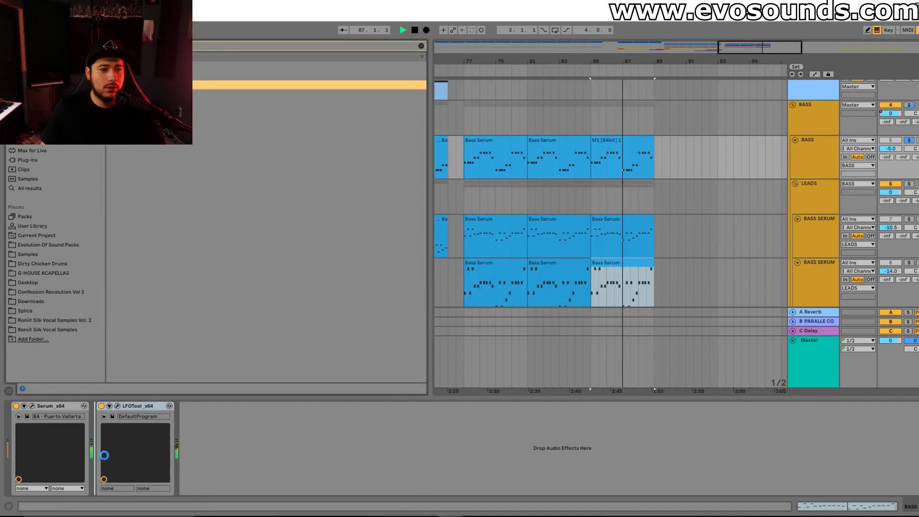
{"action": "key", "text": "space"}
- Insert the Mono utility preset after the EQ Eight on the BASS track
{"action": "left_click", "coordinate": [421, 46]}
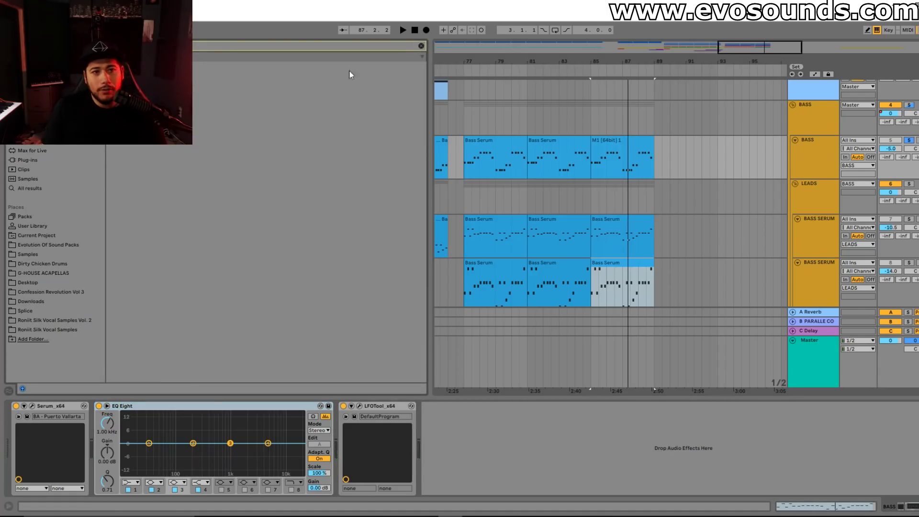
{"action": "key", "text": "Down"}
{"action": "key", "text": "Return"}
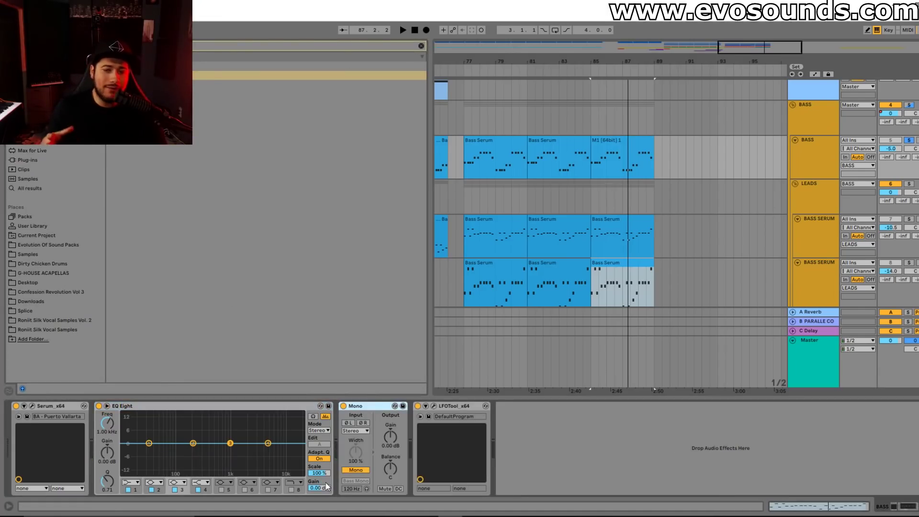
- Shape the BASS EQ Eight with a high cut on band 8 and a 30 Hz low cut on band 1
{"action": "key", "text": "space"}
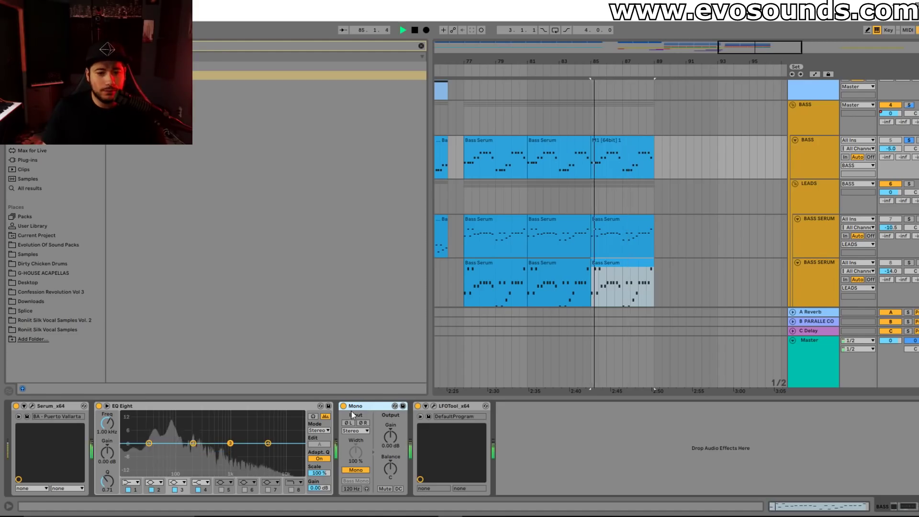
{"action": "left_click_drag", "start_coordinate": [290, 474], "coordinate": [208, 453]}
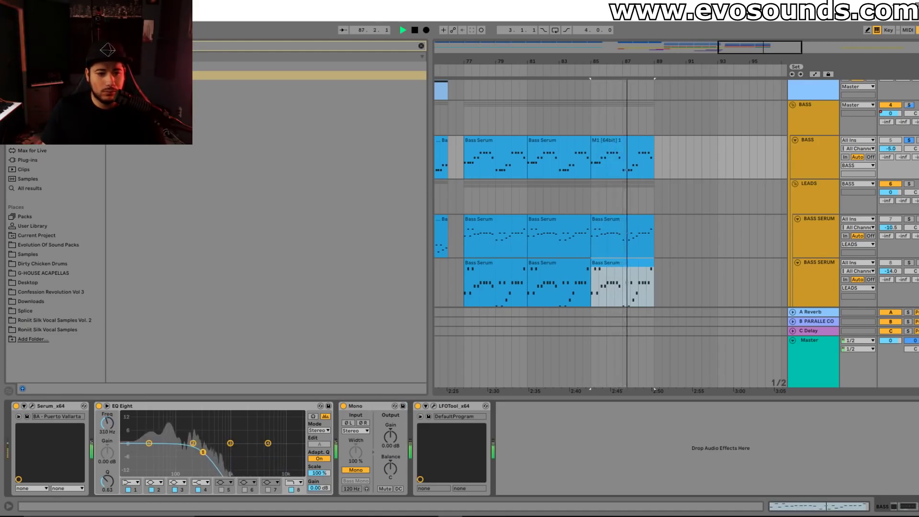
{"action": "left_click", "coordinate": [149, 443]}
{"action": "left_click", "coordinate": [134, 481]}
{"action": "left_click", "coordinate": [131, 430]}
{"action": "key", "text": "space"}
- Play the full arrangement from bar 85 without solos to hear the filtered bass in the mix
{"action": "key", "text": "space"}
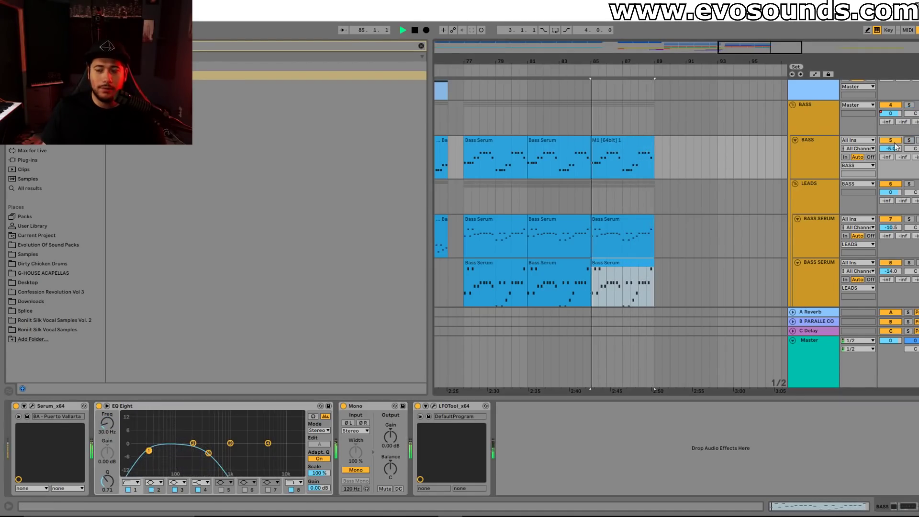
{"action": "scroll", "coordinate": [674, 210], "scroll_direction": "down", "scroll_amount": 3}
{"action": "scroll", "coordinate": [663, 212], "scroll_direction": "up", "scroll_amount": 3}
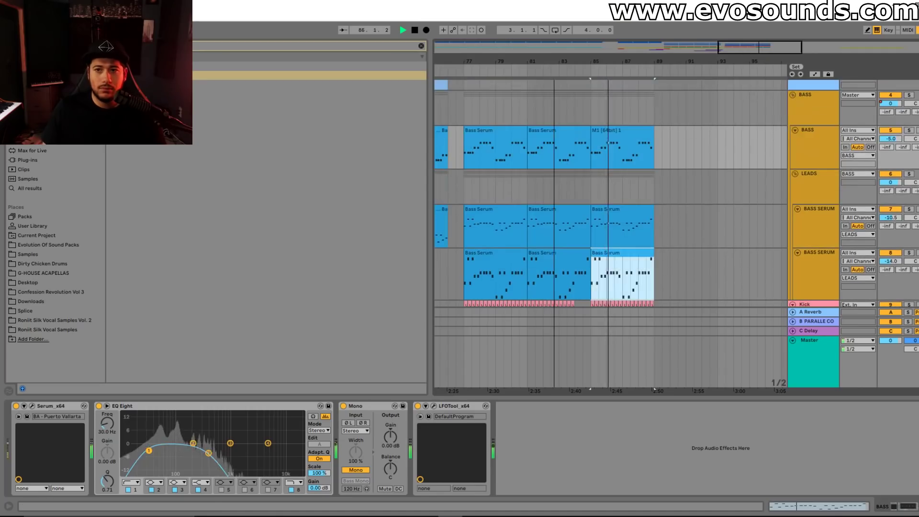
{"action": "left_click_drag", "start_coordinate": [701, 63], "coordinate": [704, 54]}
{"action": "key", "text": "space"}
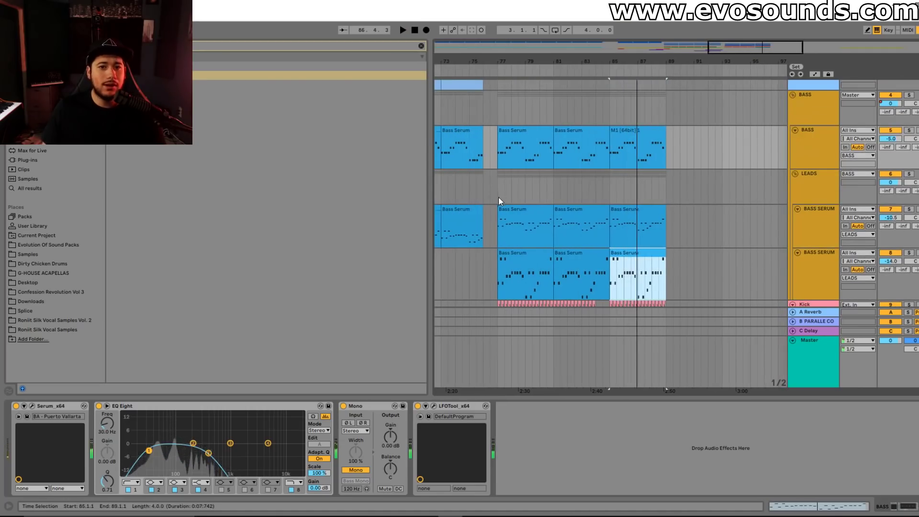
- Play the soloed first BASS SERUM layer from bar 77 and add an EQ Eight after its Serum
{"action": "left_click", "coordinate": [497, 197]}
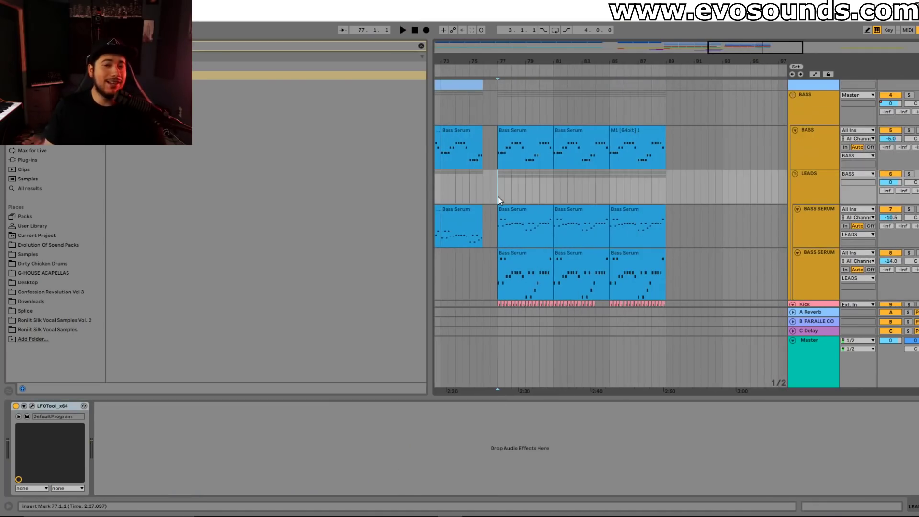
{"action": "left_click", "coordinate": [790, 216]}
{"action": "left_click", "coordinate": [908, 209]}
{"action": "left_click", "coordinate": [803, 223]}
{"action": "key", "text": "space"}
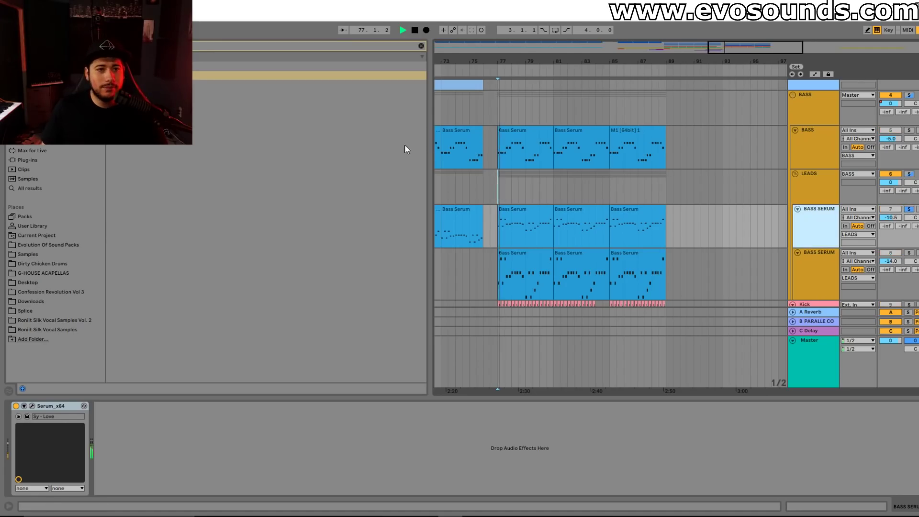
{"action": "left_click", "coordinate": [421, 46]}
{"action": "key", "text": "ctrl+f"}
{"action": "type", "text": "eq"}
{"action": "left_click_drag", "start_coordinate": [144, 85], "coordinate": [189, 461]}
- Shape this layer's EQ Eight with a low cut on band 2 and a 3.52 kHz high cut on band 8
{"action": "left_click", "coordinate": [192, 444]}
{"action": "left_click", "coordinate": [156, 482]}
{"action": "left_click", "coordinate": [155, 434]}
{"action": "left_click_drag", "start_coordinate": [193, 453], "coordinate": [201, 450]}
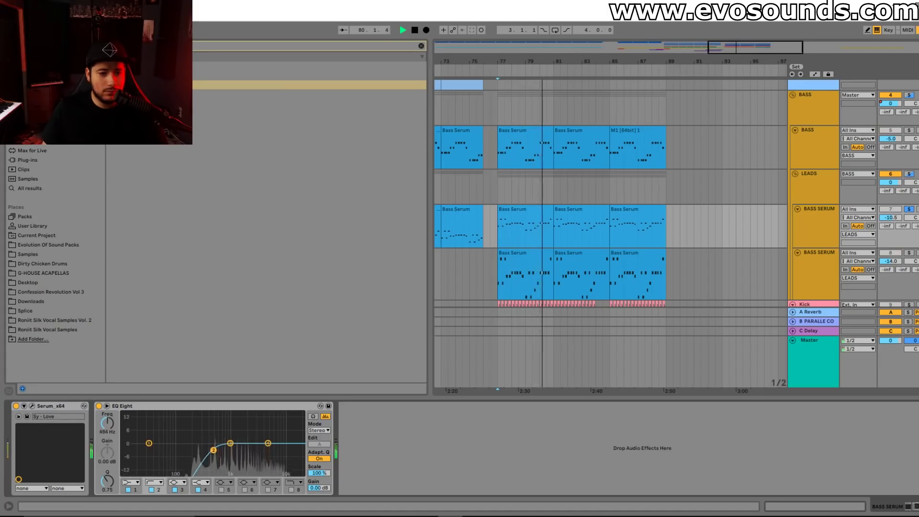
{"action": "left_click", "coordinate": [291, 490]}
{"action": "left_click_drag", "start_coordinate": [300, 443], "coordinate": [259, 452]}
{"action": "key", "text": "space"}
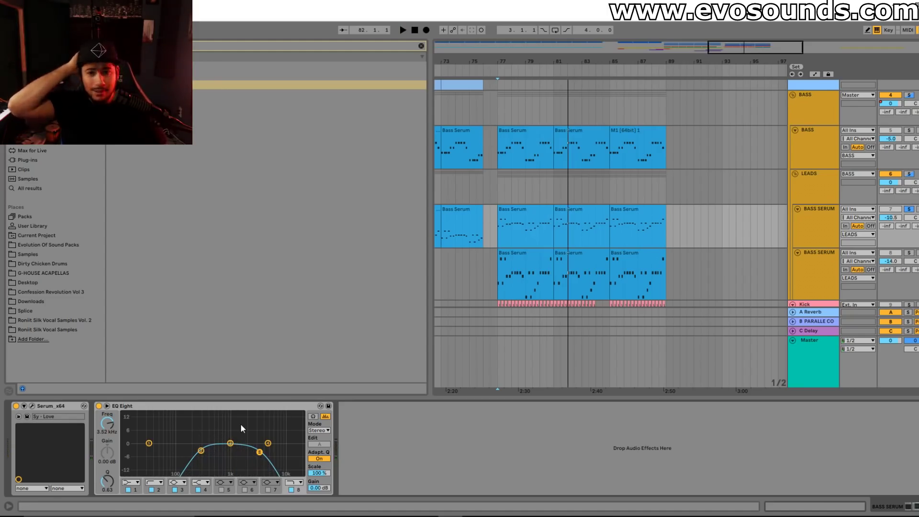
- Play the second BASS SERUM layer soloed and add an EQ Eight after its Serum
{"action": "left_click", "coordinate": [816, 273]}
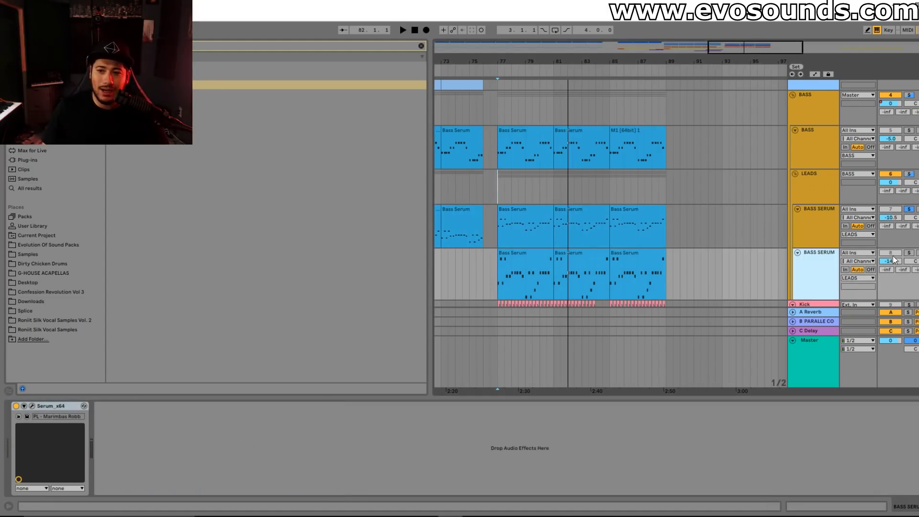
{"action": "left_click", "coordinate": [909, 253]}
{"action": "key", "text": "space"}
{"action": "left_click_drag", "start_coordinate": [143, 85], "coordinate": [250, 434]}
- Shape the second layer's EQ Eight with a low cut on band 2 and a 4.59 dB boost at 2.40 kHz on band 4, and audition it
{"action": "left_click", "coordinate": [193, 443]}
{"action": "left_click", "coordinate": [158, 482]}
{"action": "left_click", "coordinate": [152, 430]}
{"action": "key", "text": "space"}
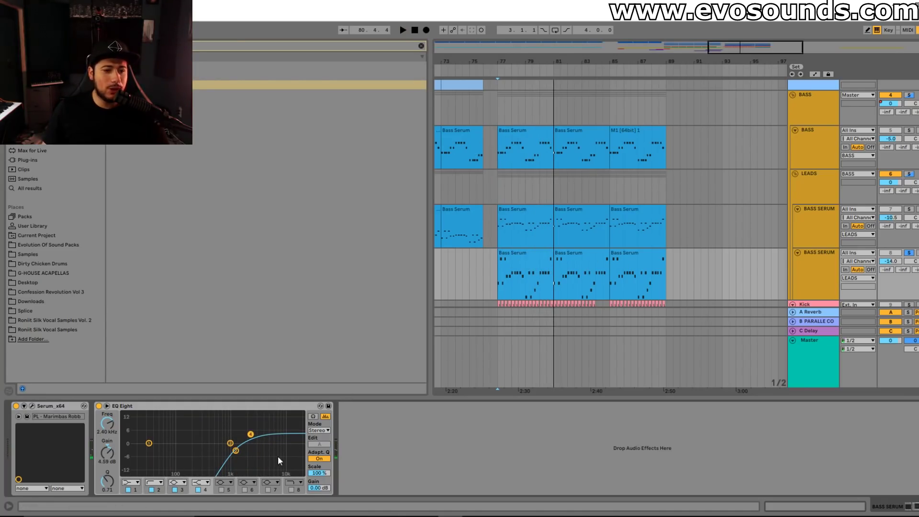
{"action": "key", "text": "space"}
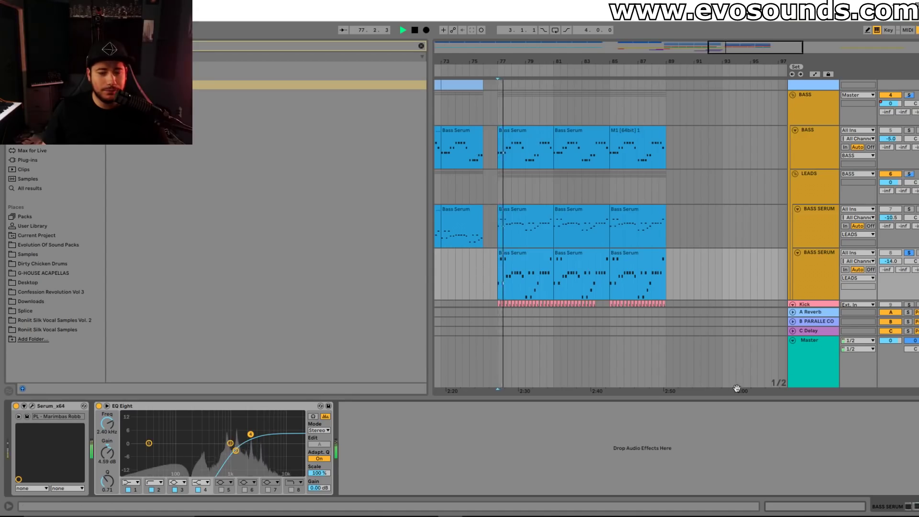
- Solo the LEADS group during playback and set the first BASS SERUM layer's volume to -9.2 dB
{"action": "left_click", "coordinate": [909, 174]}
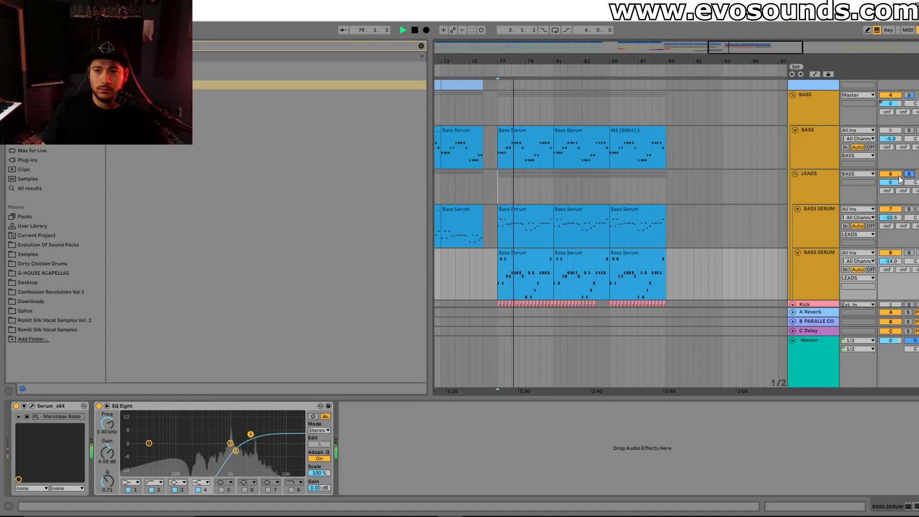
{"action": "left_click", "coordinate": [822, 223]}
{"action": "left_click_drag", "start_coordinate": [890, 220], "coordinate": [891, 217]}
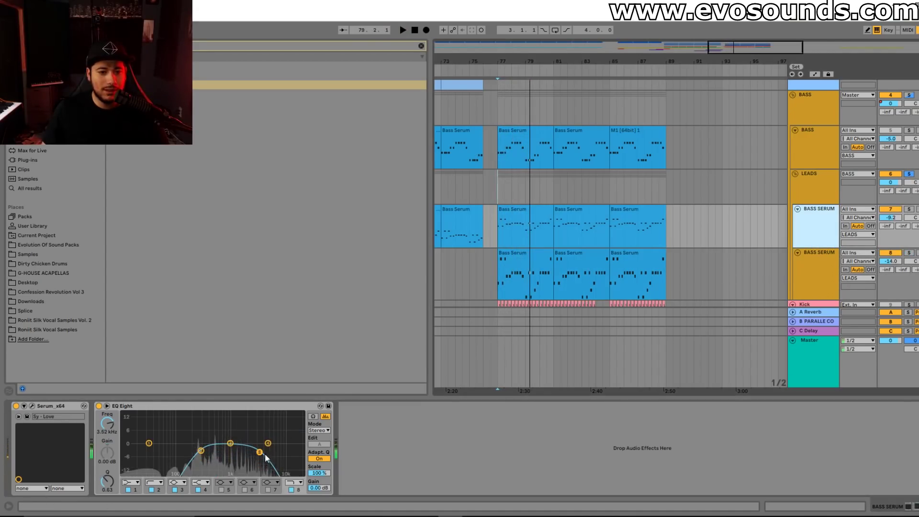
- Reshape the first layer's EQ Eight highs with band 4 at 5.50 kHz, about -4.6 dB, and band 8 at 20.6 kHz
{"action": "key", "text": "space"}
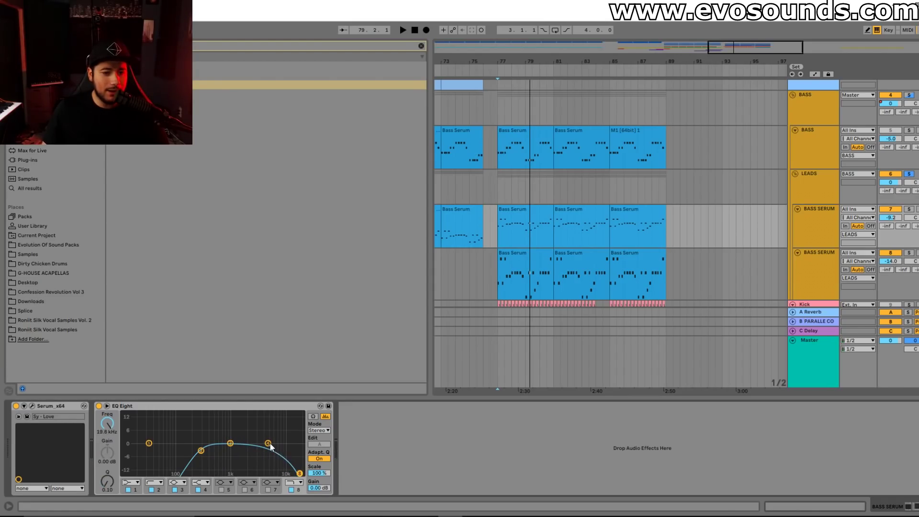
{"action": "key", "text": "space"}
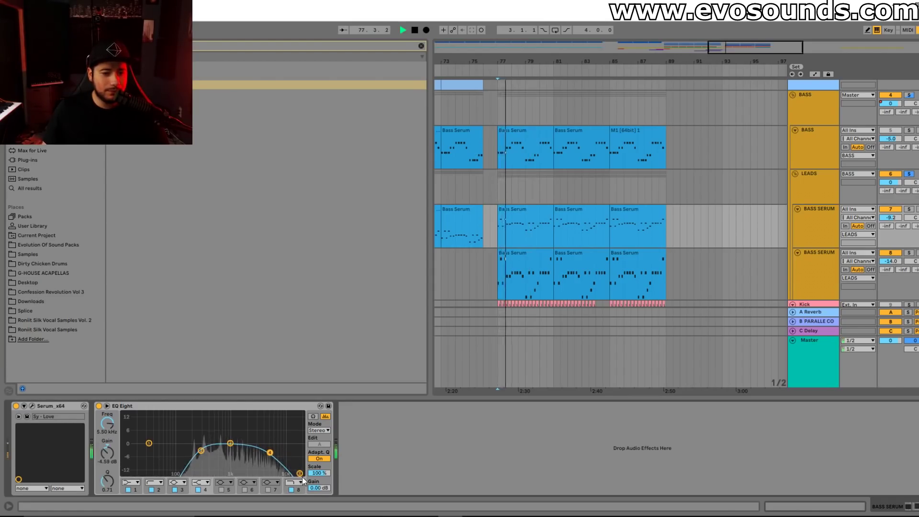
{"action": "left_click_drag", "start_coordinate": [299, 473], "coordinate": [300, 473]}
- Check the effects in the first BASS SERUM layer's Serum patch
{"action": "left_click", "coordinate": [32, 406]}
{"action": "key", "text": "space"}
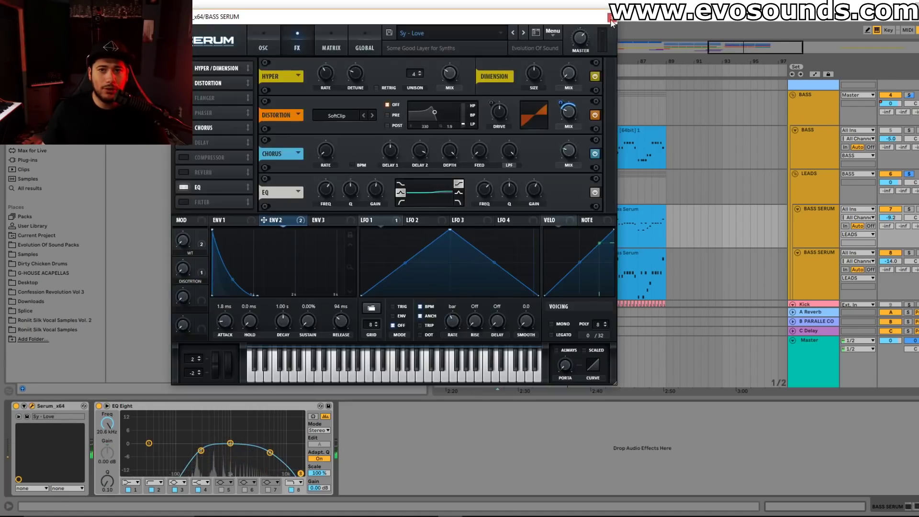
{"action": "left_click", "coordinate": [610, 18]}
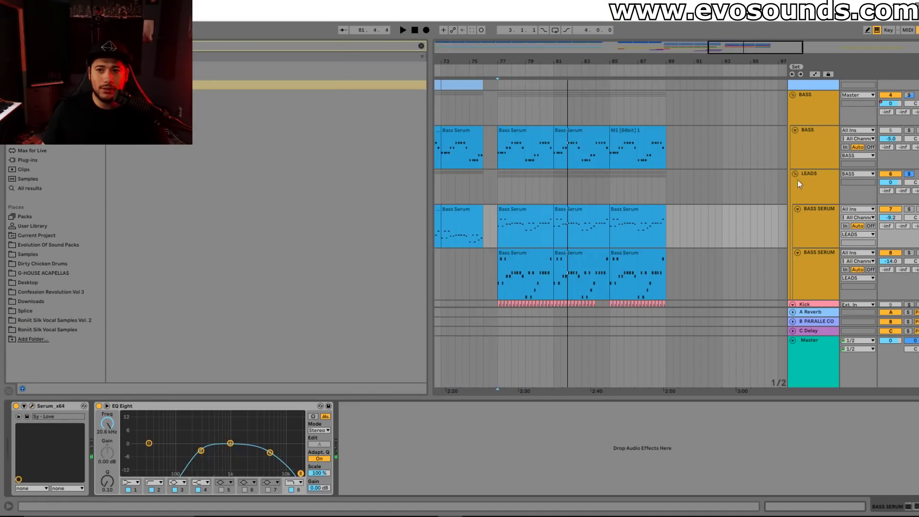
- Add a Reverb before the LFOTool on the LEADS group and start playback from bar 77
{"action": "left_click", "coordinate": [798, 181]}
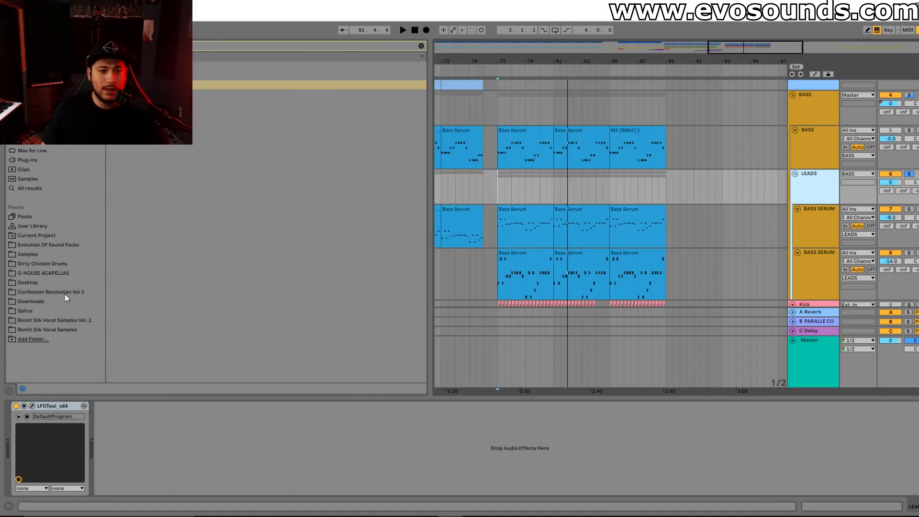
{"action": "left_click", "coordinate": [421, 46]}
{"action": "left_click_drag", "start_coordinate": [125, 66], "coordinate": [30, 470]}
{"action": "key", "text": "space"}
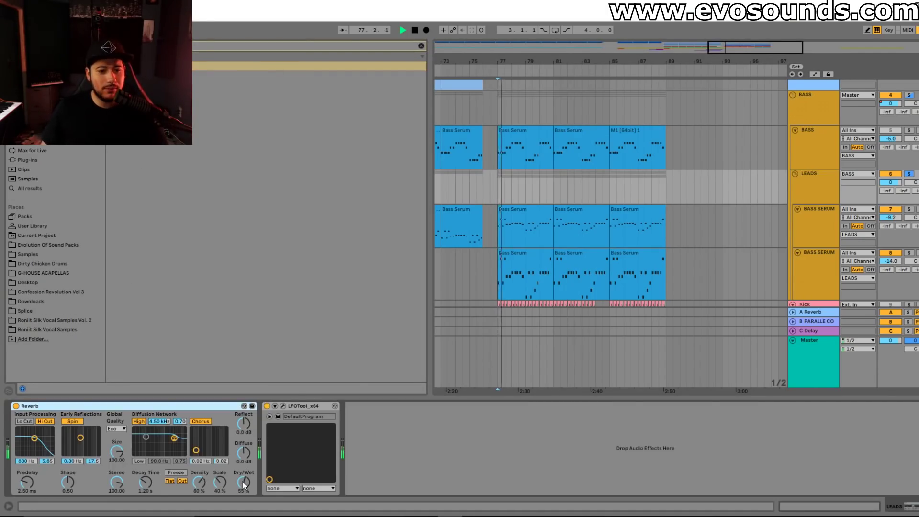
- Set the Reverb to High quality, size 55.09, decay 1.02 s, input filter 1.04 kHz with low cut on, and 44% dry/wet
{"action": "left_click_drag", "start_coordinate": [244, 484], "coordinate": [173, 488]}
{"action": "left_click", "coordinate": [121, 430]}
{"action": "left_click", "coordinate": [113, 457]}
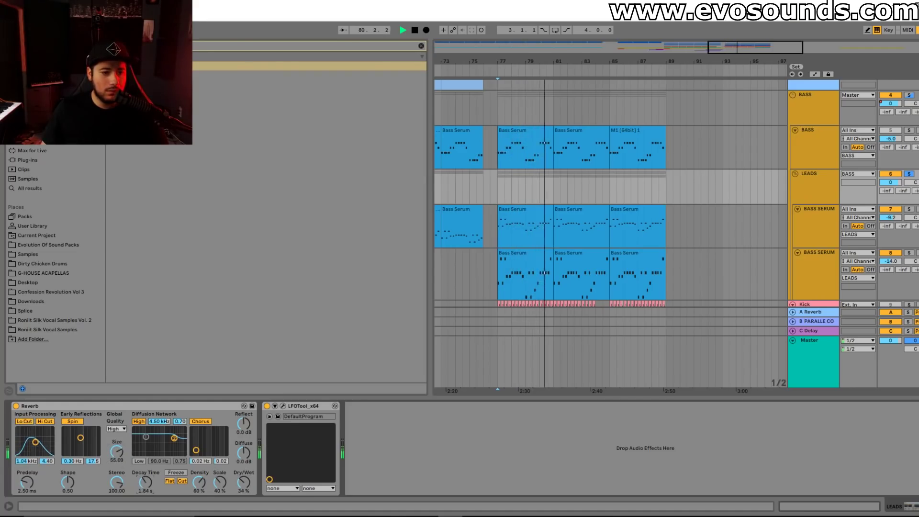
{"action": "left_click_drag", "start_coordinate": [243, 482], "coordinate": [244, 487]}
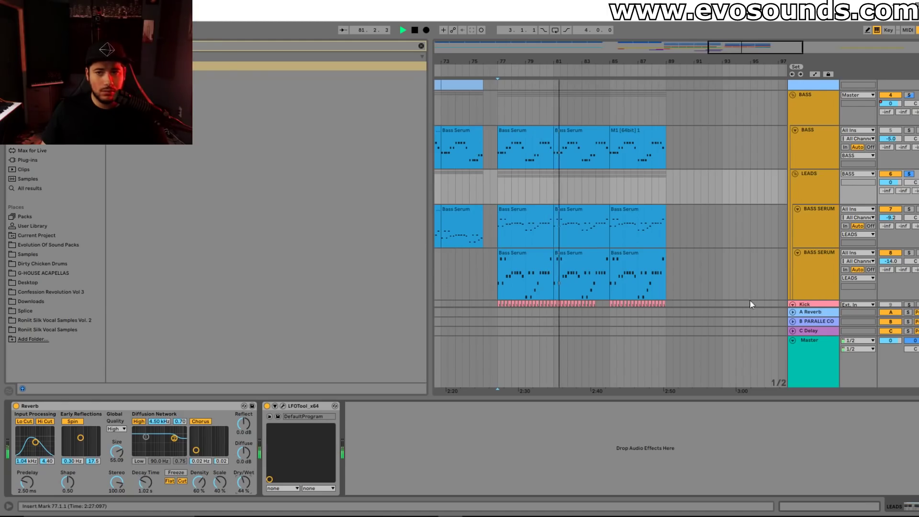
- In the first BASS SERUM layer's Serum, set Env 2 decay to 573 ms and adjust the Env 2 modulation of the filter cutoff
{"action": "left_click", "coordinate": [820, 211]}
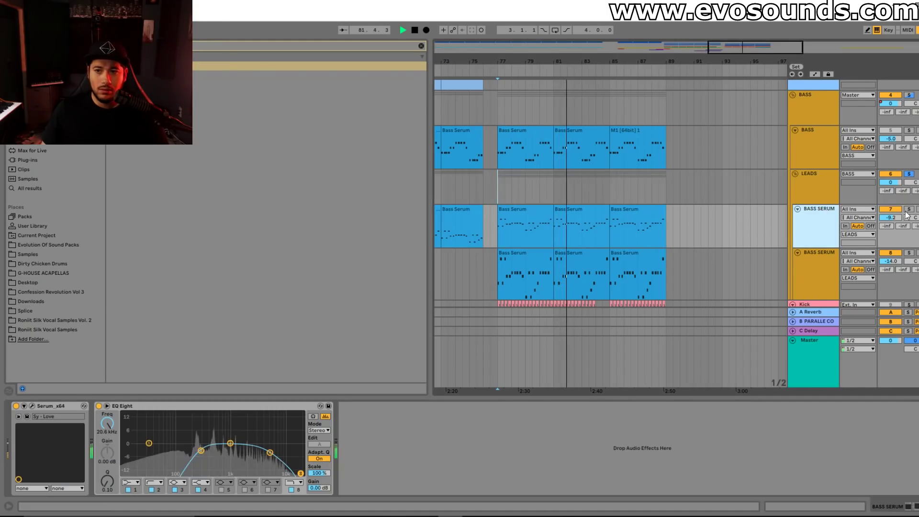
{"action": "left_click", "coordinate": [32, 406]}
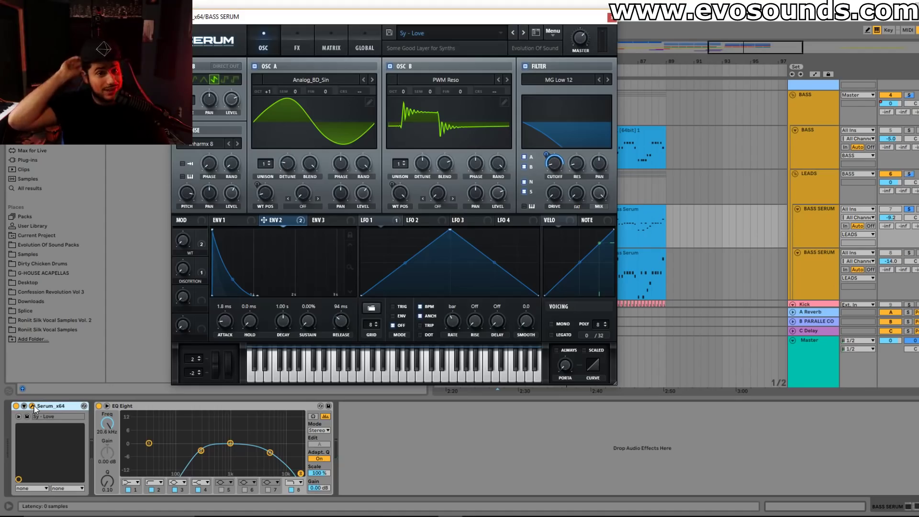
{"action": "left_click_drag", "start_coordinate": [285, 317], "coordinate": [277, 320]}
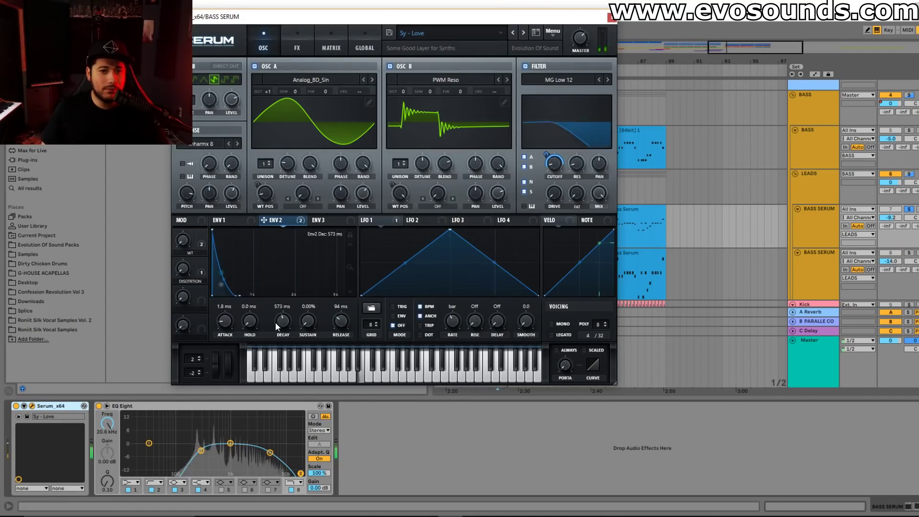
{"action": "left_click_drag", "start_coordinate": [546, 154], "coordinate": [545, 165]}
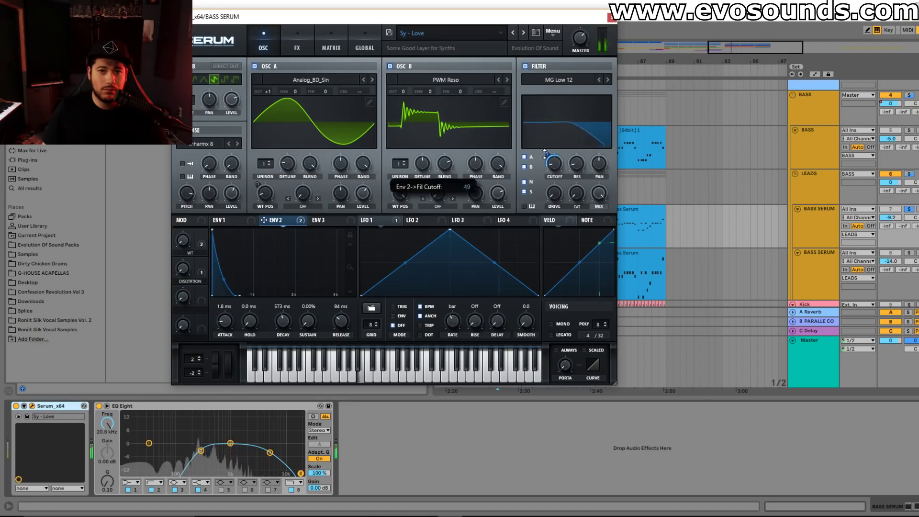
- Adjust the Serum filter drive during playback and move EQ Eight band 4 to 9.79 kHz at -1.61 dB
{"action": "mouse_move", "coordinate": [558, 189]}
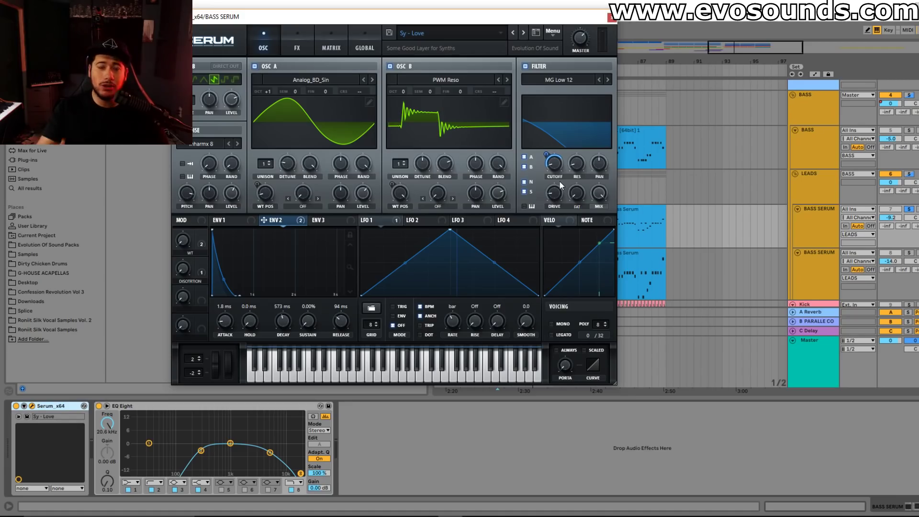
{"action": "key", "text": "space"}
{"action": "left_click_drag", "start_coordinate": [554, 192], "coordinate": [556, 188]}
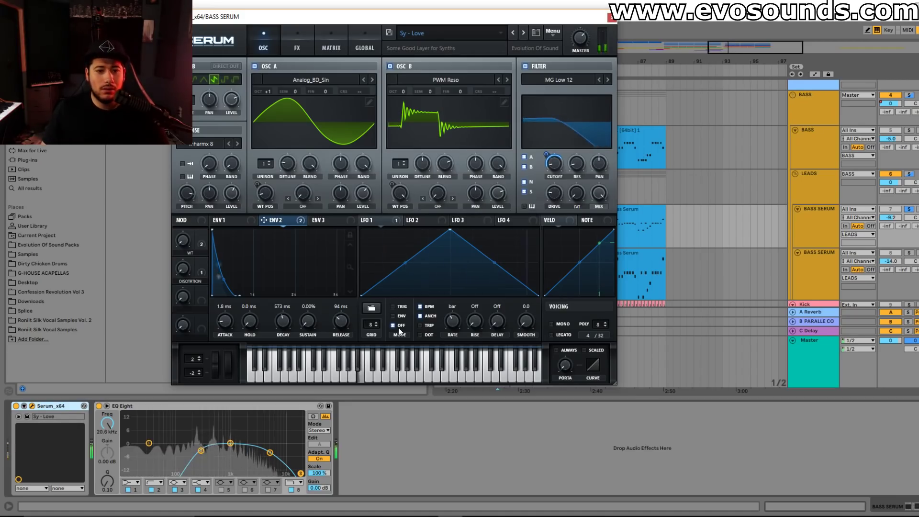
{"action": "left_click_drag", "start_coordinate": [269, 452], "coordinate": [284, 446]}
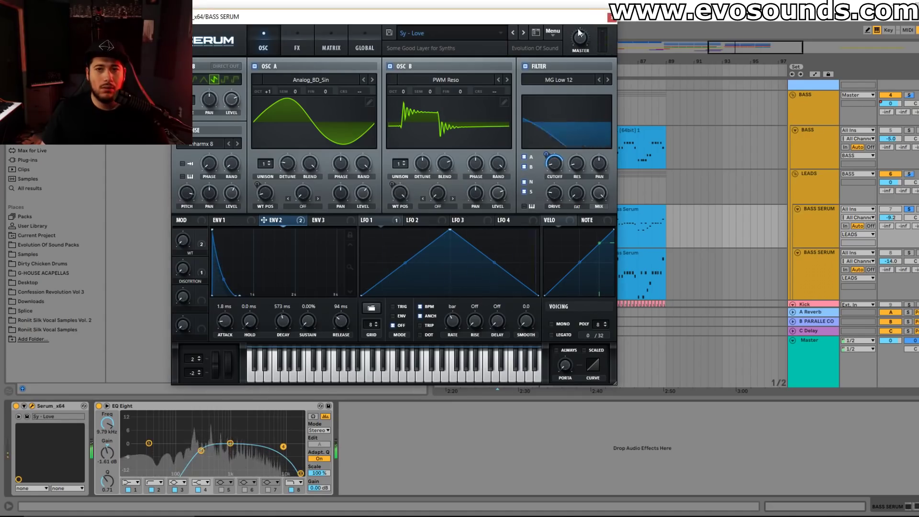
- Set Env 1 decay to 274 ms and turn on Mono, Legato and Always portamento for the first layer's Serum
{"action": "left_click", "coordinate": [249, 221]}
{"action": "left_click_drag", "start_coordinate": [269, 314], "coordinate": [274, 321]}
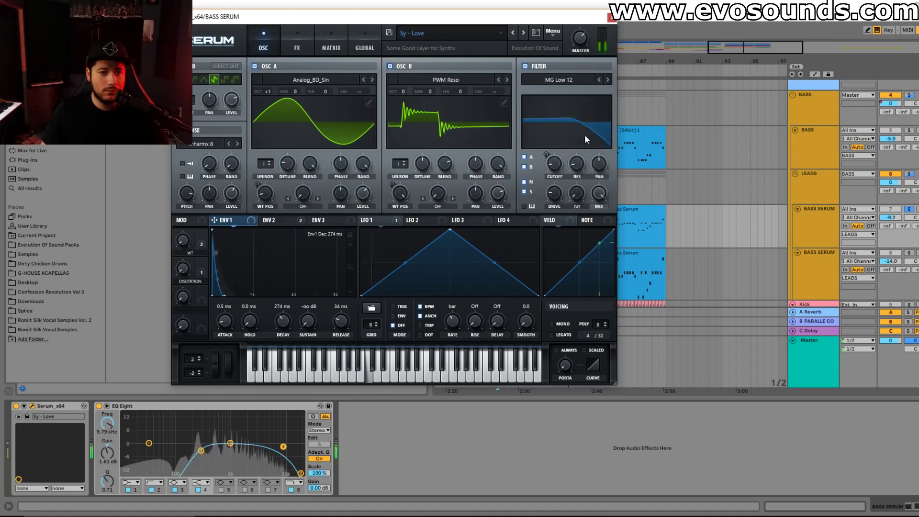
{"action": "left_click", "coordinate": [563, 326]}
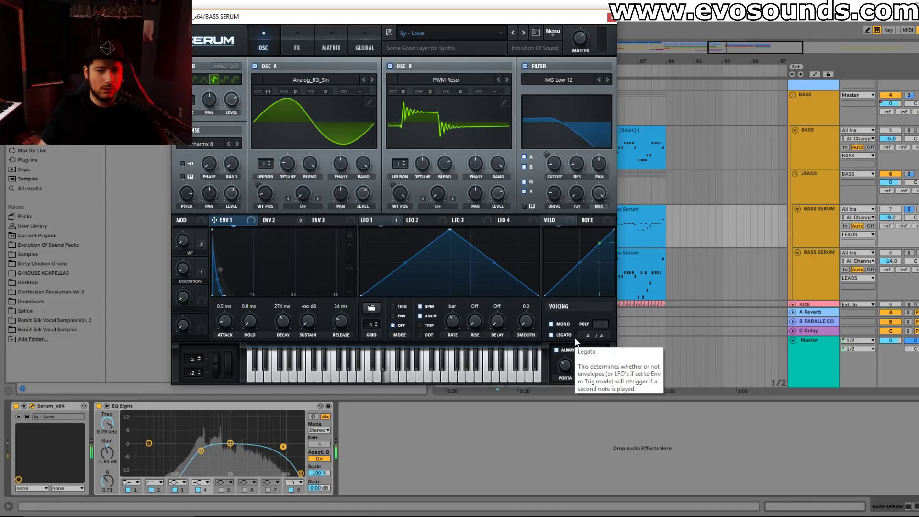
- In the second BASS SERUM layer's Serum, turn on Legato and Always, and set the portamento time to about 16 ms with the layer soloed
{"action": "left_click", "coordinate": [812, 260]}
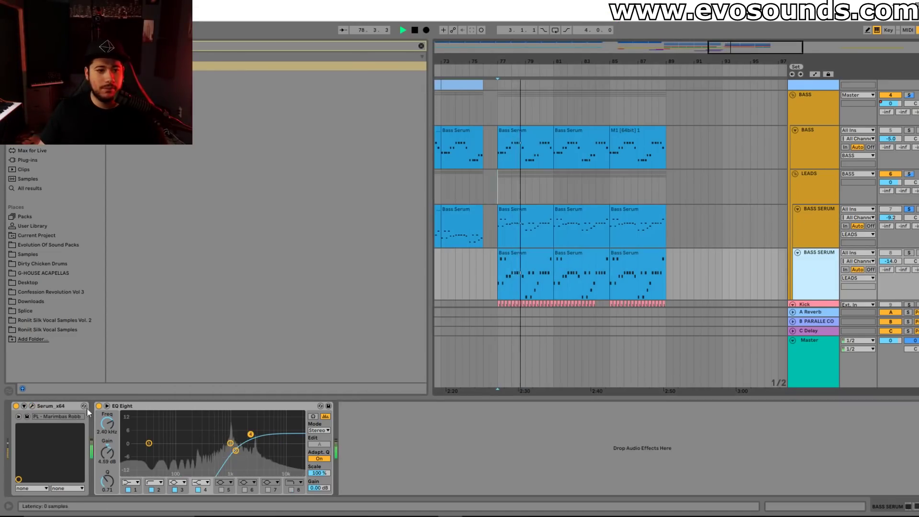
{"action": "left_click", "coordinate": [32, 406]}
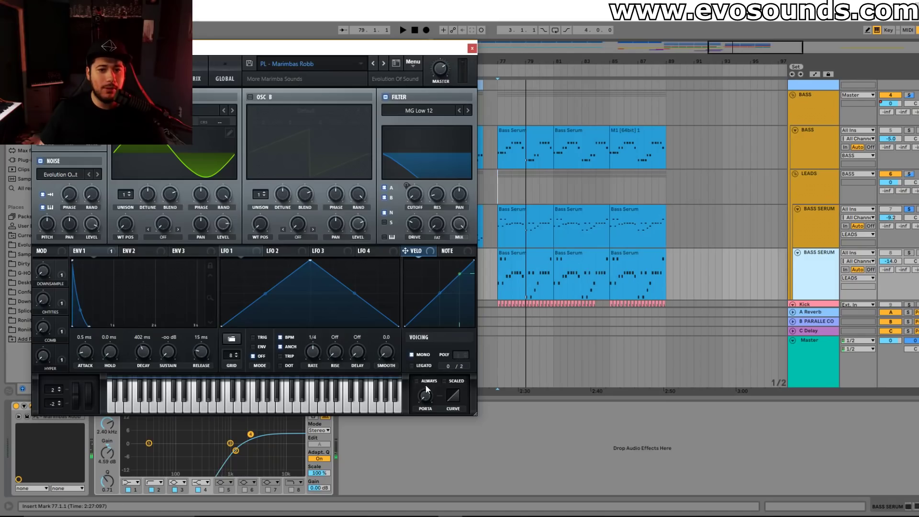
{"action": "left_click_drag", "start_coordinate": [430, 403], "coordinate": [438, 366]}
{"action": "key", "text": "space"}
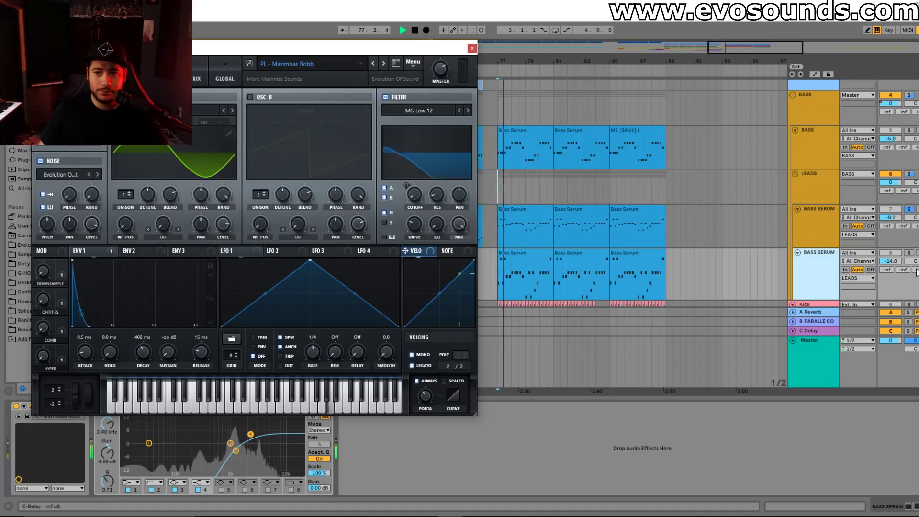
{"action": "left_click", "coordinate": [908, 253]}
{"action": "left_click", "coordinate": [423, 396]}
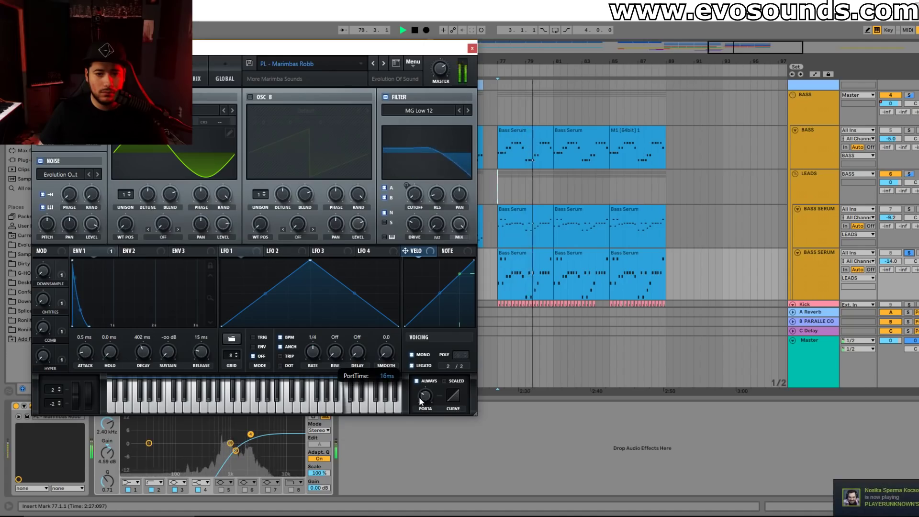
{"action": "key", "text": "space"}
- Play the soloed LEADS group from bar 77 and set its Reverb dry/wet to 31%
{"action": "left_click", "coordinate": [909, 175]}
{"action": "key", "text": "space"}
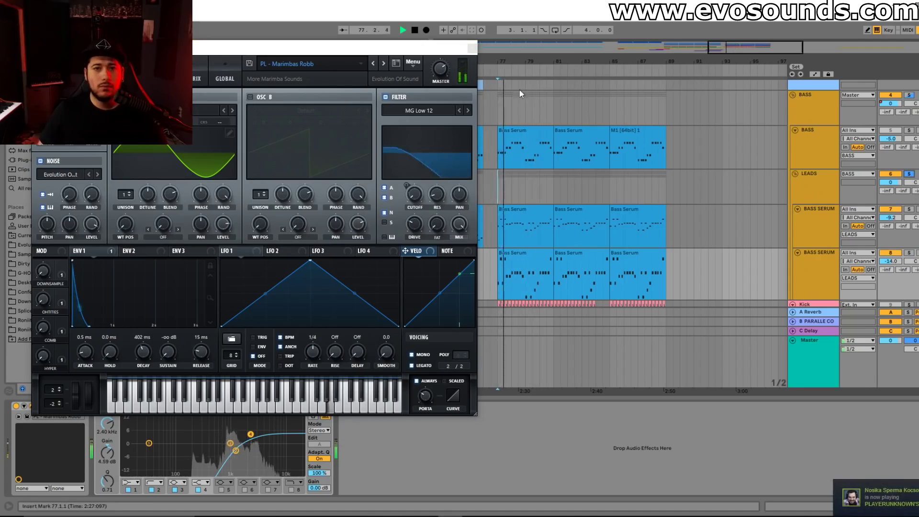
{"action": "left_click", "coordinate": [472, 49]}
{"action": "left_click", "coordinate": [804, 199]}
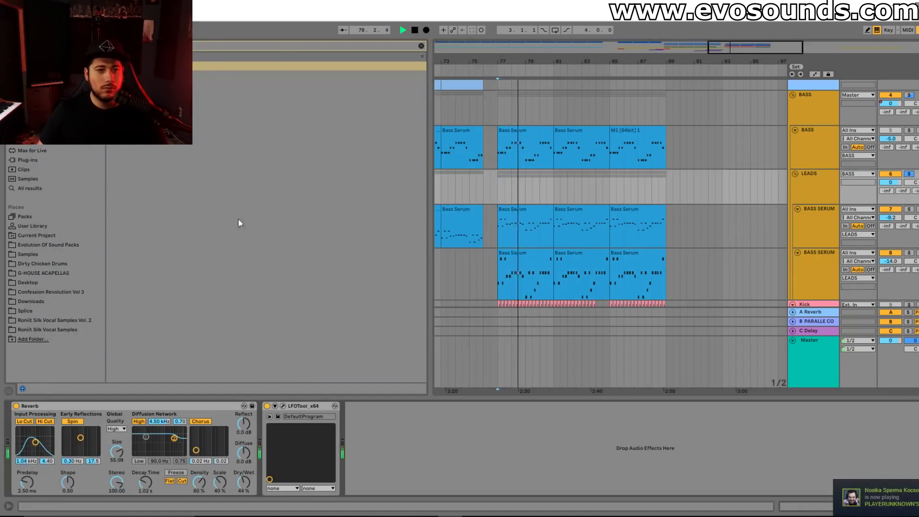
{"action": "left_click", "coordinate": [535, 219]}
{"action": "key", "text": "space"}
{"action": "left_click", "coordinate": [813, 187]}
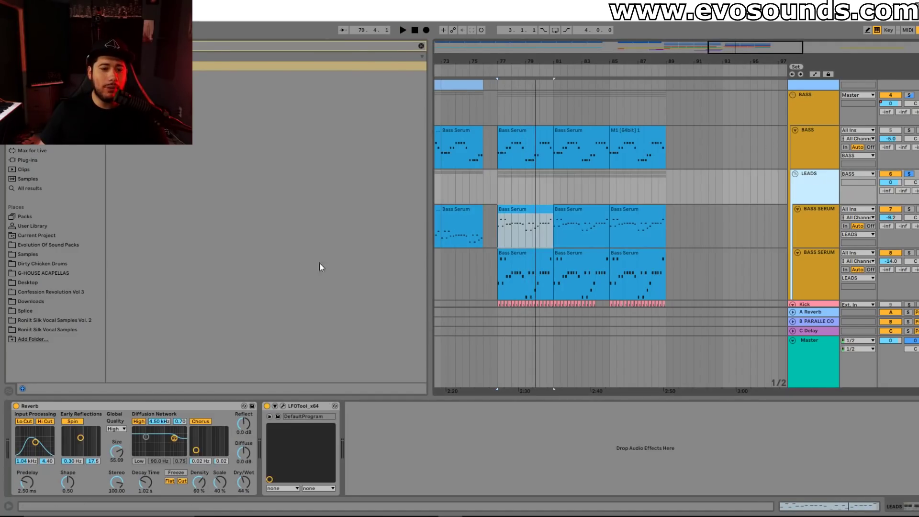
{"action": "left_click_drag", "start_coordinate": [244, 481], "coordinate": [244, 493]}
- Add OTT before the Reverb on the LEADS group with its Amount at 40%, and compare it bypassed and active
{"action": "left_click", "coordinate": [423, 48]}
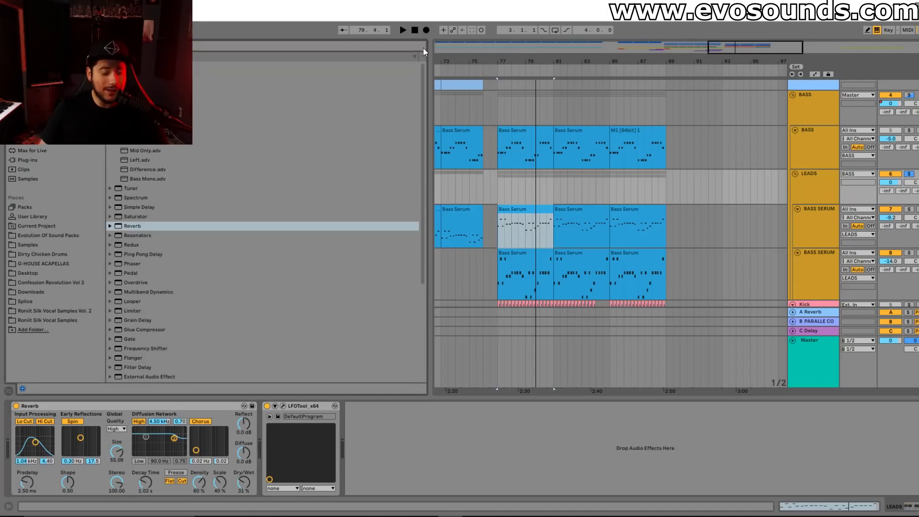
{"action": "left_click", "coordinate": [423, 48]}
{"action": "left_click_drag", "start_coordinate": [144, 75], "coordinate": [34, 450]}
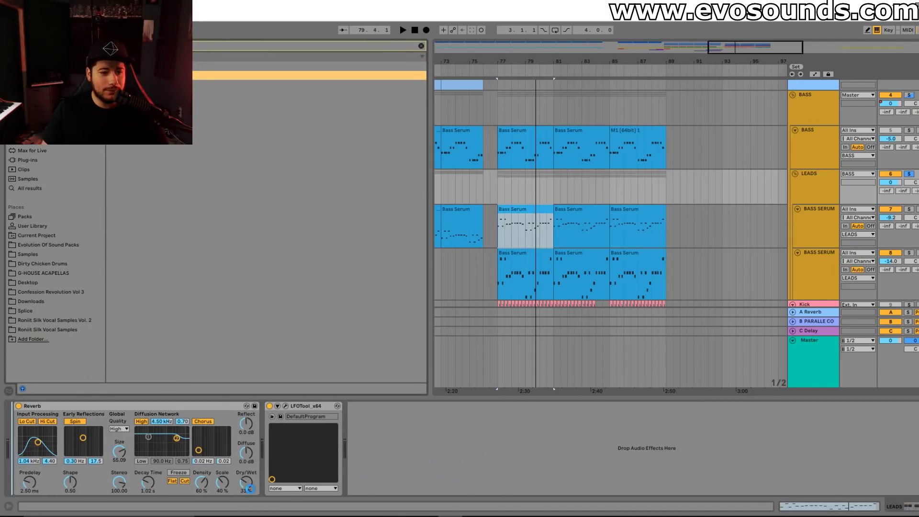
{"action": "key", "text": "space"}
{"action": "left_click_drag", "start_coordinate": [237, 481], "coordinate": [237, 510]}
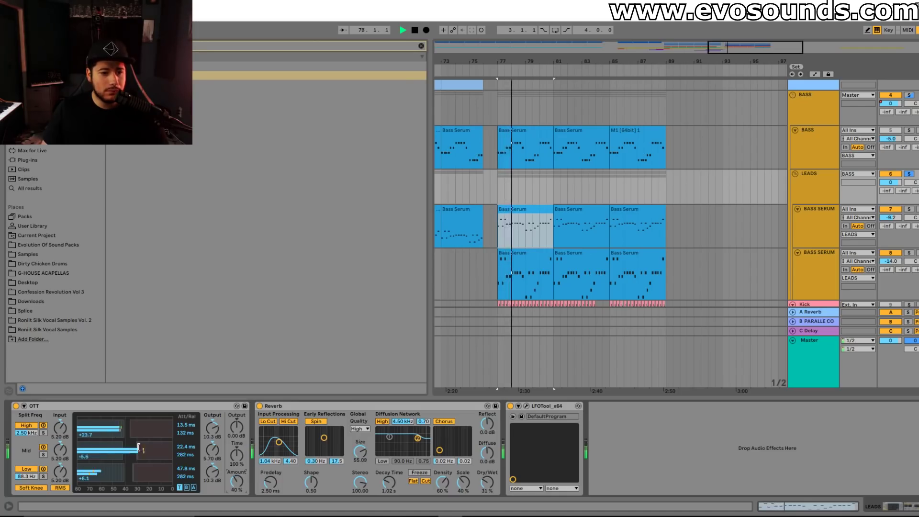
{"action": "left_click", "coordinate": [16, 406]}
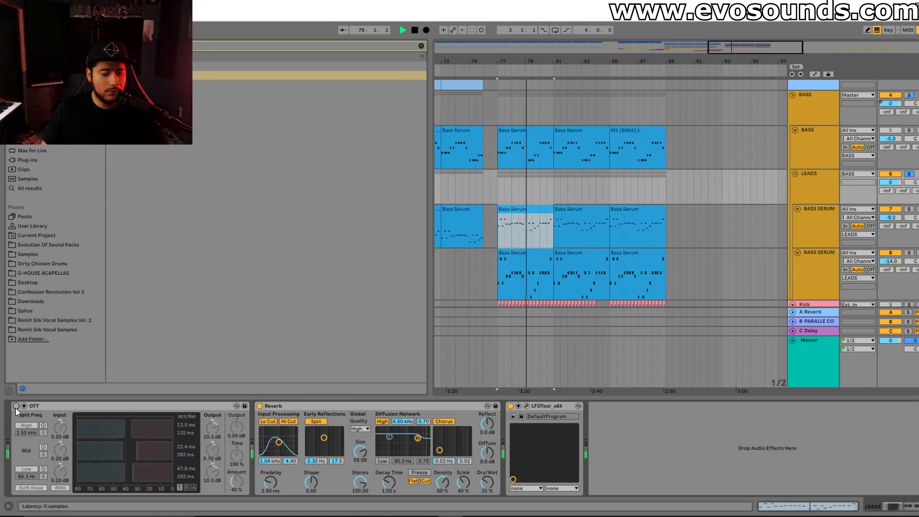
{"action": "left_click", "coordinate": [16, 406]}
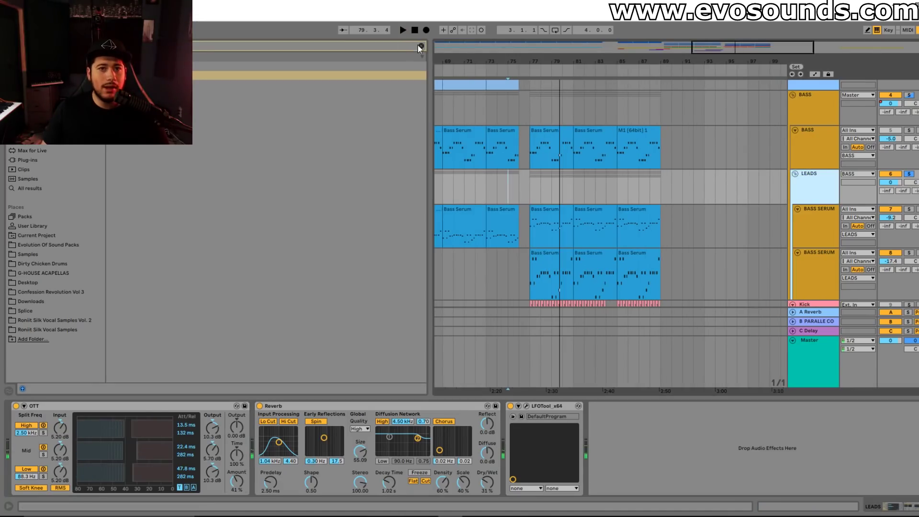
- Find the Wider plug-in in the browser, add it to the second BASS SERUM layer, and start playback
{"action": "left_click", "coordinate": [420, 45]}
{"action": "left_click", "coordinate": [420, 45]}
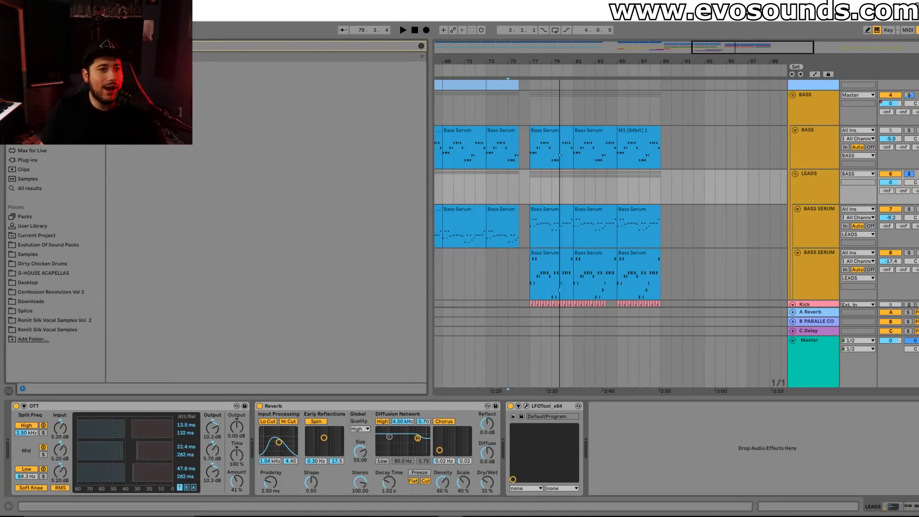
{"action": "left_click_drag", "start_coordinate": [201, 75], "coordinate": [809, 276]}
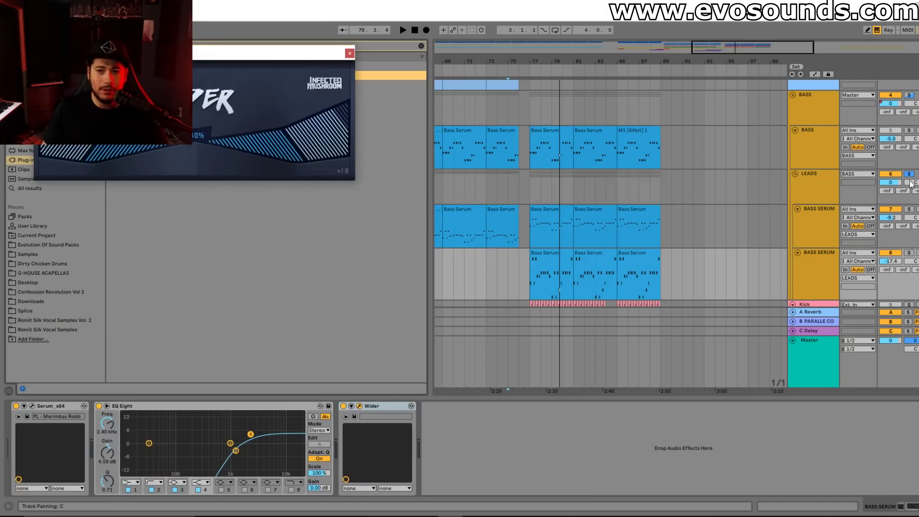
{"action": "key", "text": "space"}
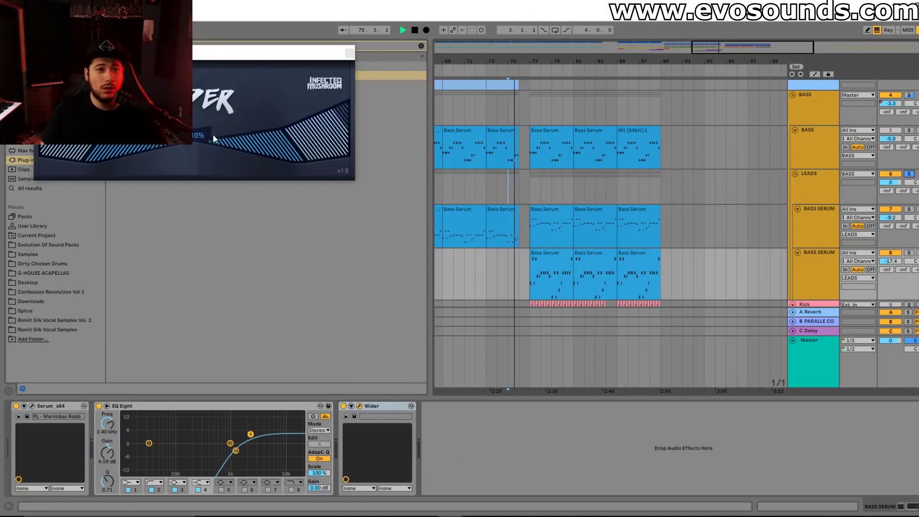
- Set the first BASS SERUM layer to -4.0 dB, unsolo LEADS, and move its EQ Eight band 4 to 5.87 kHz at 3.84 dB
{"action": "left_click", "coordinate": [550, 227]}
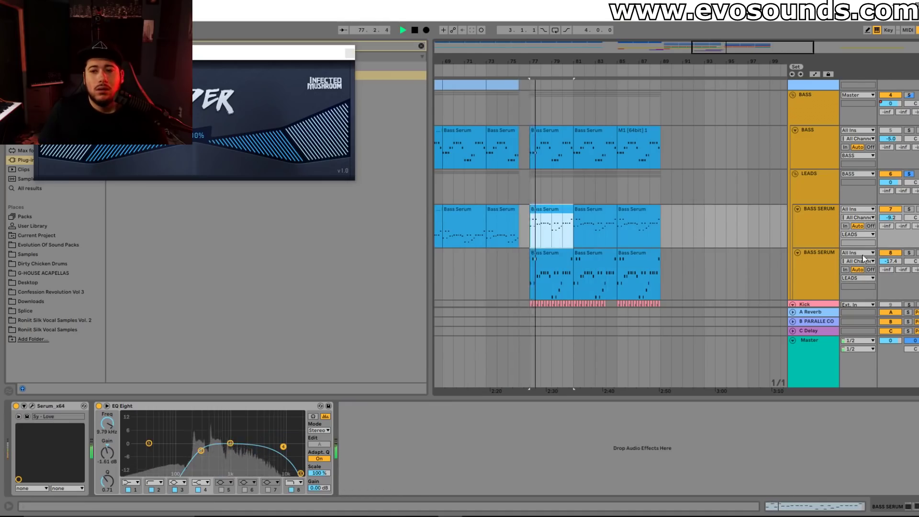
{"action": "left_click_drag", "start_coordinate": [891, 218], "coordinate": [890, 204]}
{"action": "left_click", "coordinate": [909, 175]}
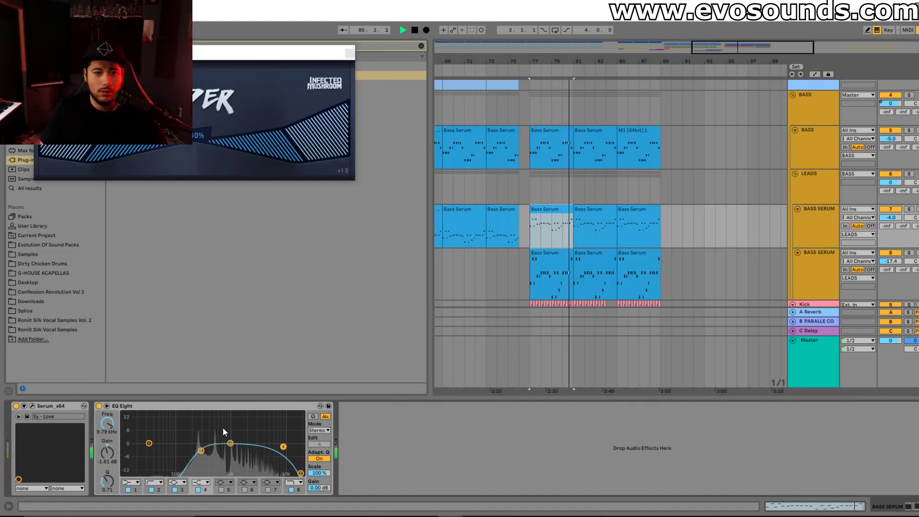
{"action": "left_click_drag", "start_coordinate": [284, 446], "coordinate": [290, 442]}
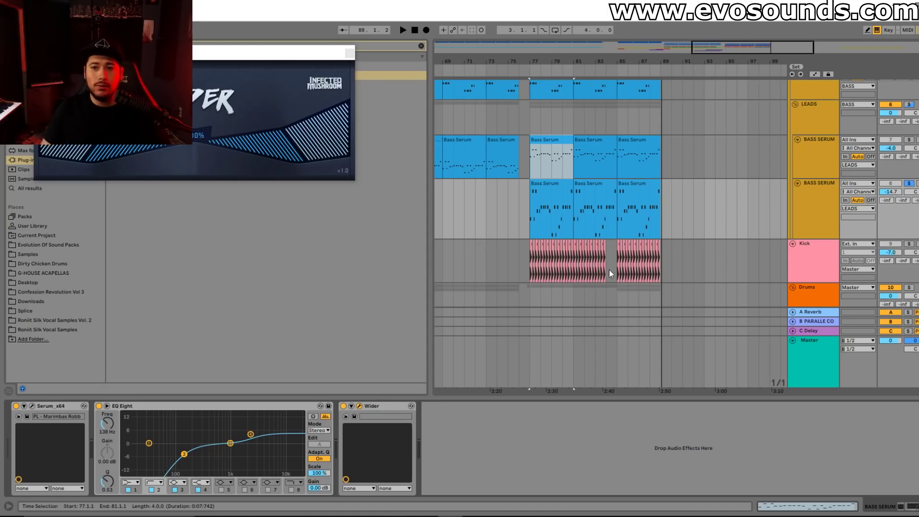
- Compare the EQ Eight curves of the two BASS SERUM layers
{"action": "left_click", "coordinate": [834, 154]}
{"action": "left_click", "coordinate": [830, 122]}
{"action": "left_click", "coordinate": [827, 146]}
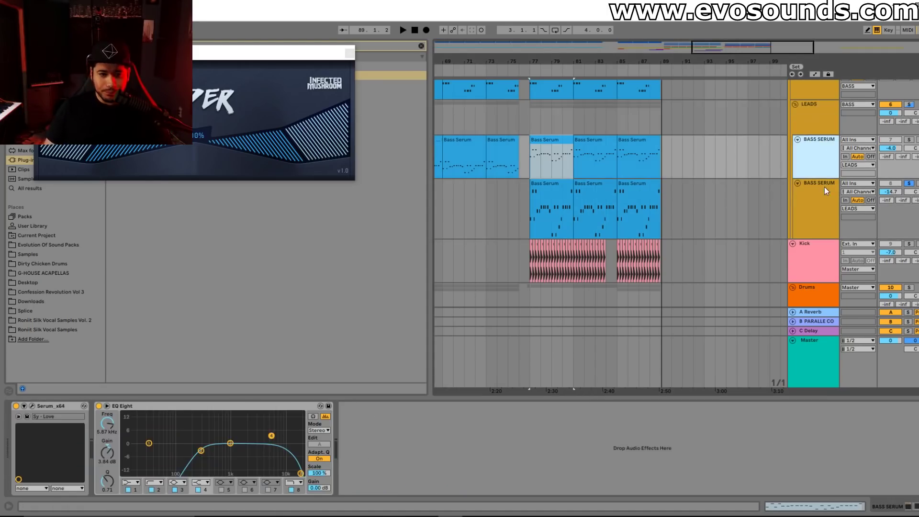
{"action": "left_click", "coordinate": [824, 188]}
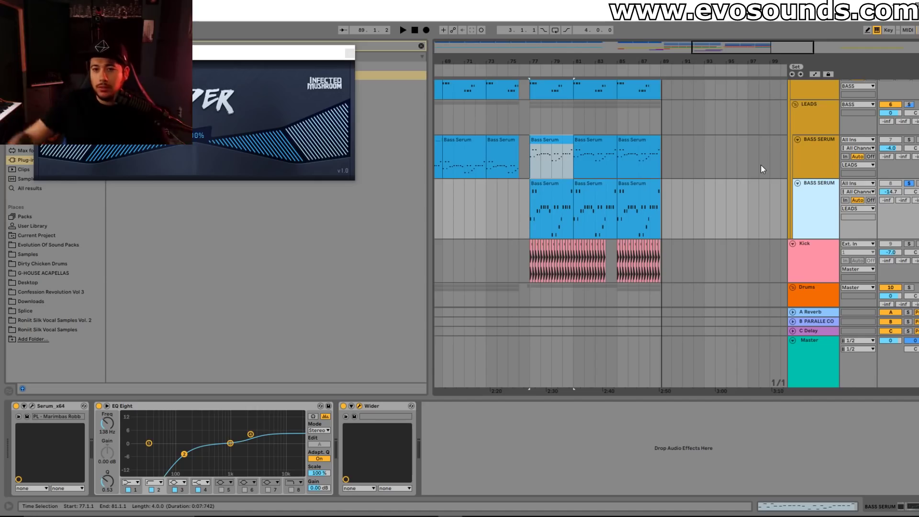
- Play from bar 77 with LEADS unsoloed, close the Wider window, and lower the second BASS SERUM layer to -15.9 dB
{"action": "key", "text": "space"}
{"action": "left_click", "coordinate": [908, 105]}
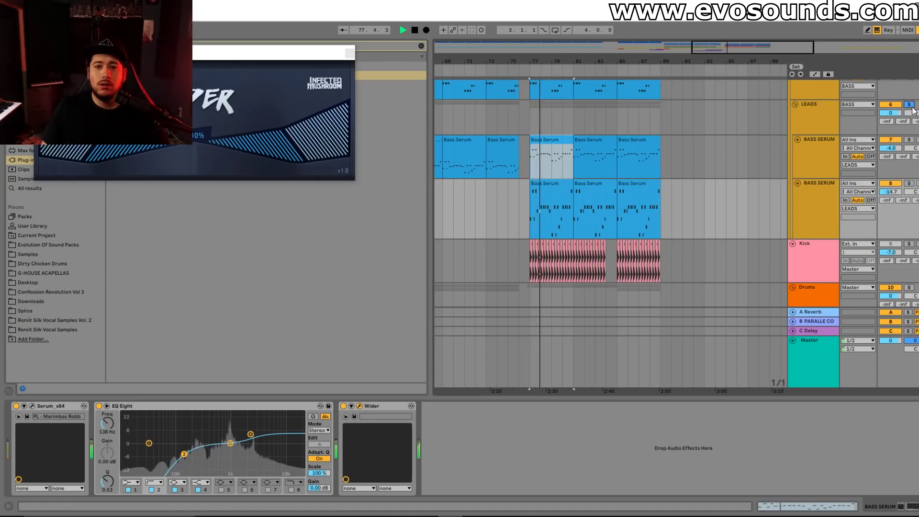
{"action": "left_click", "coordinate": [908, 105]}
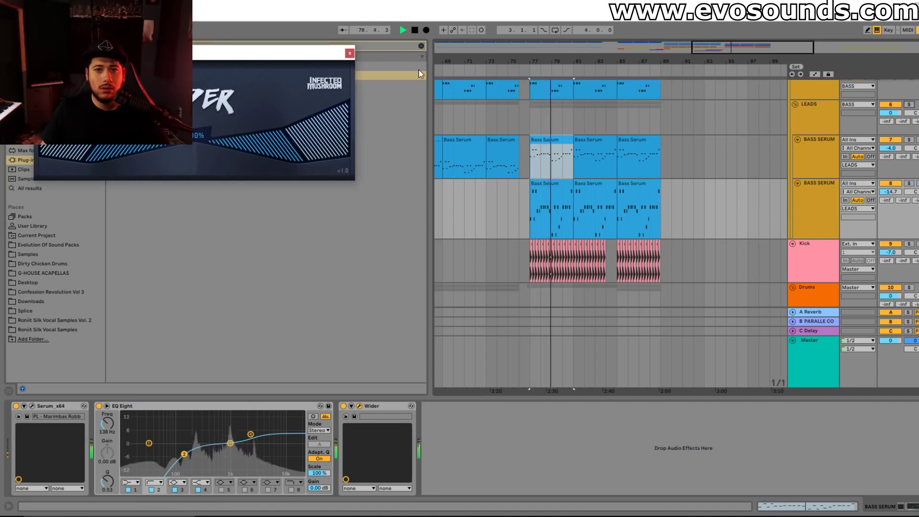
{"action": "left_click", "coordinate": [349, 54]}
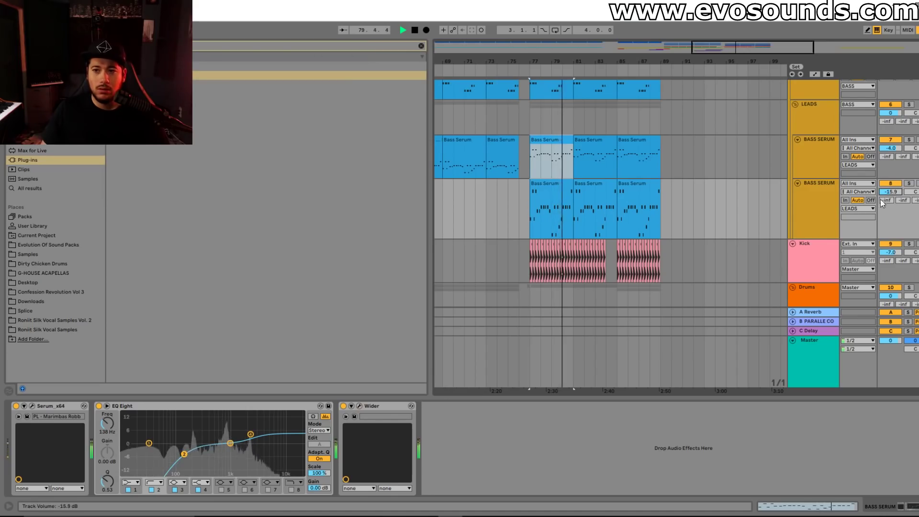
- Transpose all notes in the second BASS SERUM layer's clip at bar 77 down an octave and play the section
{"action": "double_click", "coordinate": [544, 184]}
{"action": "key", "text": "space"}
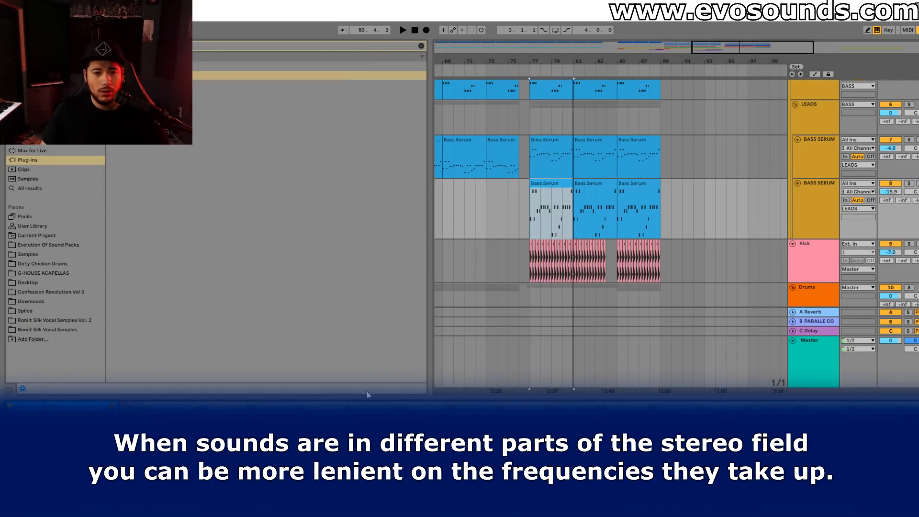
{"action": "left_click_drag", "start_coordinate": [372, 397], "coordinate": [373, 175]}
{"action": "left_click_drag", "start_coordinate": [154, 402], "coordinate": [911, 264]}
{"action": "key", "text": "shift+Down"}
{"action": "key", "text": "space"}
{"action": "left_click_drag", "start_coordinate": [720, 177], "coordinate": [689, 328]}
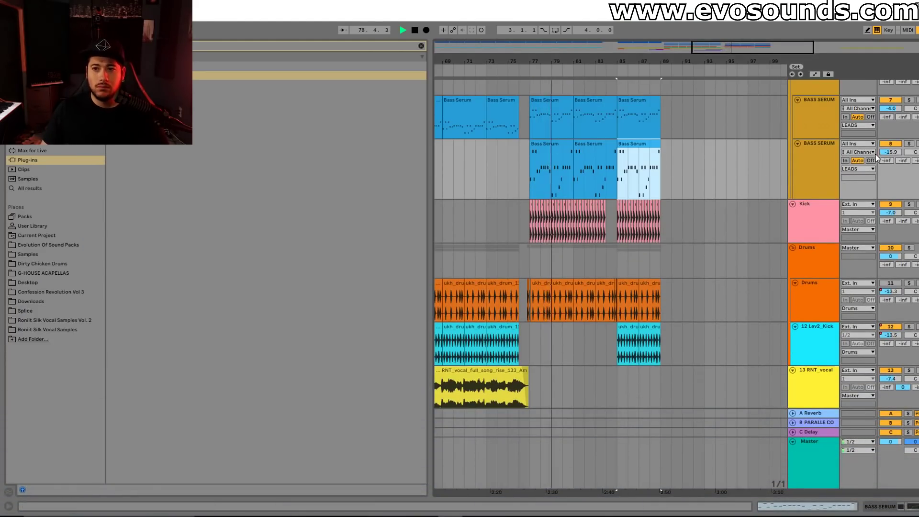
- Solo the second BASS SERUM layer and review all the notes in its clip at bar 77
{"action": "left_click", "coordinate": [908, 144]}
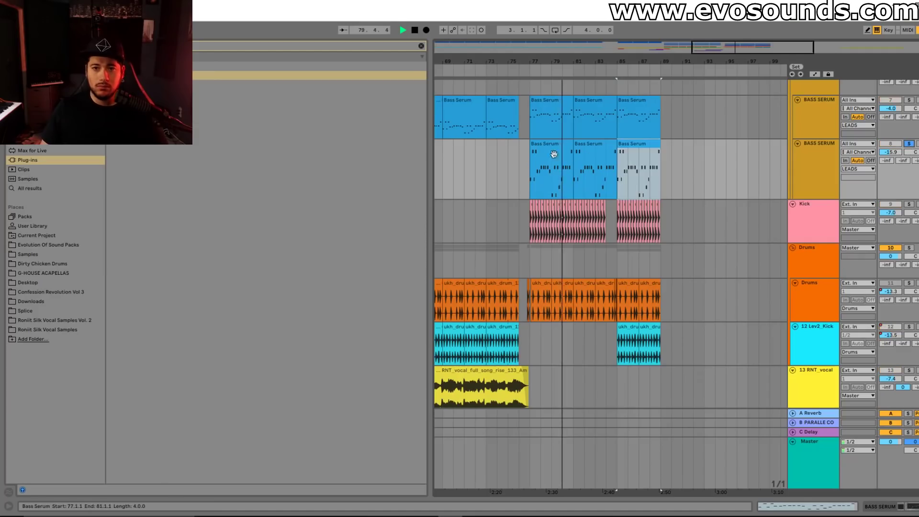
{"action": "double_click", "coordinate": [545, 182]}
{"action": "left_click_drag", "start_coordinate": [318, 397], "coordinate": [317, 232]}
{"action": "scroll", "coordinate": [170, 447], "scroll_direction": "down", "scroll_amount": 5}
{"action": "left_click_drag", "start_coordinate": [161, 448], "coordinate": [917, 264]}
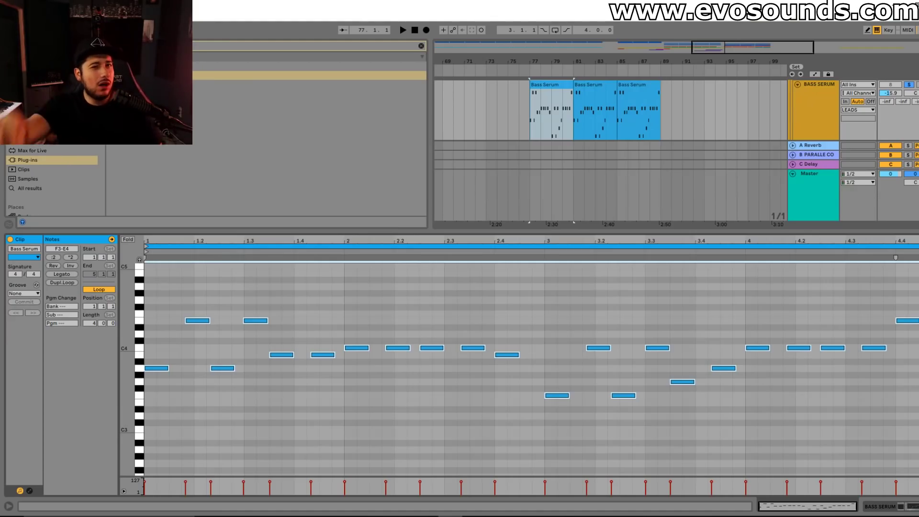
{"action": "left_click_drag", "start_coordinate": [835, 232], "coordinate": [811, 345]}
- Set Env 1 decay to 290 ms in the second BASS SERUM layer's Serum
{"action": "key", "text": "shift+Tab"}
{"action": "left_click", "coordinate": [31, 405]}
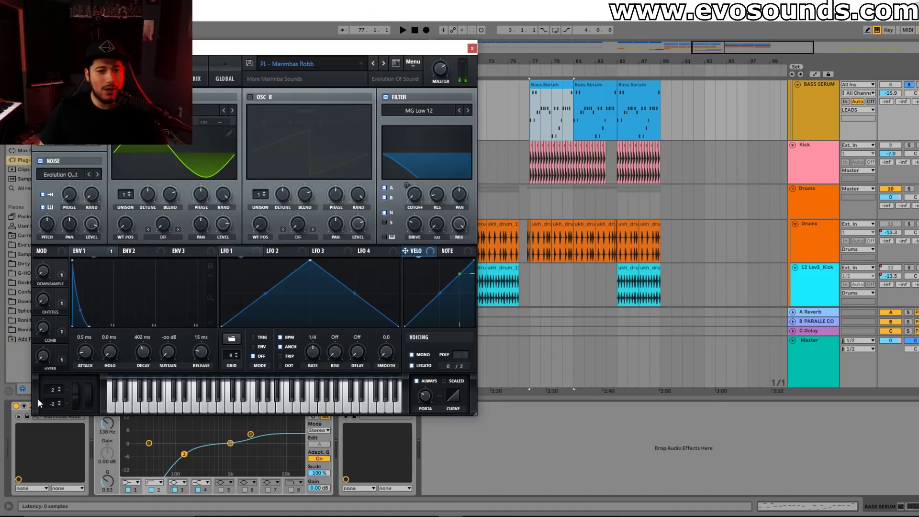
{"action": "left_click_drag", "start_coordinate": [134, 347], "coordinate": [134, 359]}
{"action": "scroll", "coordinate": [823, 146], "scroll_direction": "up", "scroll_amount": 2}
{"action": "scroll", "coordinate": [823, 146], "scroll_direction": "up", "scroll_amount": 2}
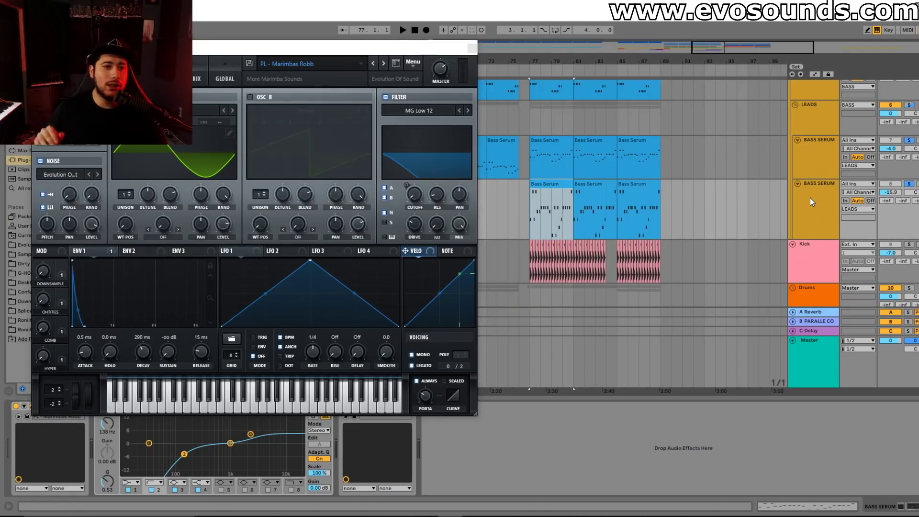
- During playback, set the second BASS SERUM layer's EQ Eight low cut to 400 Hz and raise its volume to -8.9 dB
{"action": "key", "text": "space"}
{"action": "left_click_drag", "start_coordinate": [890, 192], "coordinate": [890, 179]}
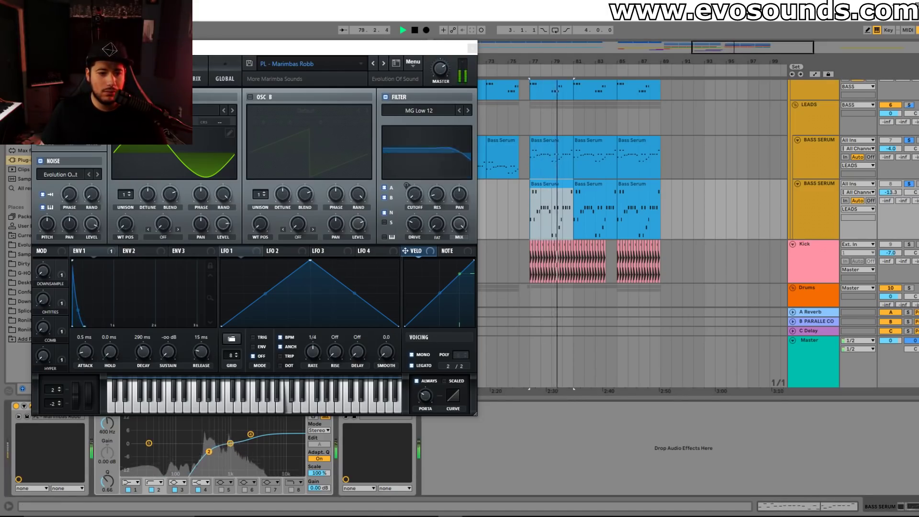
{"action": "left_click_drag", "start_coordinate": [891, 192], "coordinate": [897, 184]}
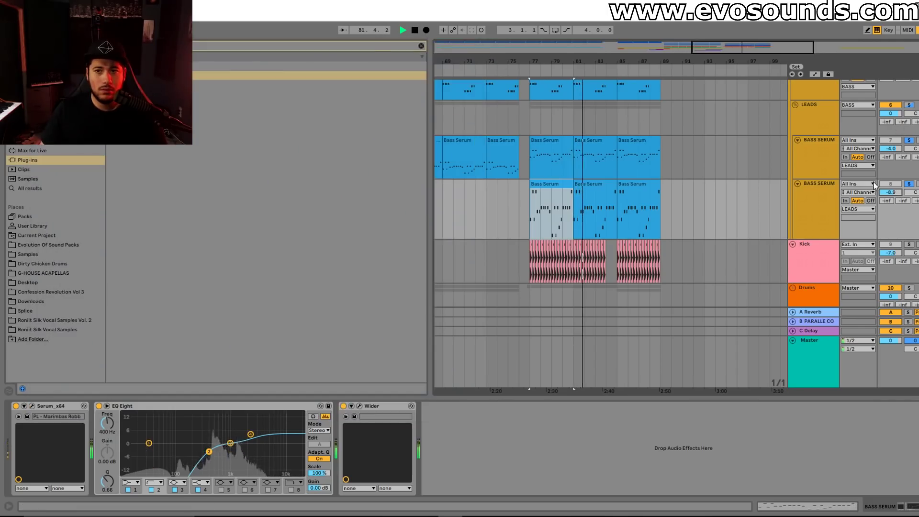
- Move Wider from the second BASS SERUM layer to the LEADS group, between Reverb and LFOTool, and unsolo the group
{"action": "left_click", "coordinate": [825, 160]}
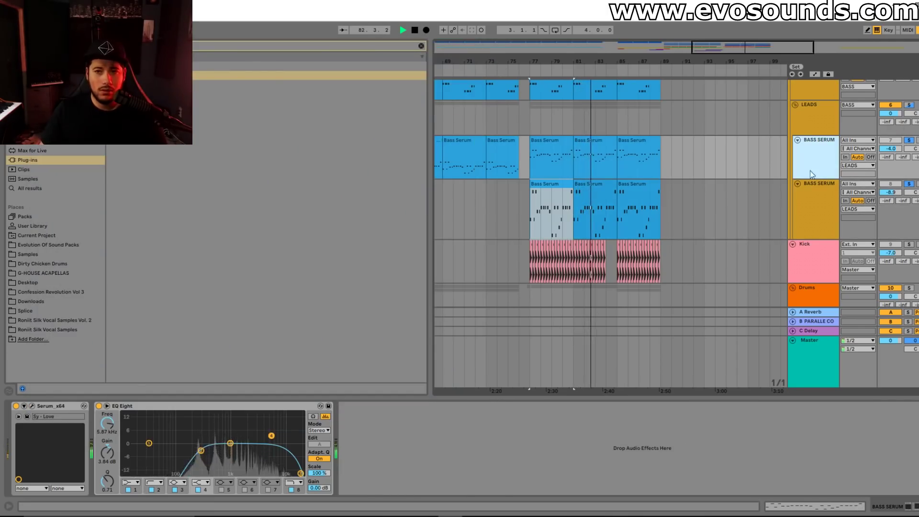
{"action": "left_click", "coordinate": [812, 117]}
{"action": "left_click", "coordinate": [828, 205]}
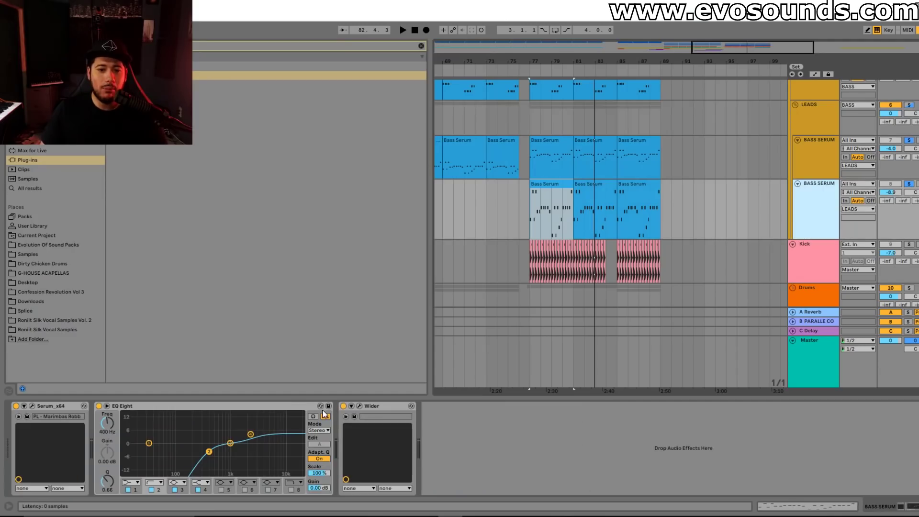
{"action": "left_click", "coordinate": [378, 406]}
{"action": "left_click", "coordinate": [814, 113]}
{"action": "key", "text": "space"}
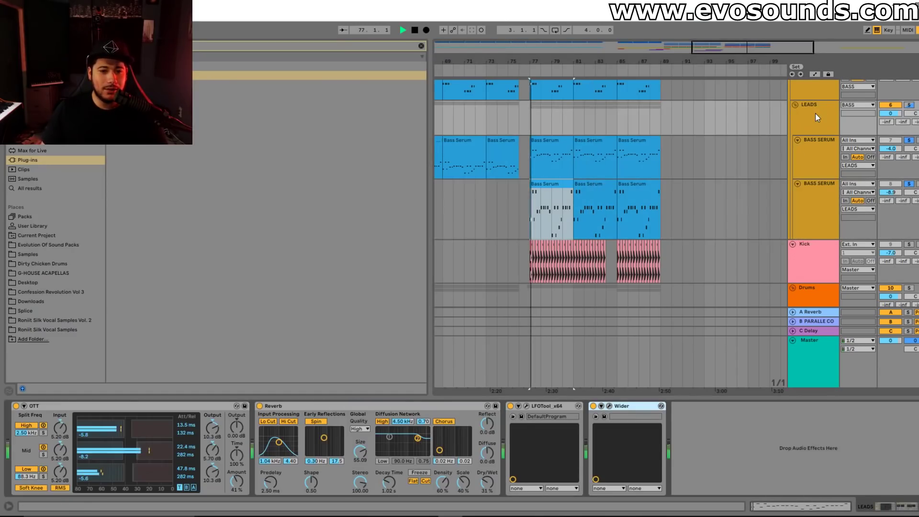
{"action": "left_click_drag", "start_coordinate": [623, 416], "coordinate": [515, 412]}
{"action": "left_click", "coordinate": [909, 104]}
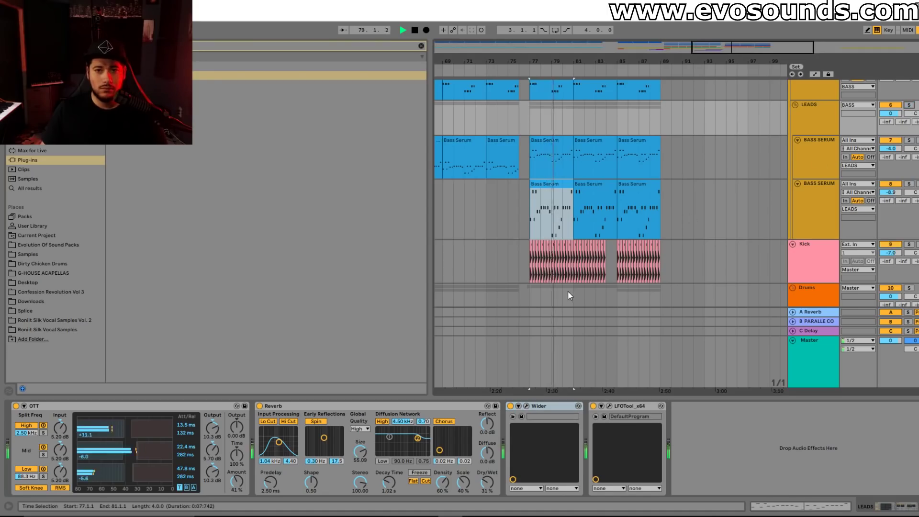
- Set the Reverb decay time on the LEADS group to 710 ms and play the section
{"action": "scroll", "coordinate": [568, 291], "scroll_direction": "up", "scroll_amount": 3}
{"action": "left_click_drag", "start_coordinate": [622, 61], "coordinate": [618, 45]}
{"action": "left_click", "coordinate": [807, 165]}
{"action": "key", "text": "space"}
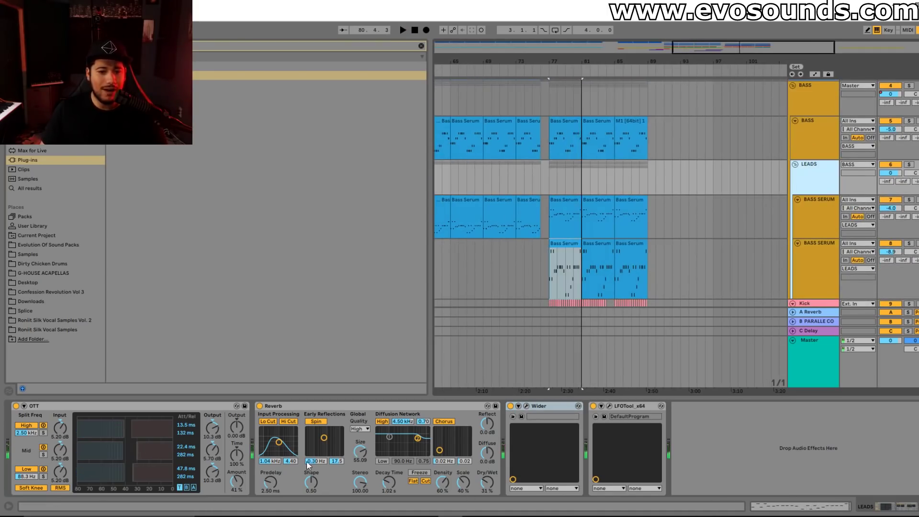
{"action": "key", "text": "space"}
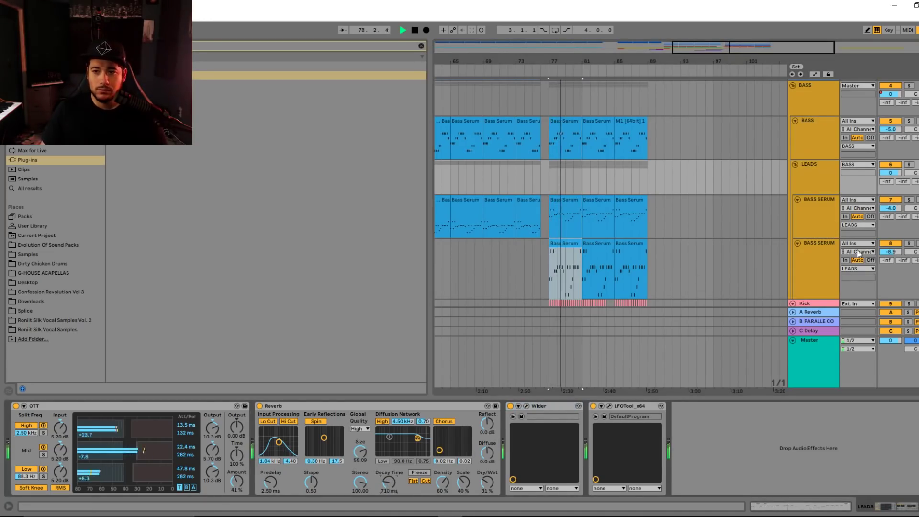
- Reshape the high end of the first BASS SERUM layer's EQ Eight curve during playback
{"action": "left_click", "coordinate": [805, 224]}
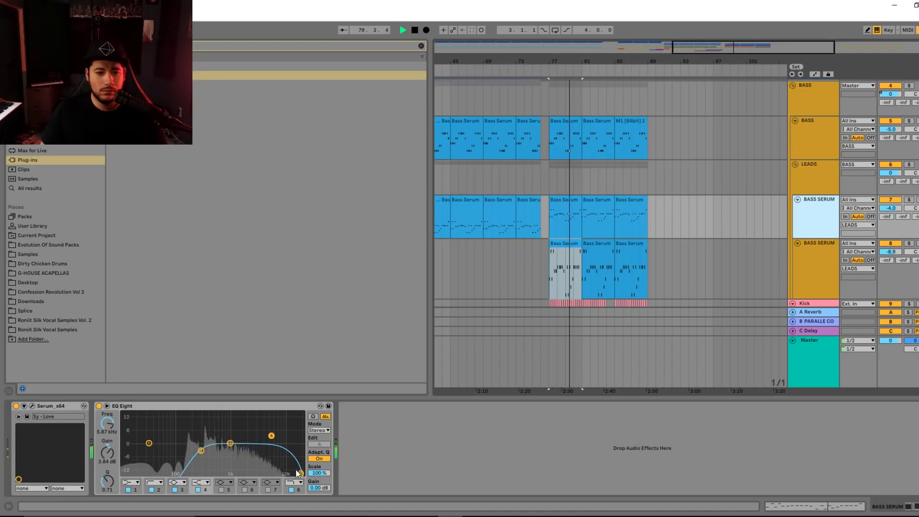
{"action": "left_click_drag", "start_coordinate": [290, 468], "coordinate": [242, 452]}
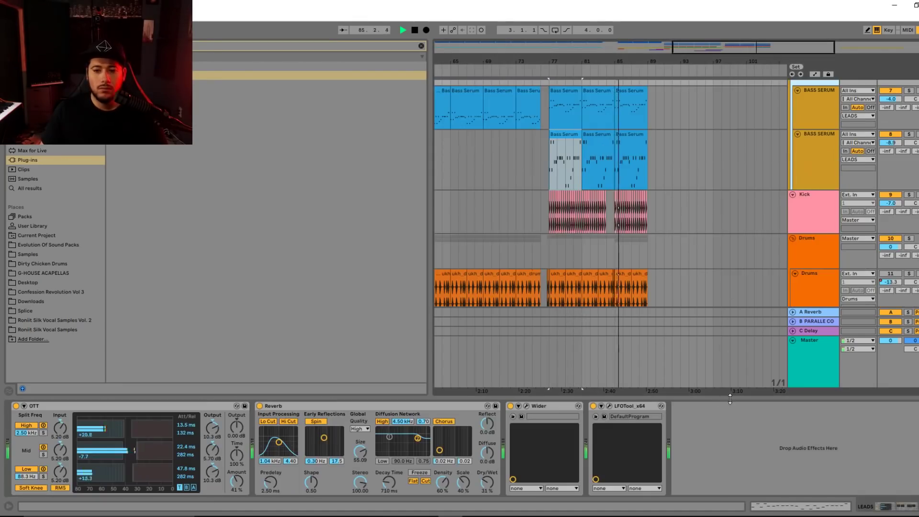
{"action": "left_click_drag", "start_coordinate": [730, 399], "coordinate": [730, 459]}
{"action": "scroll", "coordinate": [722, 340], "scroll_direction": "up", "scroll_amount": 4}
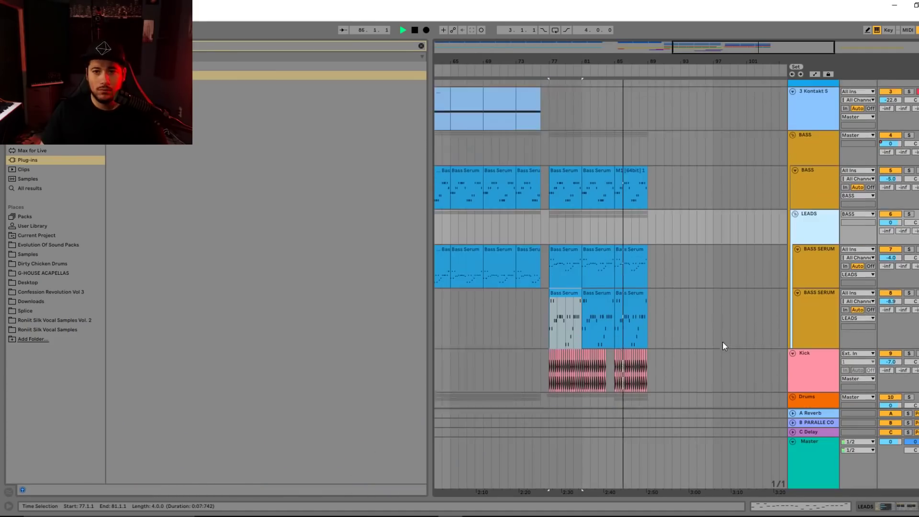
- Set the LEADS Reverb's dry/wet to 45% and its decay time to 1.17 s
{"action": "double_click", "coordinate": [811, 239]}
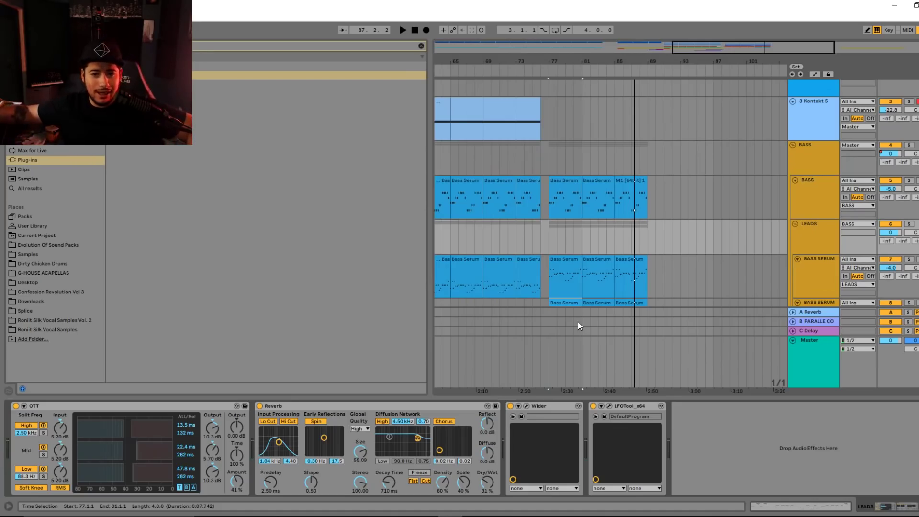
{"action": "scroll", "coordinate": [574, 321], "scroll_direction": "down", "scroll_amount": 5}
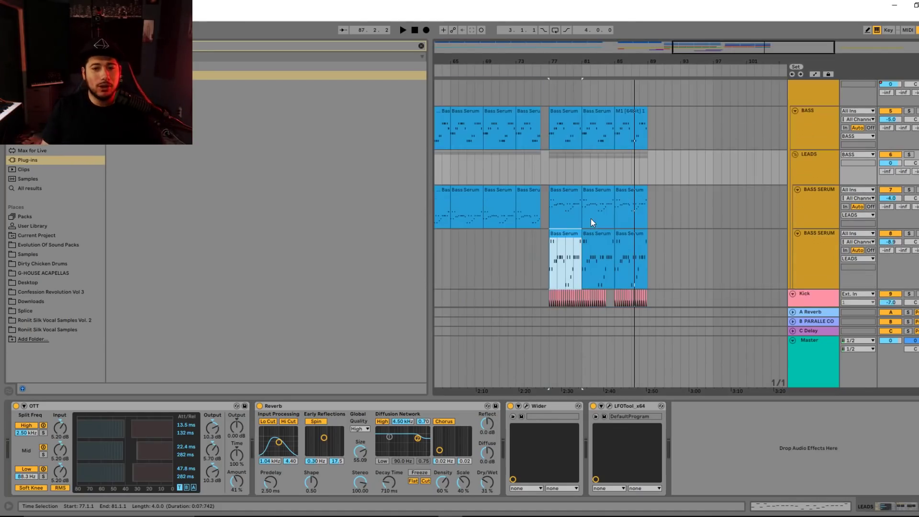
{"action": "left_click_drag", "start_coordinate": [490, 483], "coordinate": [490, 481]}
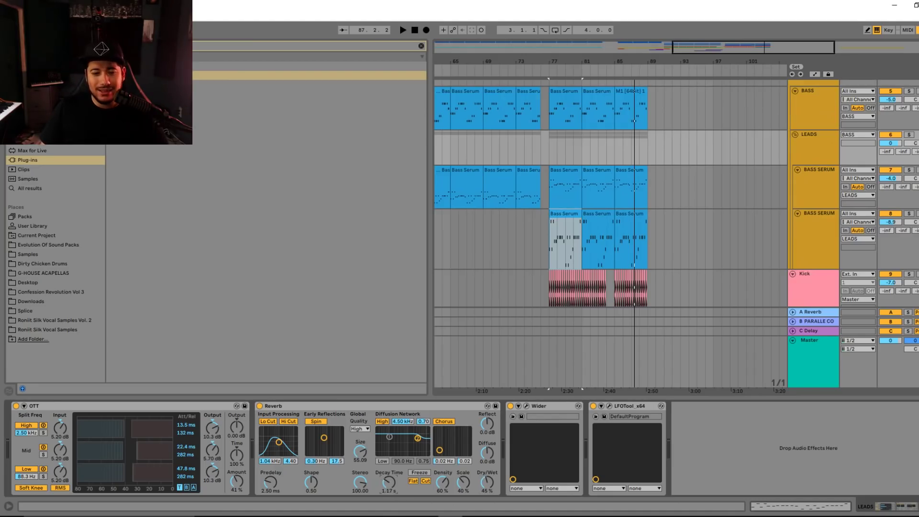
- Play the mix and fine-tune the LEADS Reverb's decay time, dry/wet and size
{"action": "key", "text": "space"}
{"action": "left_click_drag", "start_coordinate": [389, 484], "coordinate": [389, 481]}
{"action": "left_click_drag", "start_coordinate": [488, 485], "coordinate": [488, 484]}
{"action": "left_click_drag", "start_coordinate": [360, 451], "coordinate": [359, 454]}
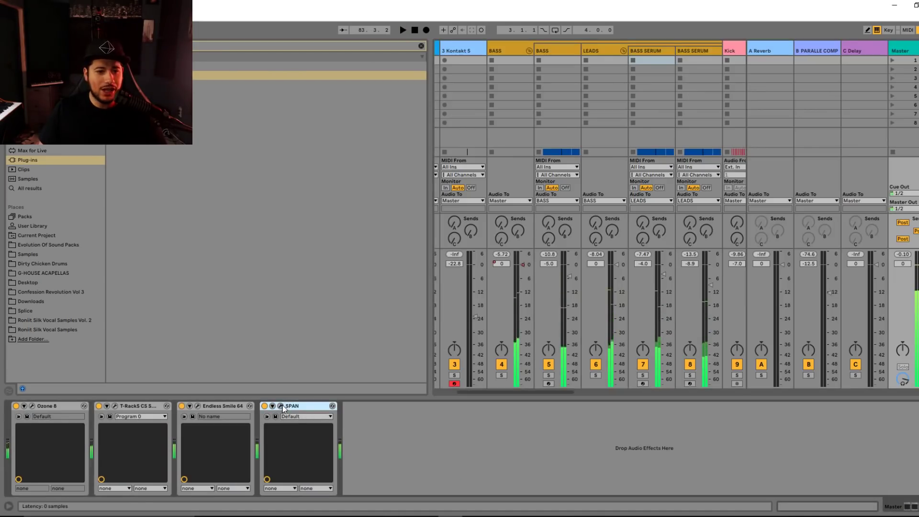
- Open SPAN on the Master and examine the frequency spectrum of the full mix while playing from bar 77
{"action": "left_click", "coordinate": [281, 406]}
{"action": "key", "text": "Tab"}
{"action": "key", "text": "space"}
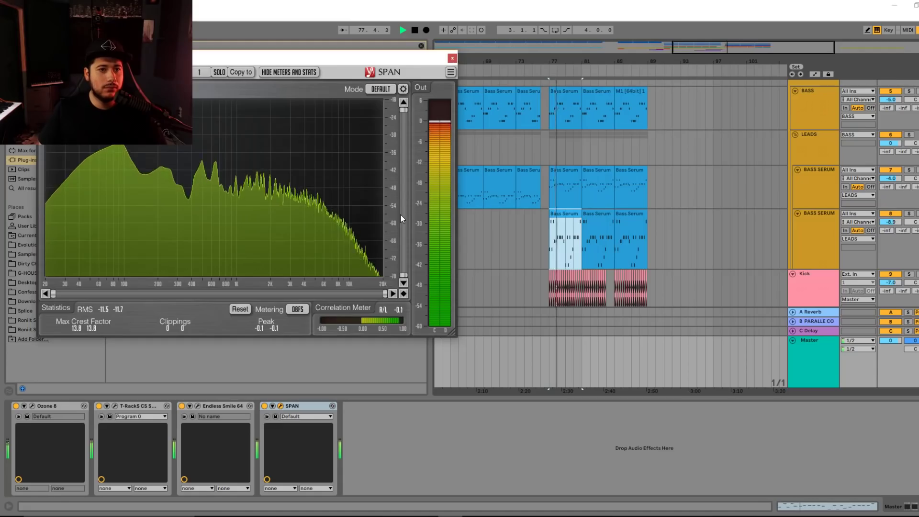
{"action": "left_click_drag", "start_coordinate": [204, 139], "coordinate": [204, 138]}
{"action": "key", "text": "space"}
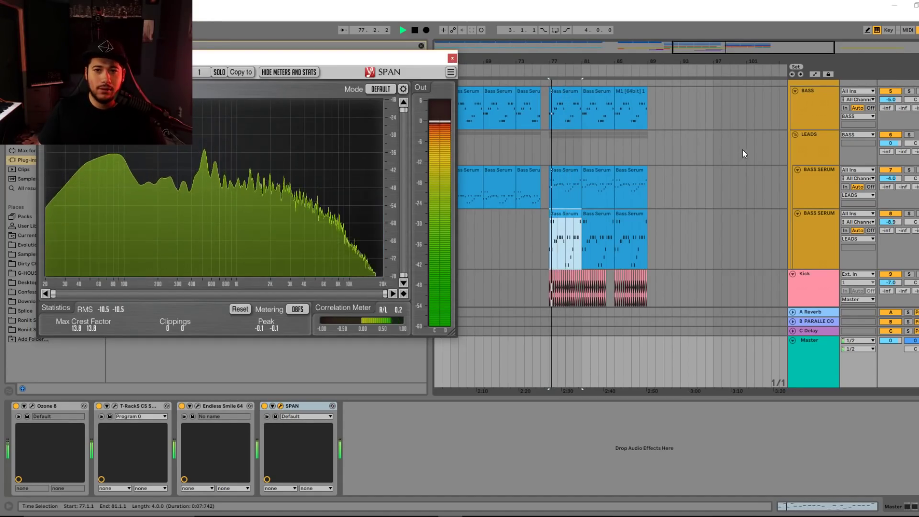
- On the upper BASS SERUM layer's EQ Eight, set the third band's frequency to 516 Hz and raise its Q to 1.34
{"action": "left_click", "coordinate": [824, 184]}
{"action": "left_click", "coordinate": [201, 451]}
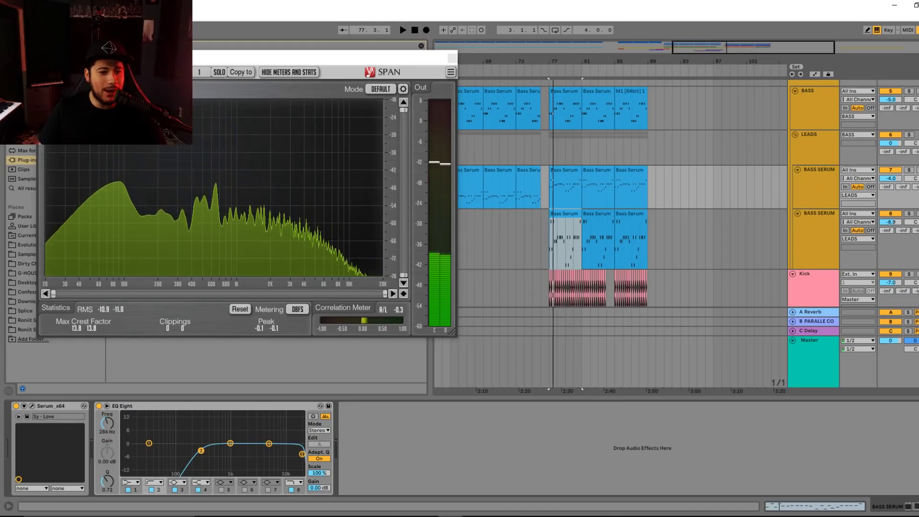
{"action": "left_click", "coordinate": [230, 444]}
{"action": "left_click", "coordinate": [102, 422]}
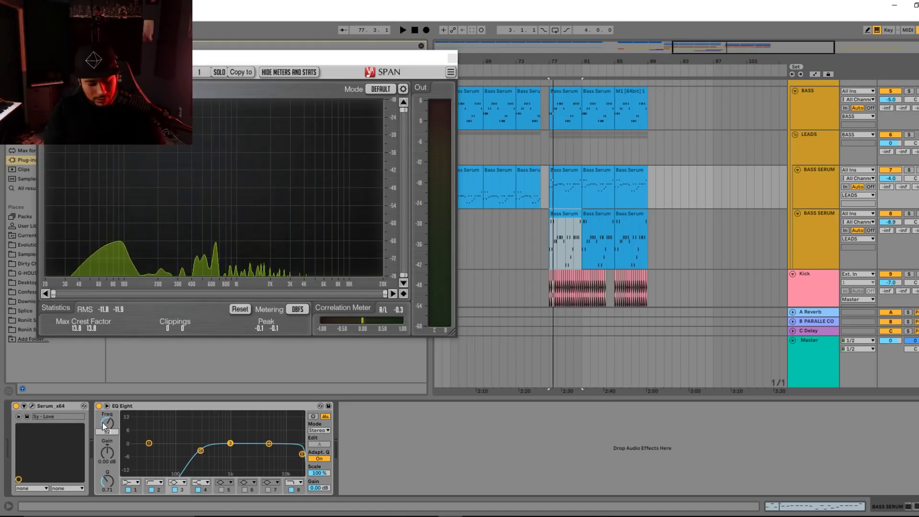
{"action": "type", "text": "526"}
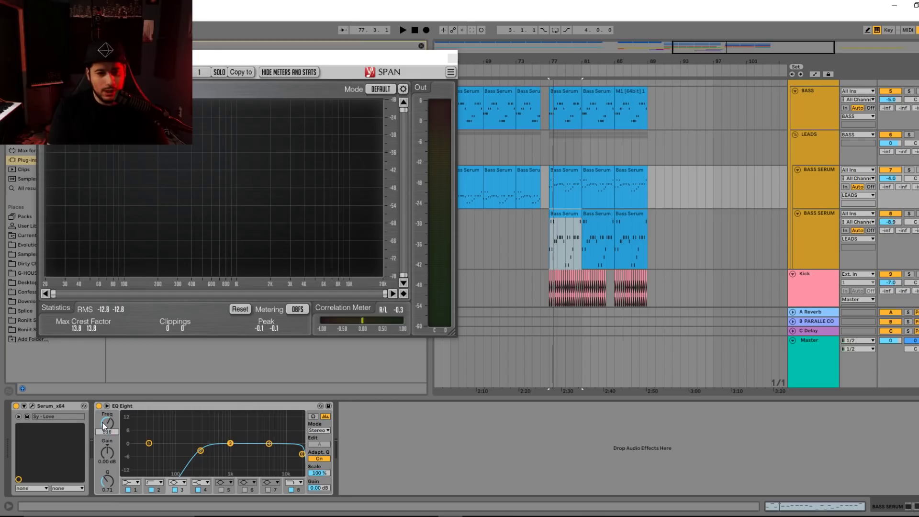
{"action": "key", "text": "Return"}
{"action": "left_click_drag", "start_coordinate": [110, 489], "coordinate": [110, 479]}
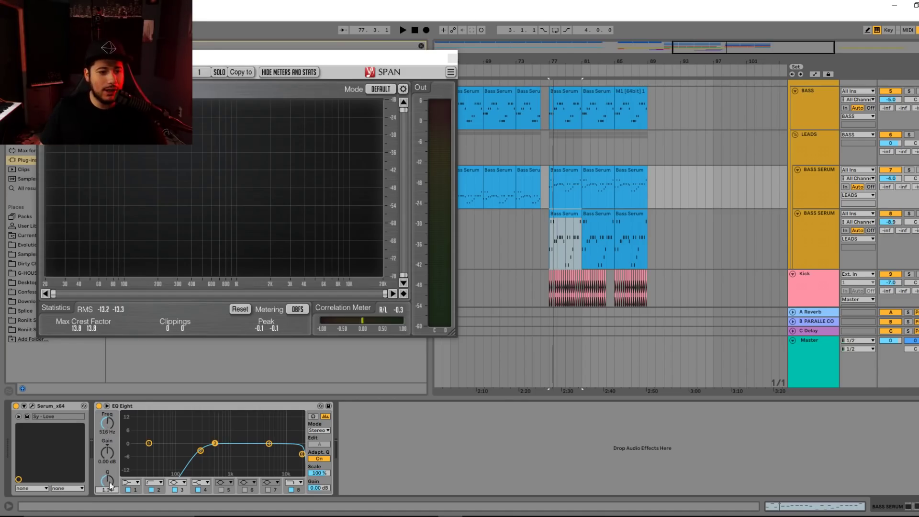
- Close the SPAN window and add an EQ Eight ahead of OTT on the LEADS group
{"action": "left_click", "coordinate": [824, 138]}
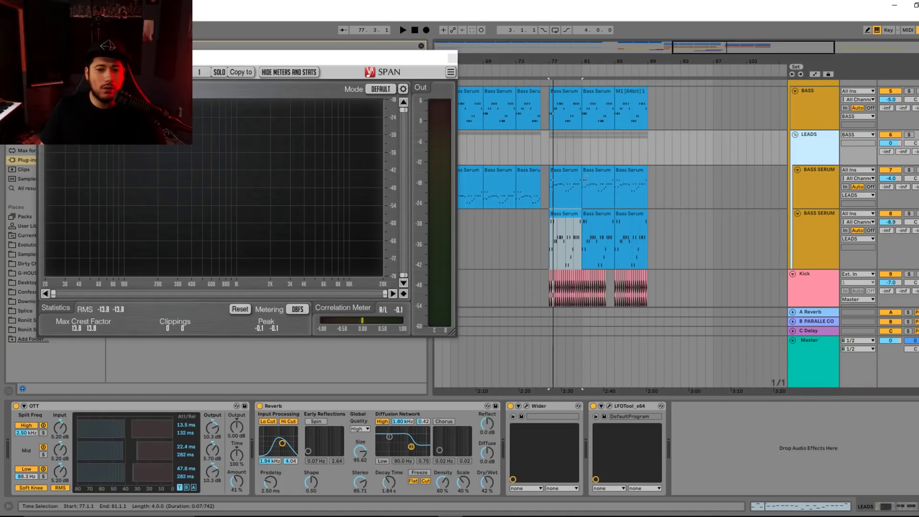
{"action": "left_click", "coordinate": [452, 57]}
{"action": "left_click", "coordinate": [422, 46]}
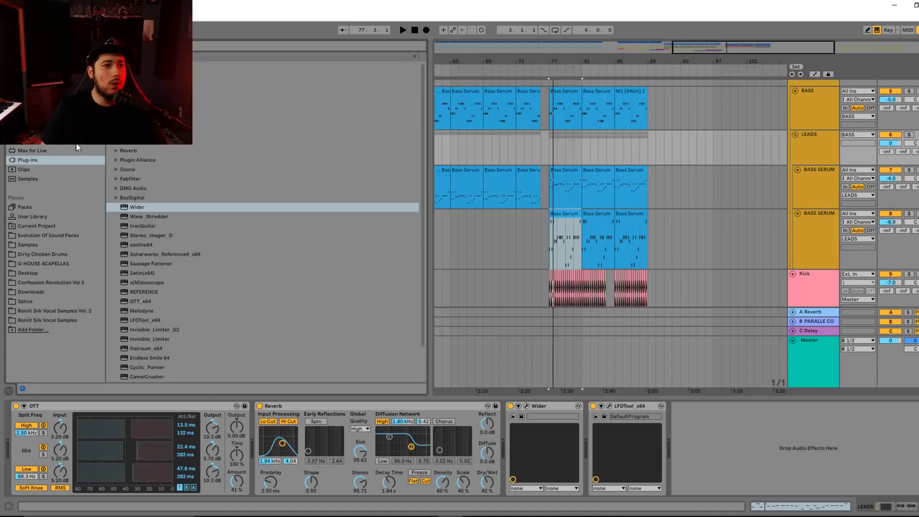
{"action": "key", "text": "ctrl+f"}
{"action": "left_click_drag", "start_coordinate": [144, 84], "coordinate": [58, 472]}
{"action": "key", "text": "Return"}
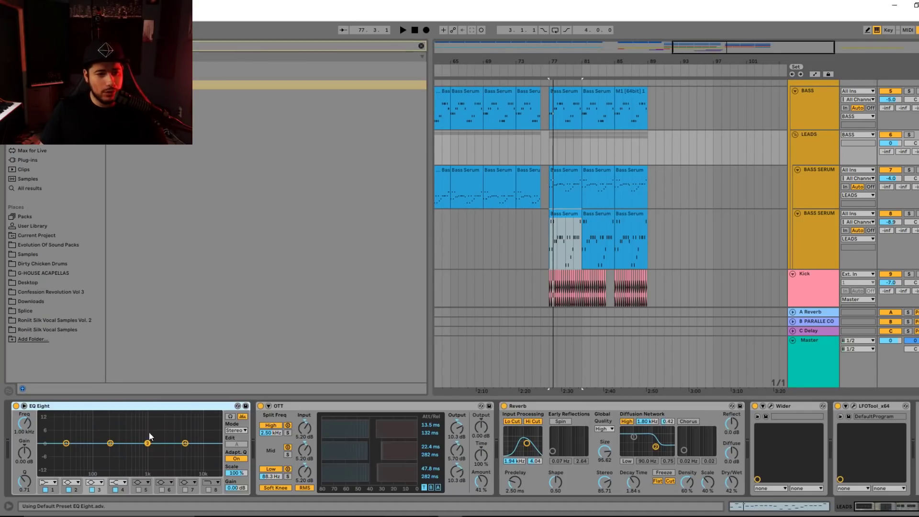
- Cut the LEADS EQ Eight's second band by 6.19 dB at 516 Hz with a Q of 1.94 during playback
{"action": "left_click", "coordinate": [111, 444]}
{"action": "type", "text": "1"}
{"action": "type", "text": "510"}
{"action": "key", "text": "Return"}
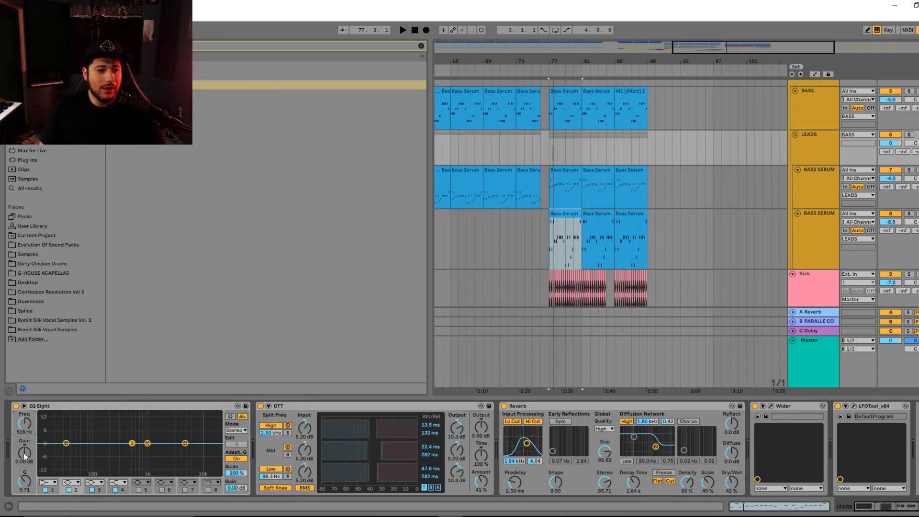
{"action": "key", "text": "space"}
{"action": "left_click_drag", "start_coordinate": [20, 448], "coordinate": [20, 468]}
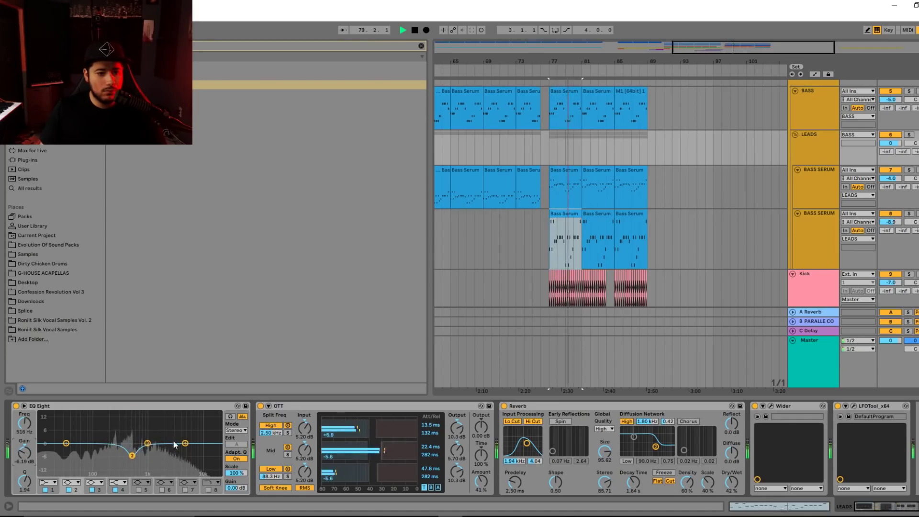
- Make the LEADS EQ Eight's first band a low cut at about 245 Hz and solo the LEADS group
{"action": "left_click", "coordinate": [48, 482]}
{"action": "left_click", "coordinate": [47, 431]}
{"action": "left_click_drag", "start_coordinate": [67, 450], "coordinate": [114, 451]}
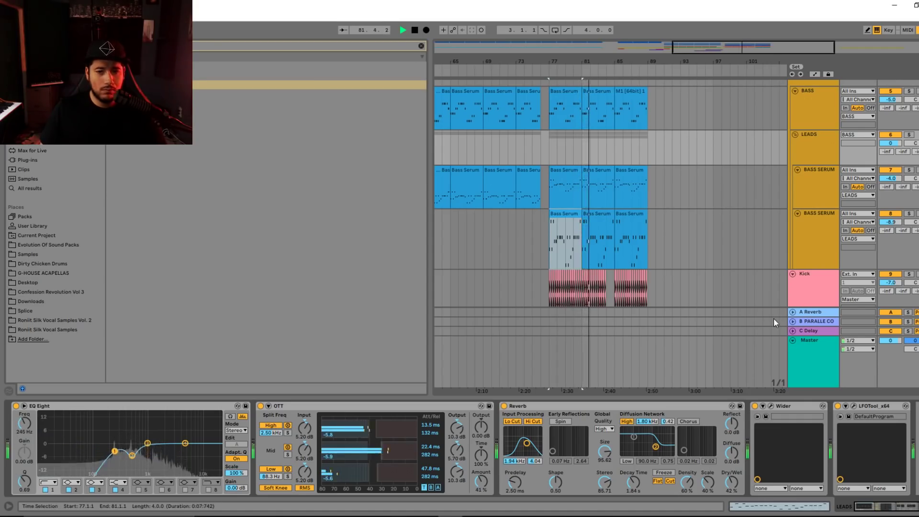
{"action": "left_click", "coordinate": [823, 136]}
{"action": "left_click", "coordinate": [909, 136]}
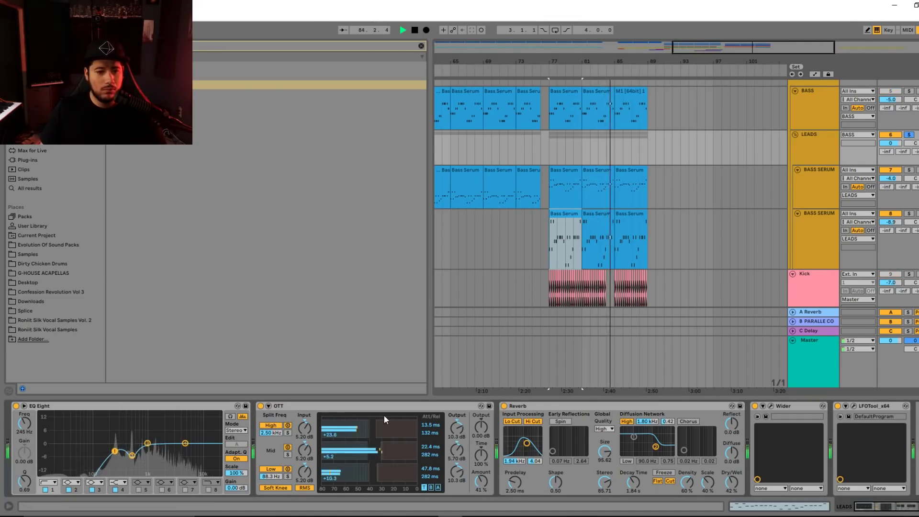
- Move OTT ahead of EQ Eight in the LEADS chain and lower the EQ's third band to -5.33 dB at 5.27 kHz
{"action": "key", "text": "space"}
{"action": "left_click", "coordinate": [260, 406]}
{"action": "left_click", "coordinate": [282, 406]}
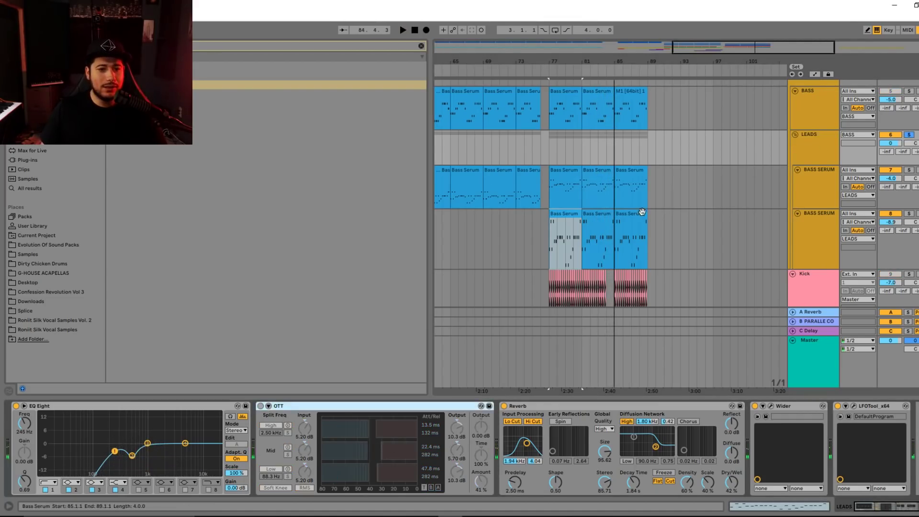
{"action": "left_click", "coordinate": [260, 406]}
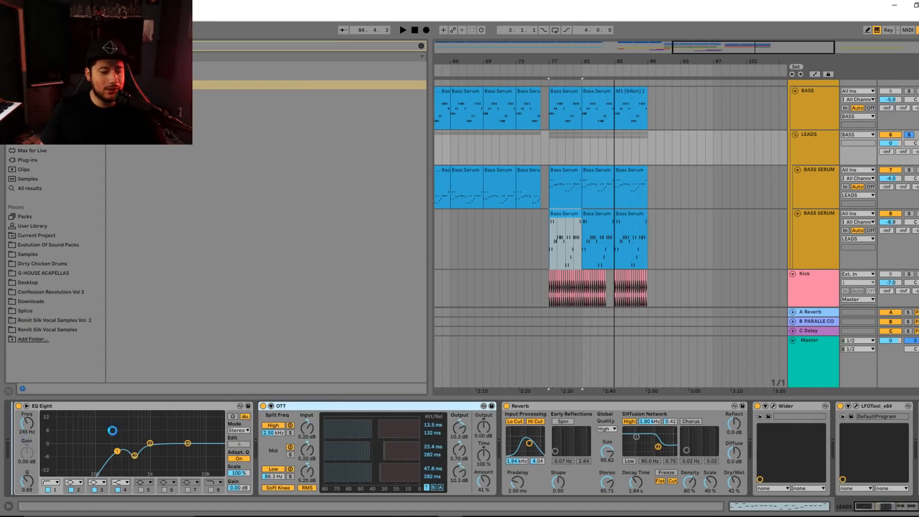
{"action": "left_click_drag", "start_coordinate": [287, 406], "coordinate": [180, 415]}
{"action": "key", "text": "space"}
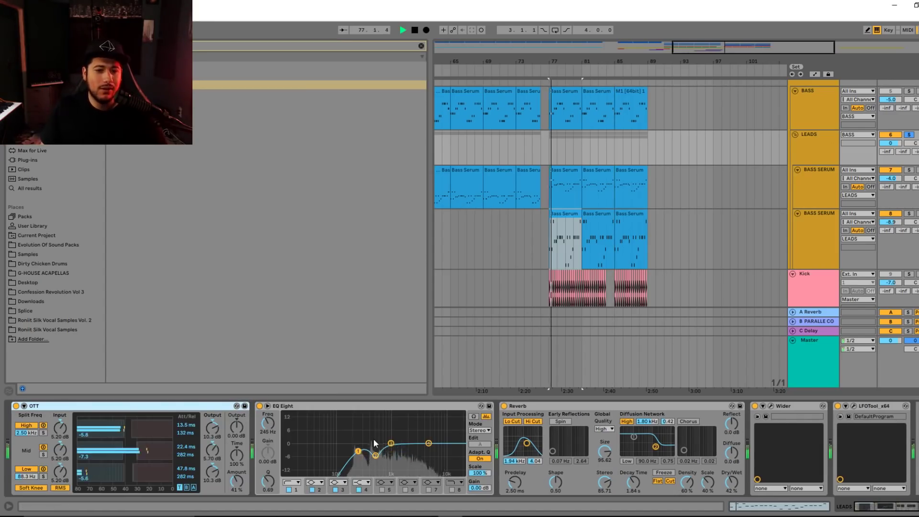
{"action": "left_click_drag", "start_coordinate": [391, 443], "coordinate": [429, 454]}
{"action": "key", "text": "space"}
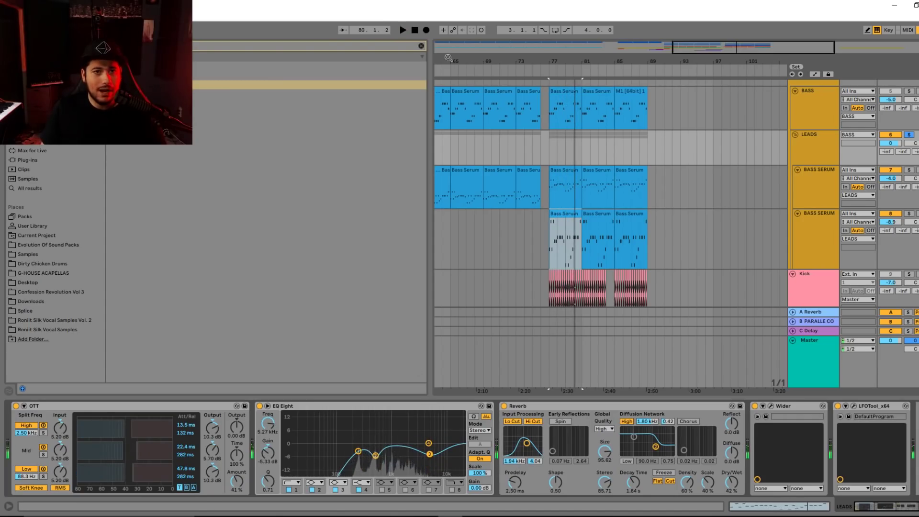
- Add a Glue Compressor after EQ Eight on the LEADS group and lower its threshold to -22.5 dB
{"action": "left_click", "coordinate": [422, 46]}
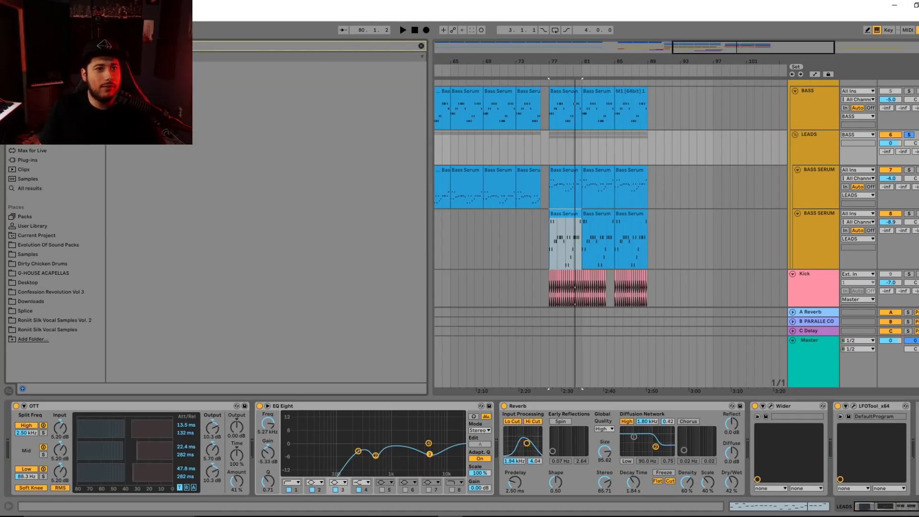
{"action": "left_click_drag", "start_coordinate": [466, 450], "coordinate": [468, 453]}
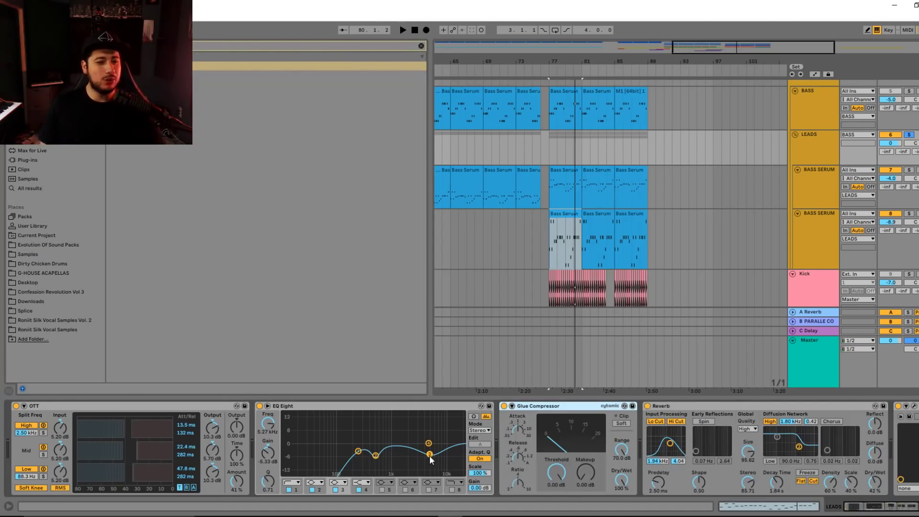
{"action": "key", "text": "space"}
{"action": "left_click_drag", "start_coordinate": [556, 473], "coordinate": [556, 509]}
{"action": "left_click_drag", "start_coordinate": [556, 475], "coordinate": [556, 480]}
- Ease the LEADS EQ Eight's third band to -0.62 dB at 4.64 kHz and set the Glue Compressor's makeup to 3.49 dB
{"action": "left_click_drag", "start_coordinate": [428, 445], "coordinate": [426, 451]}
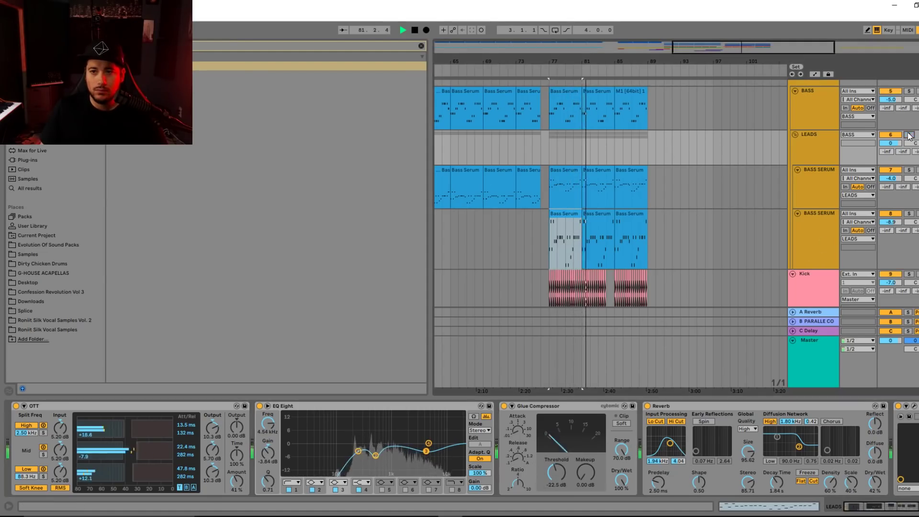
{"action": "scroll", "coordinate": [713, 229], "scroll_direction": "up", "scroll_amount": 3}
{"action": "scroll", "coordinate": [577, 239], "scroll_direction": "down", "scroll_amount": 3}
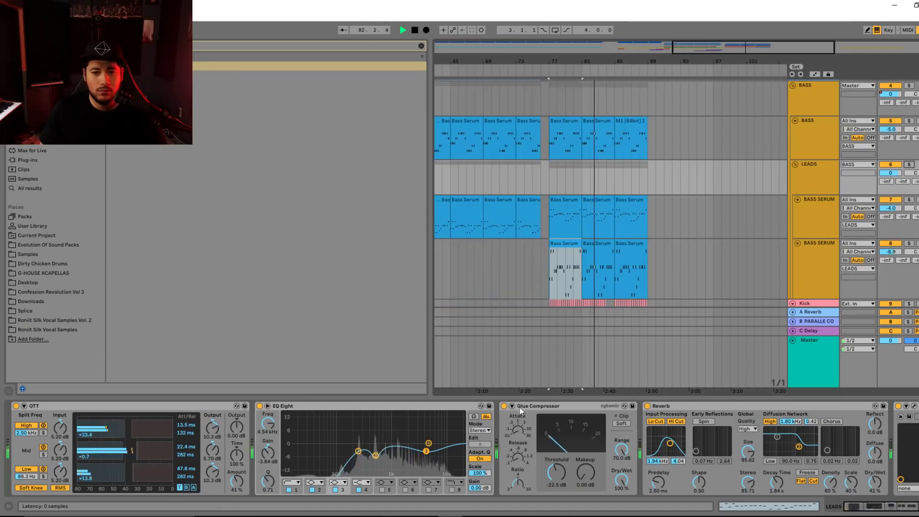
{"action": "left_click_drag", "start_coordinate": [425, 450], "coordinate": [427, 444]}
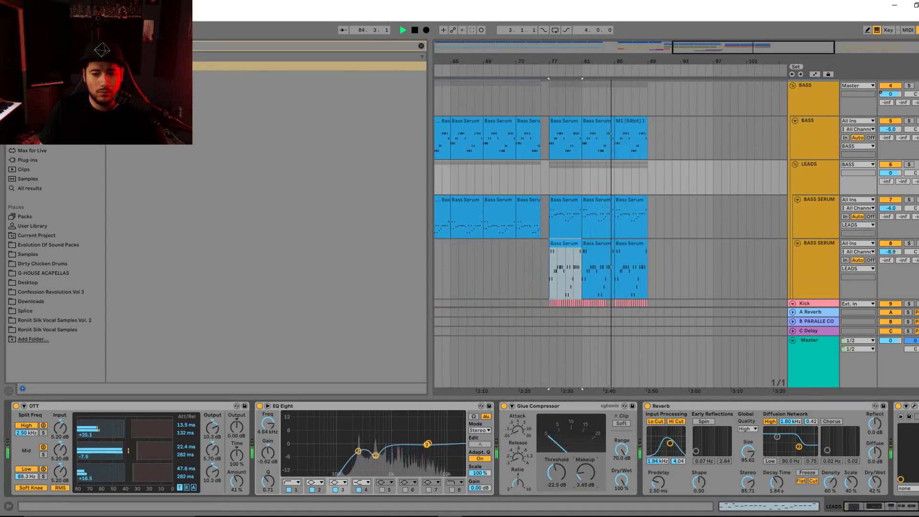
{"action": "left_click_drag", "start_coordinate": [586, 481], "coordinate": [586, 474]}
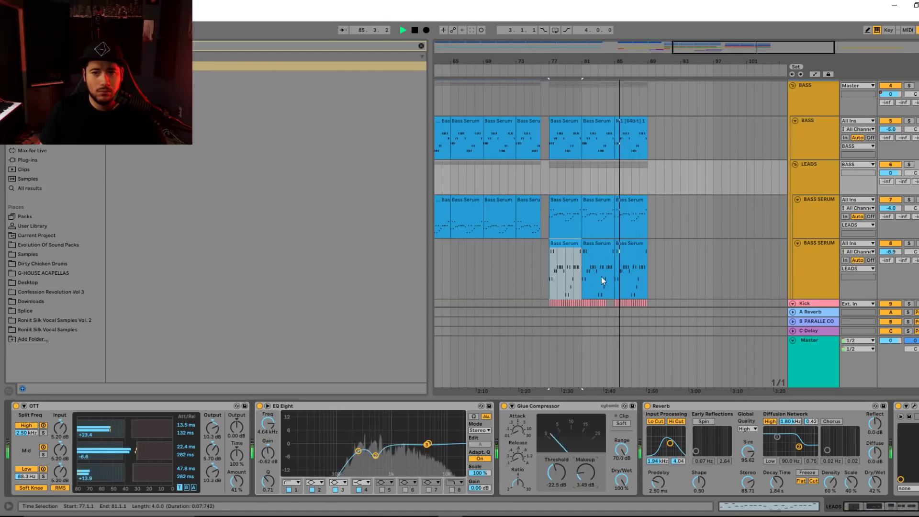
- Listen to the section from bar 85 and solo the upper BASS SERUM layer to check its part
{"action": "left_click", "coordinate": [636, 251]}
{"action": "scroll", "coordinate": [636, 253], "scroll_direction": "down", "scroll_amount": 3}
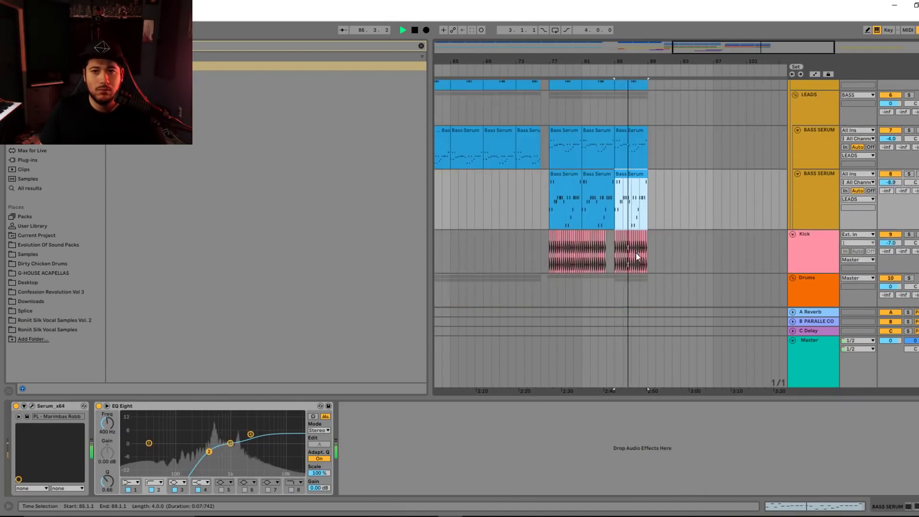
{"action": "scroll", "coordinate": [635, 252], "scroll_direction": "up", "scroll_amount": 2}
{"action": "left_click", "coordinate": [792, 163]}
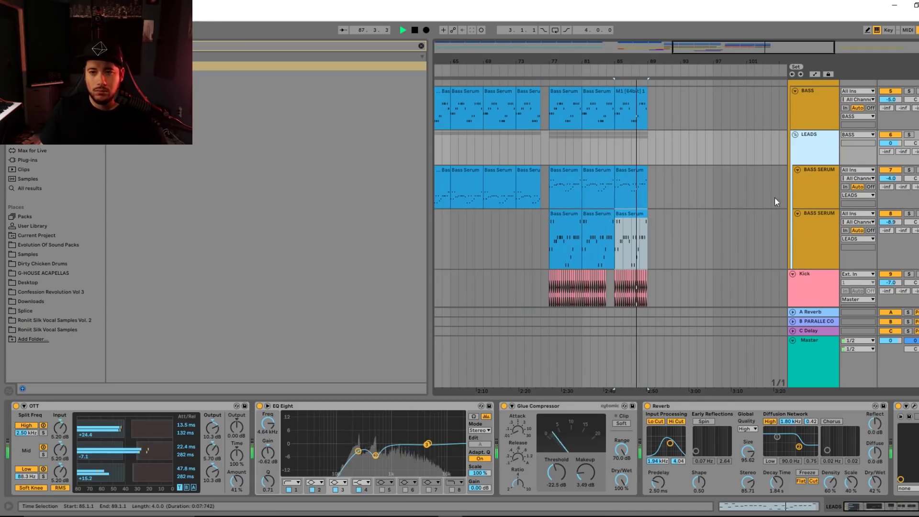
{"action": "left_click", "coordinate": [909, 171]}
{"action": "left_click", "coordinate": [909, 171]}
{"action": "key", "text": "space"}
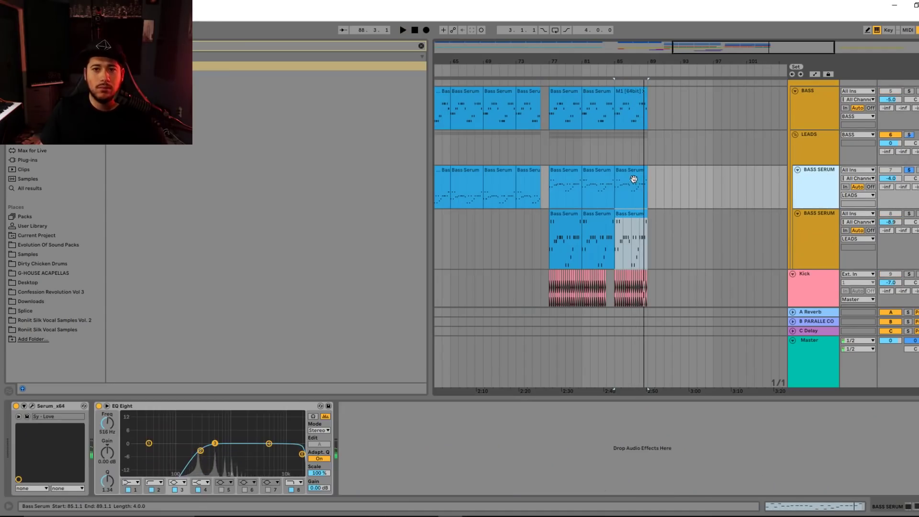
- Open the upper BASS SERUM clip at bar 85 and transpose all its notes down an octave
{"action": "double_click", "coordinate": [631, 187]}
{"action": "left_click_drag", "start_coordinate": [409, 400], "coordinate": [410, 176]}
{"action": "scroll", "coordinate": [162, 369], "scroll_direction": "up", "scroll_amount": 3}
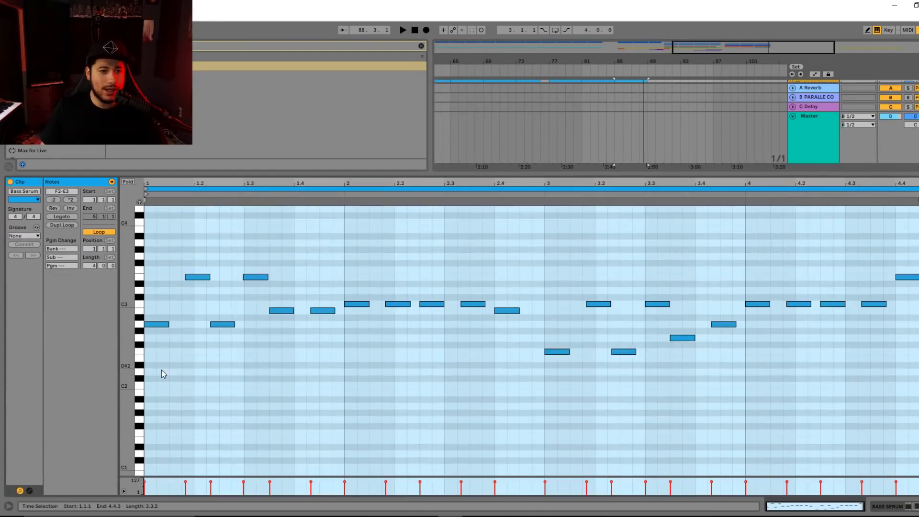
{"action": "key", "text": "ctrl+a"}
{"action": "key", "text": "shift+Down"}
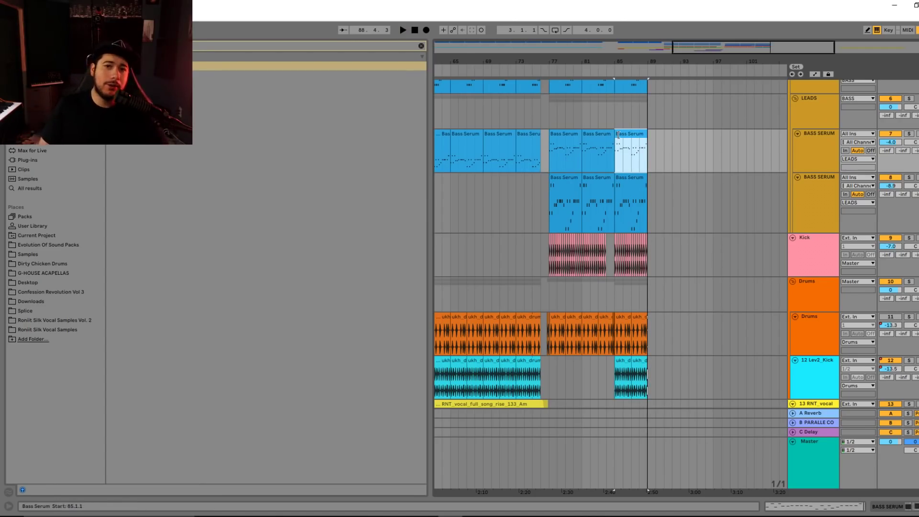
- Play the arrangement from bar 85 with the 12 Lev2_Kick track muted to hear the transposed bass
{"action": "double_click", "coordinate": [814, 153]}
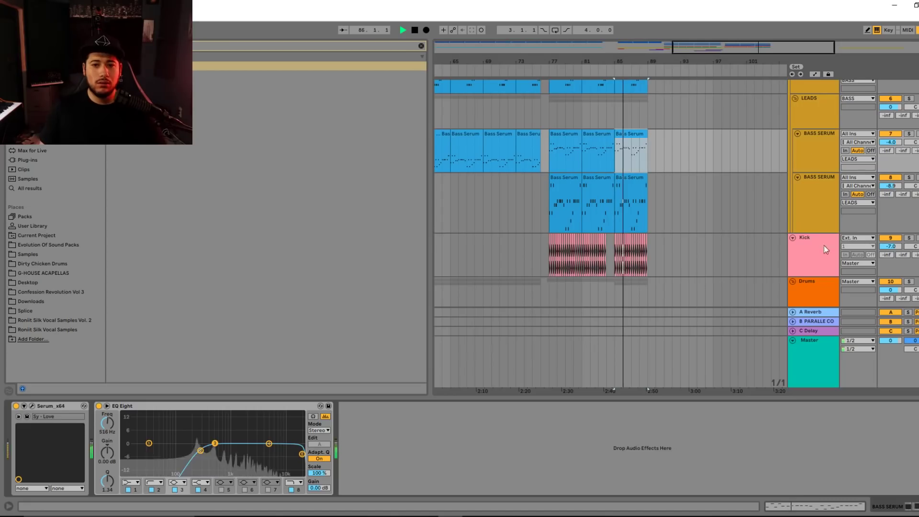
{"action": "scroll", "coordinate": [882, 258], "scroll_direction": "down", "scroll_amount": 3}
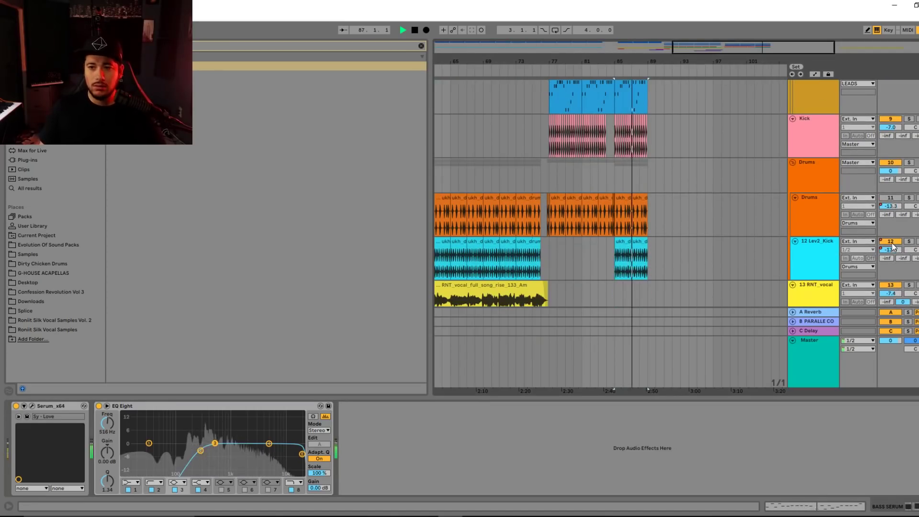
{"action": "scroll", "coordinate": [617, 219], "scroll_direction": "up", "scroll_amount": 3}
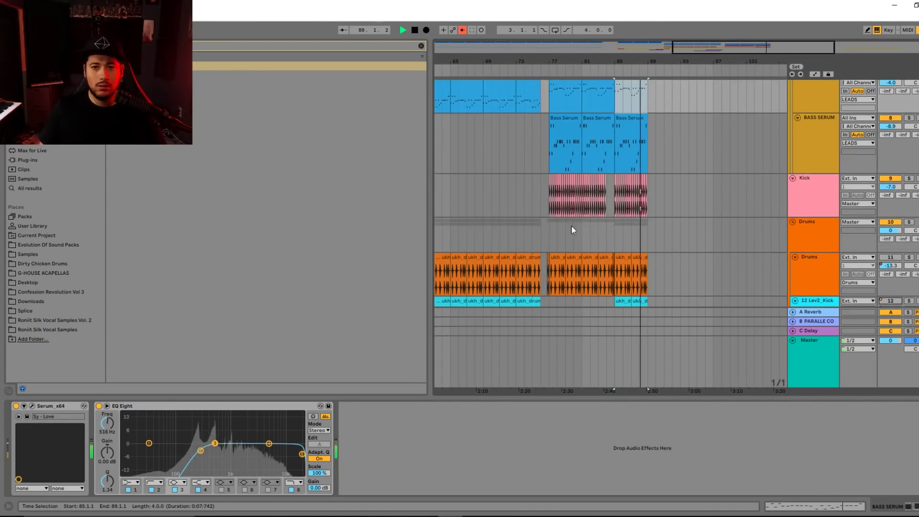
- Replace the upper BASS SERUM clip at bar 73 with a copy of the higher pattern, trimmed to end at bar 76
{"action": "left_click", "coordinate": [510, 142]}
{"action": "key", "text": "space"}
{"action": "scroll", "coordinate": [526, 136], "scroll_direction": "up", "scroll_amount": 2}
{"action": "mouse_move", "coordinate": [561, 123]}
{"action": "left_mouse_down"}
{"action": "mouse_move", "coordinate": [528, 125]}
{"action": "mouse_move", "coordinate": [538, 124]}
{"action": "left_mouse_up"}
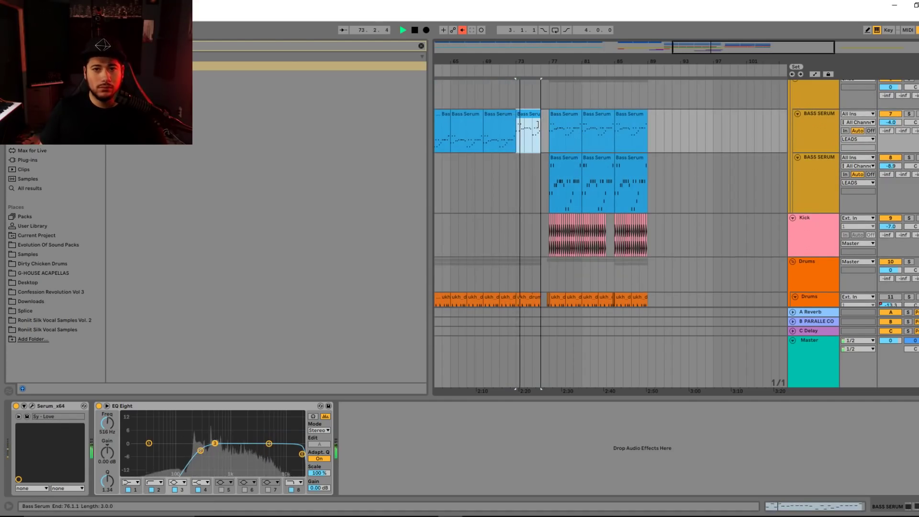
- Play through the transition from bar 73 into the next section and mute the Drums group
{"action": "scroll", "coordinate": [538, 125], "scroll_direction": "down", "scroll_amount": 3}
{"action": "scroll", "coordinate": [549, 201], "scroll_direction": "up", "scroll_amount": 2}
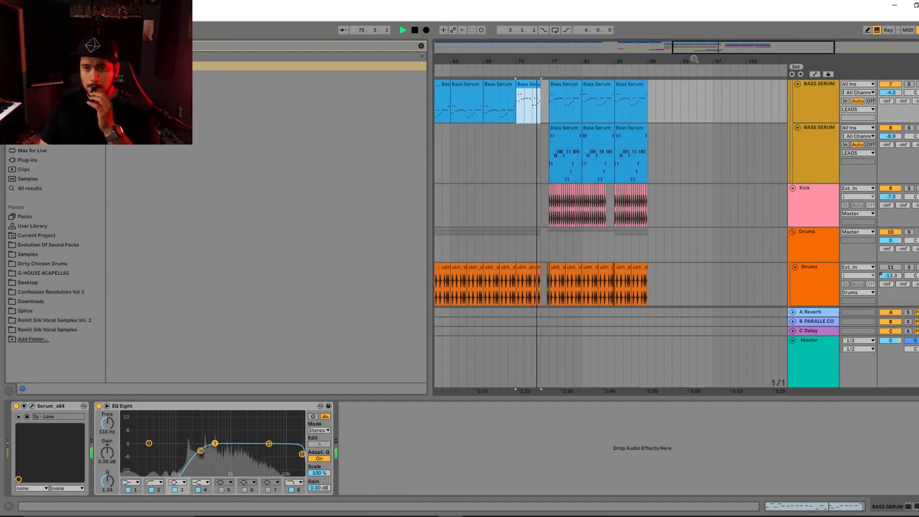
{"action": "left_click_drag", "start_coordinate": [531, 62], "coordinate": [531, 76]}
{"action": "scroll", "coordinate": [656, 190], "scroll_direction": "down", "scroll_amount": 2}
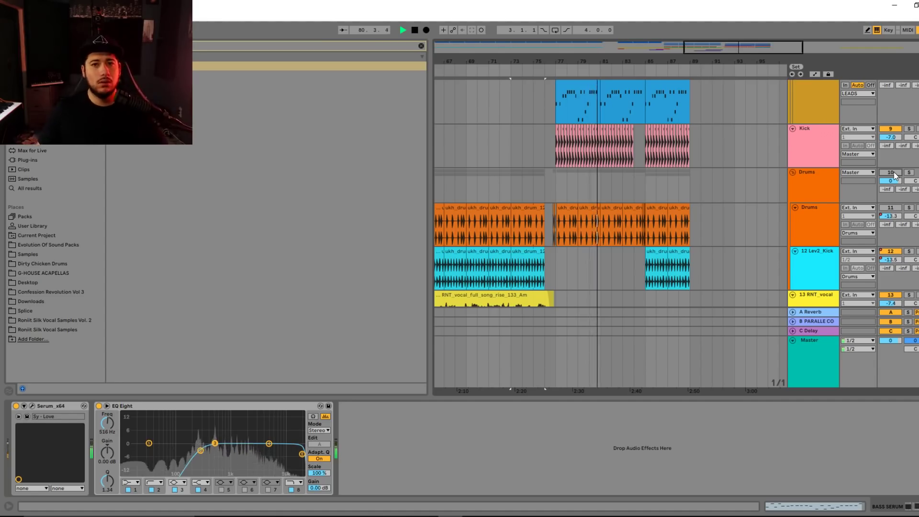
{"action": "scroll", "coordinate": [854, 198], "scroll_direction": "up", "scroll_amount": 2}
{"action": "key", "text": "space"}
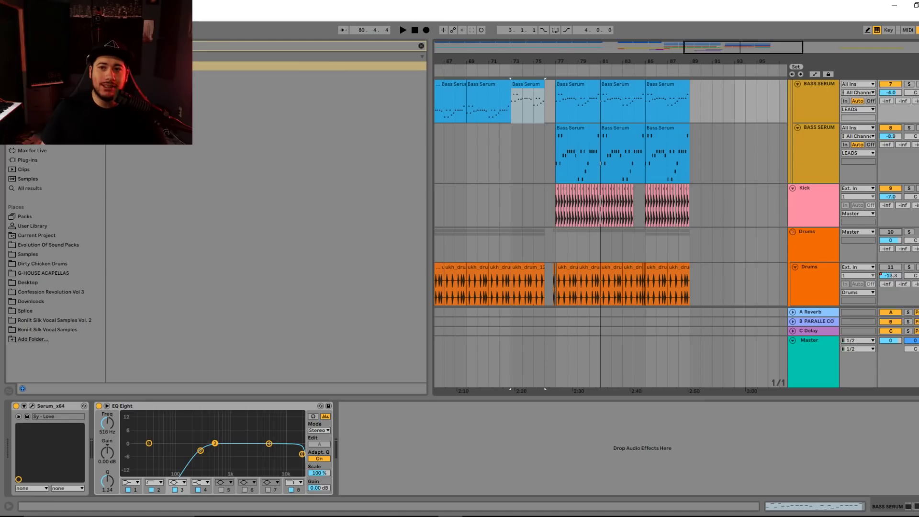
- Open Serum on the upper BASS SERUM layer and lengthen Env 1's decay to 1.04 s
{"action": "left_click", "coordinate": [32, 405]}
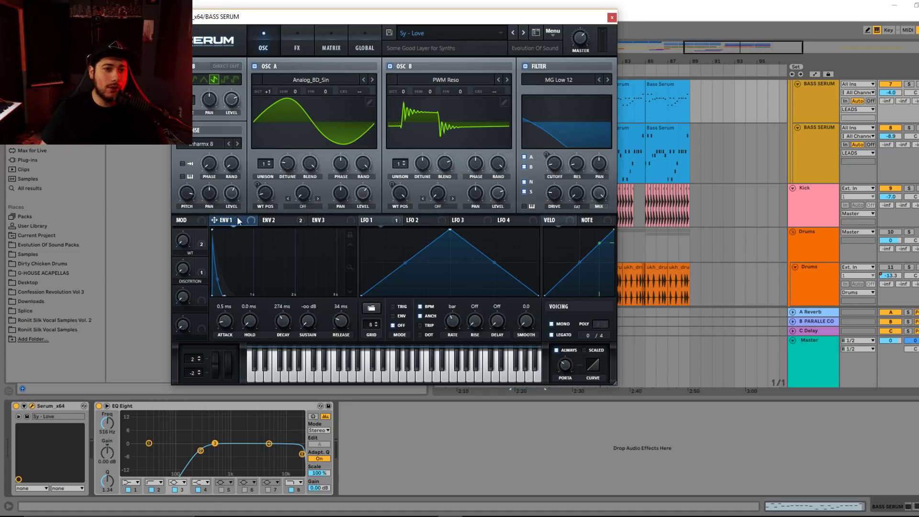
{"action": "left_click_drag", "start_coordinate": [279, 308], "coordinate": [288, 300]}
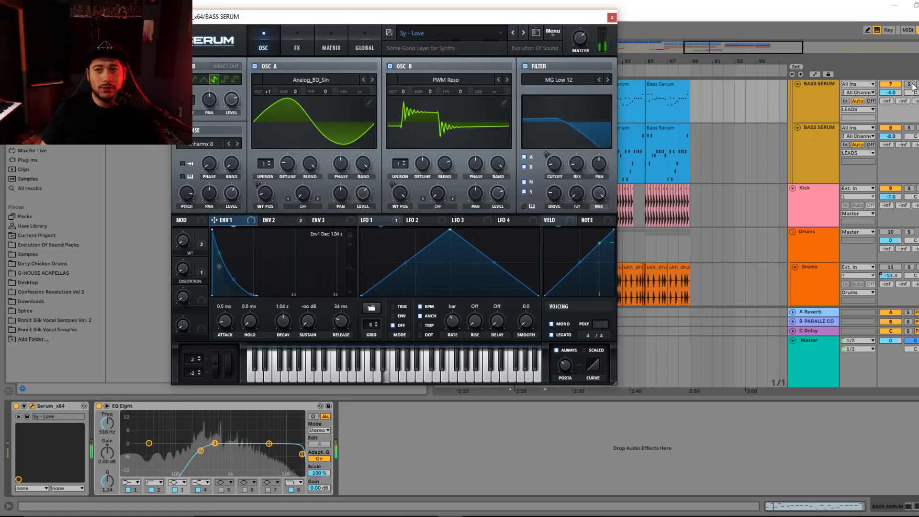
- Move the Serum window clear of the arrangement and lower the upper BASS SERUM track's volume to -12.5 dB
{"action": "left_click_drag", "start_coordinate": [538, 17], "coordinate": [399, 70]}
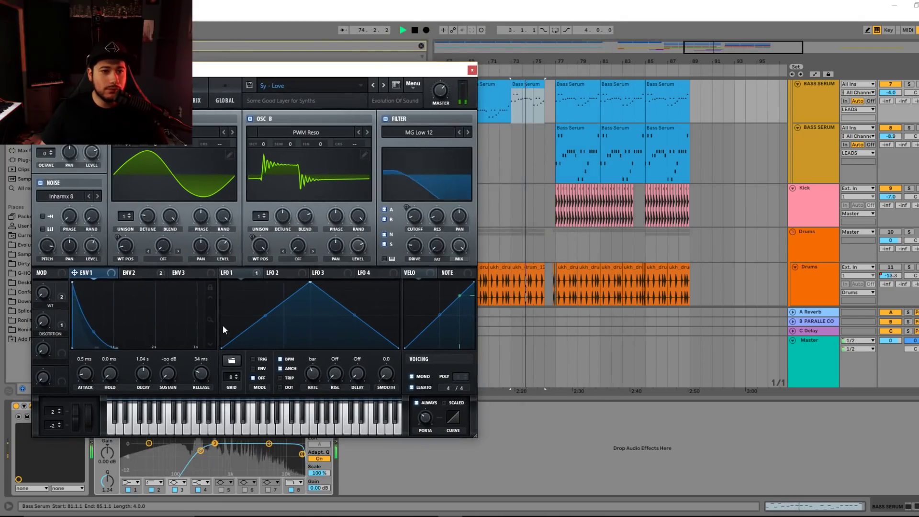
{"action": "left_click_drag", "start_coordinate": [168, 374], "coordinate": [189, 329]}
{"action": "left_click", "coordinate": [158, 279]}
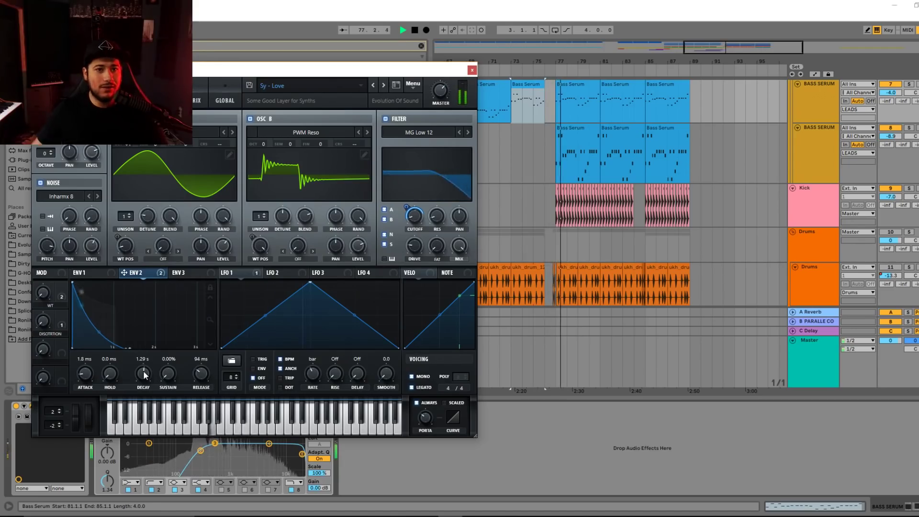
{"action": "scroll", "coordinate": [550, 292], "scroll_direction": "up", "scroll_amount": 1}
{"action": "left_click_drag", "start_coordinate": [890, 122], "coordinate": [890, 138]}
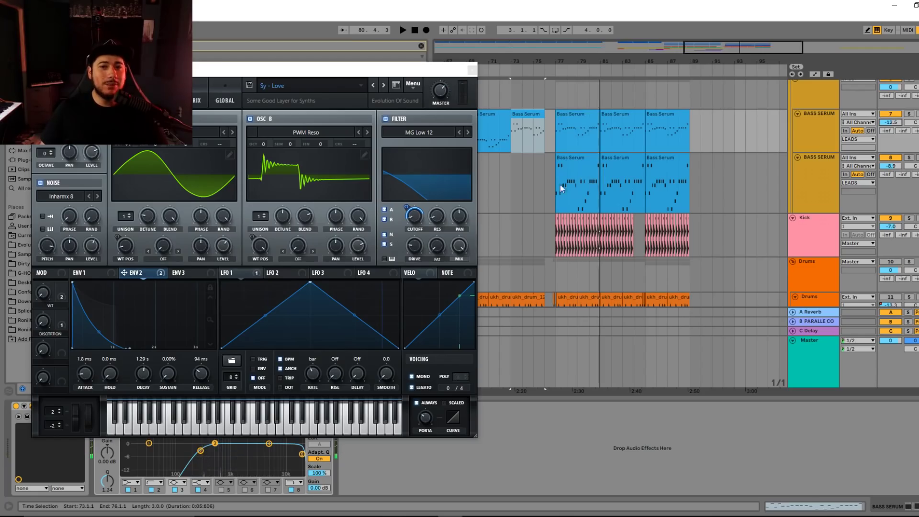
- Shorten Env 2's decay to 342 ms and Env 1's decay to 446 ms, auditioning the pattern from bar 77
{"action": "left_click", "coordinate": [570, 151]}
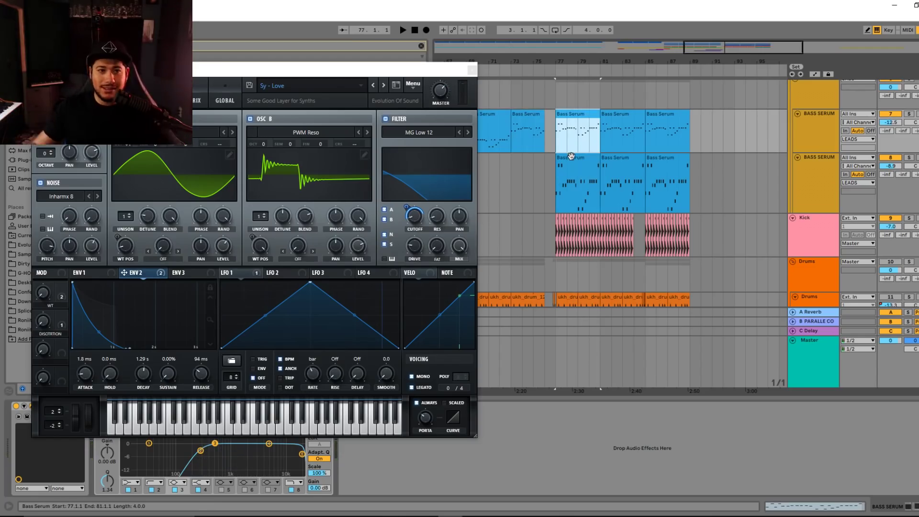
{"action": "left_click_drag", "start_coordinate": [144, 370], "coordinate": [145, 387]}
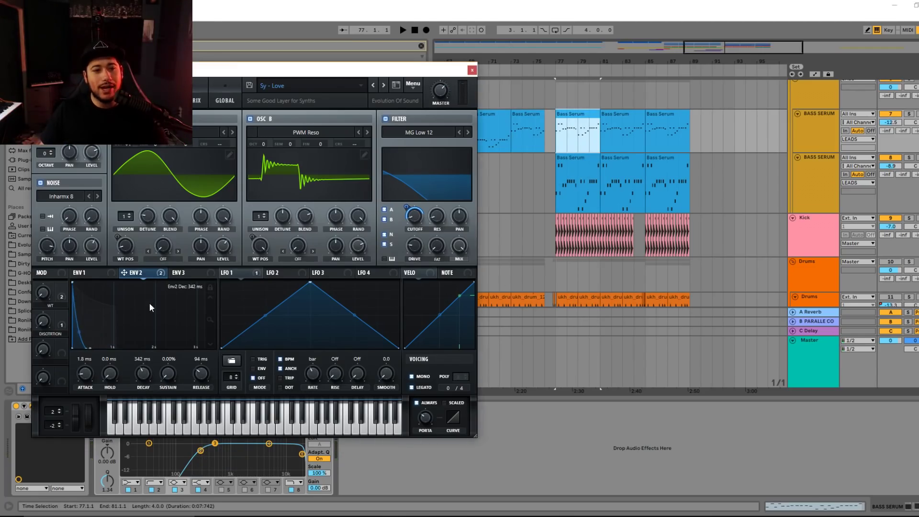
{"action": "left_click", "coordinate": [86, 272]}
{"action": "left_click_drag", "start_coordinate": [143, 374], "coordinate": [166, 416]}
{"action": "left_click", "coordinate": [554, 125]}
{"action": "key", "text": "space"}
{"action": "left_click_drag", "start_coordinate": [137, 377], "coordinate": [147, 378]}
{"action": "scroll", "coordinate": [148, 378], "scroll_direction": "up", "scroll_amount": 3}
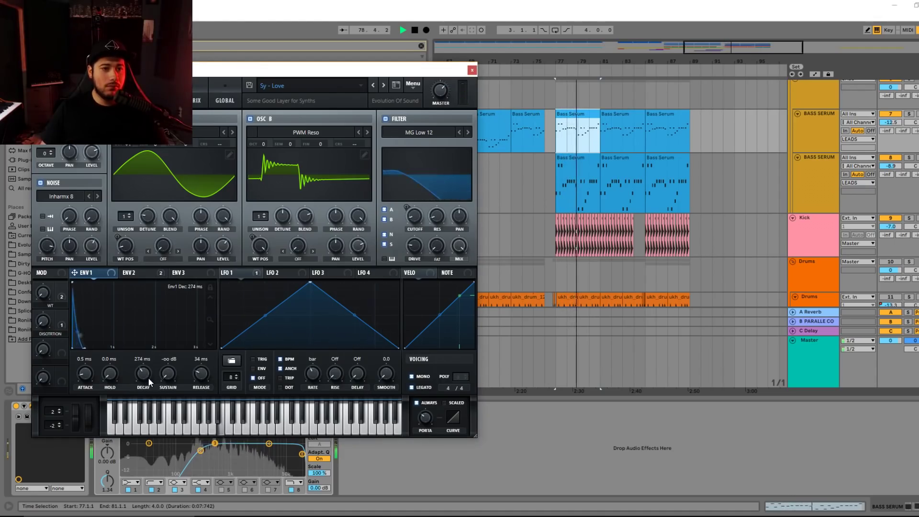
{"action": "left_click", "coordinate": [143, 275]}
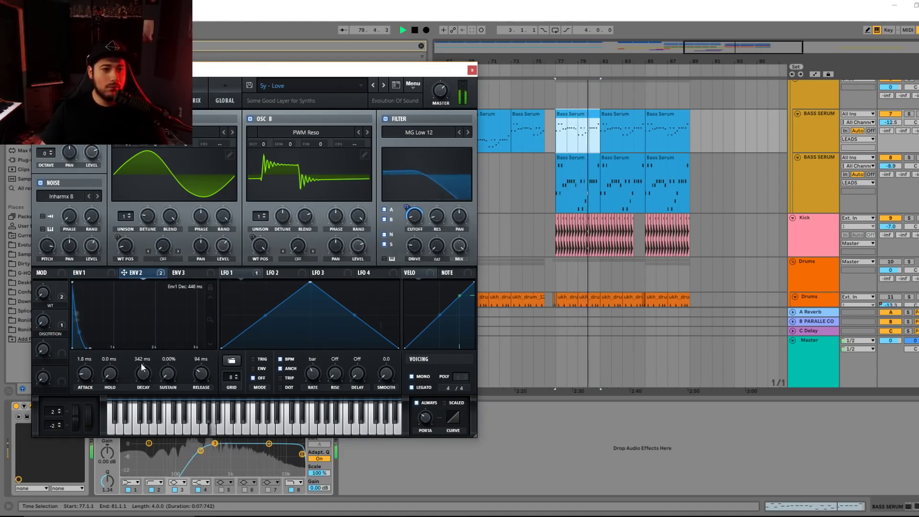
{"action": "left_click", "coordinate": [94, 274]}
- Set the upper BASS SERUM track's volume to -9.0 dB, stopping playback and closing its Serum window
{"action": "left_click_drag", "start_coordinate": [890, 122], "coordinate": [890, 115]}
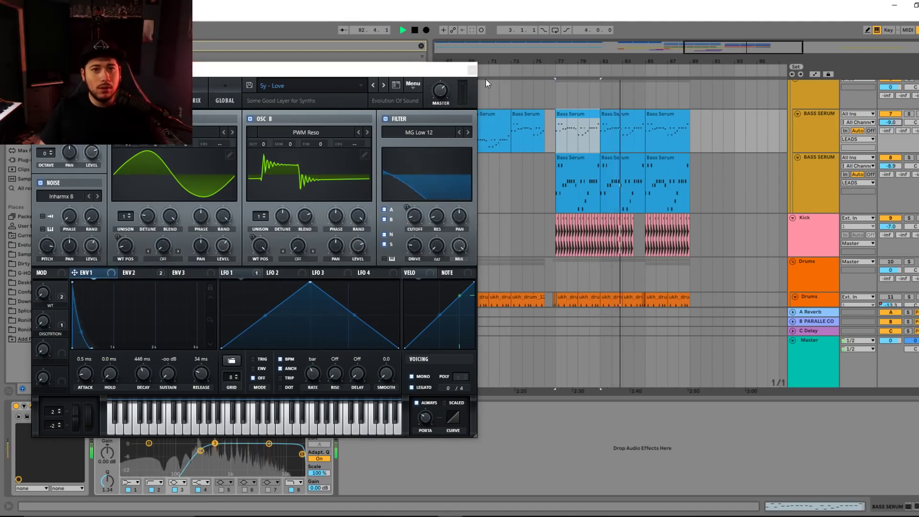
{"action": "key", "text": "space"}
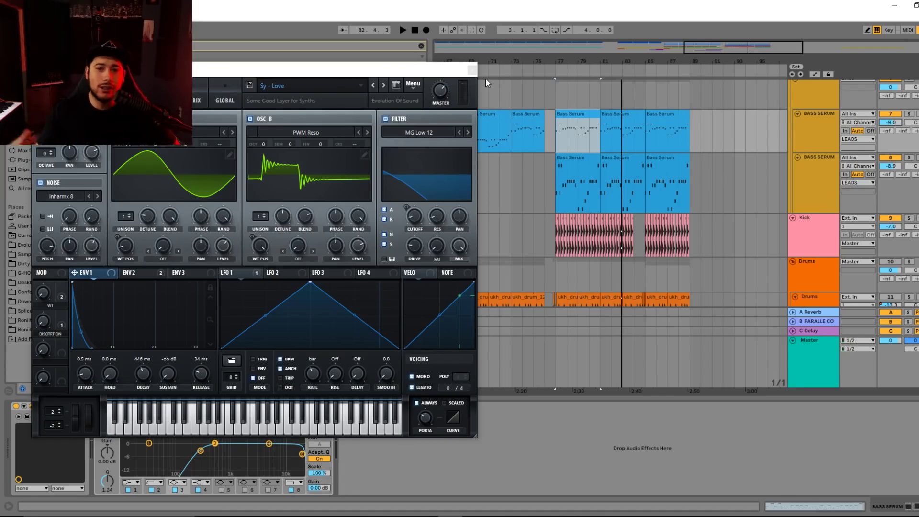
{"action": "left_click", "coordinate": [472, 70]}
{"action": "scroll", "coordinate": [593, 191], "scroll_direction": "up", "scroll_amount": 5}
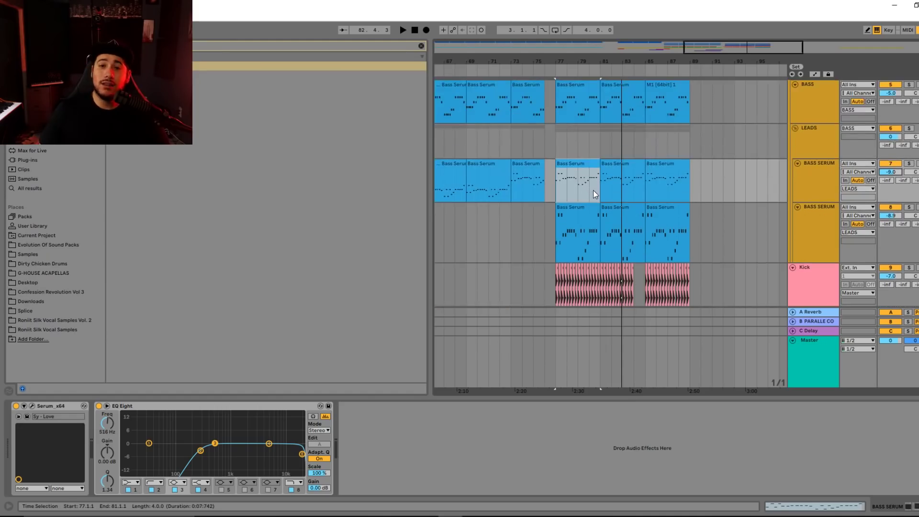
{"action": "scroll", "coordinate": [593, 191], "scroll_direction": "down", "scroll_amount": 3}
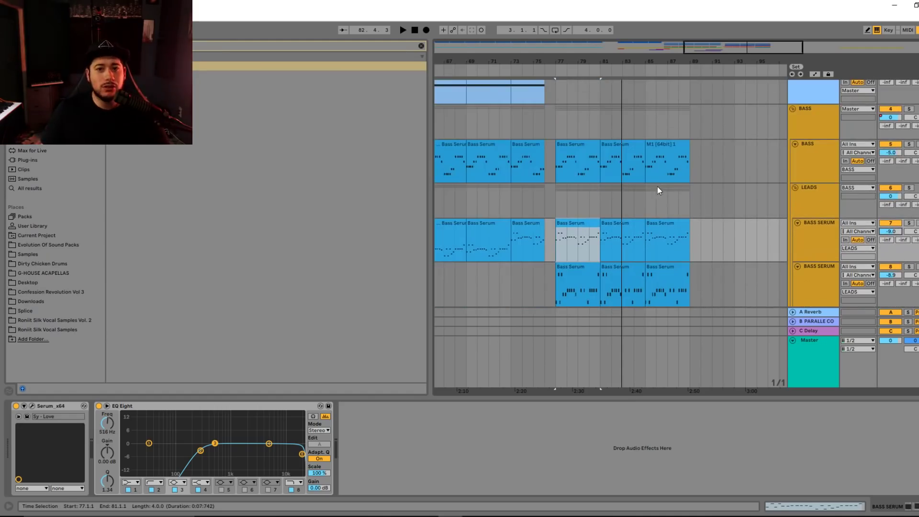